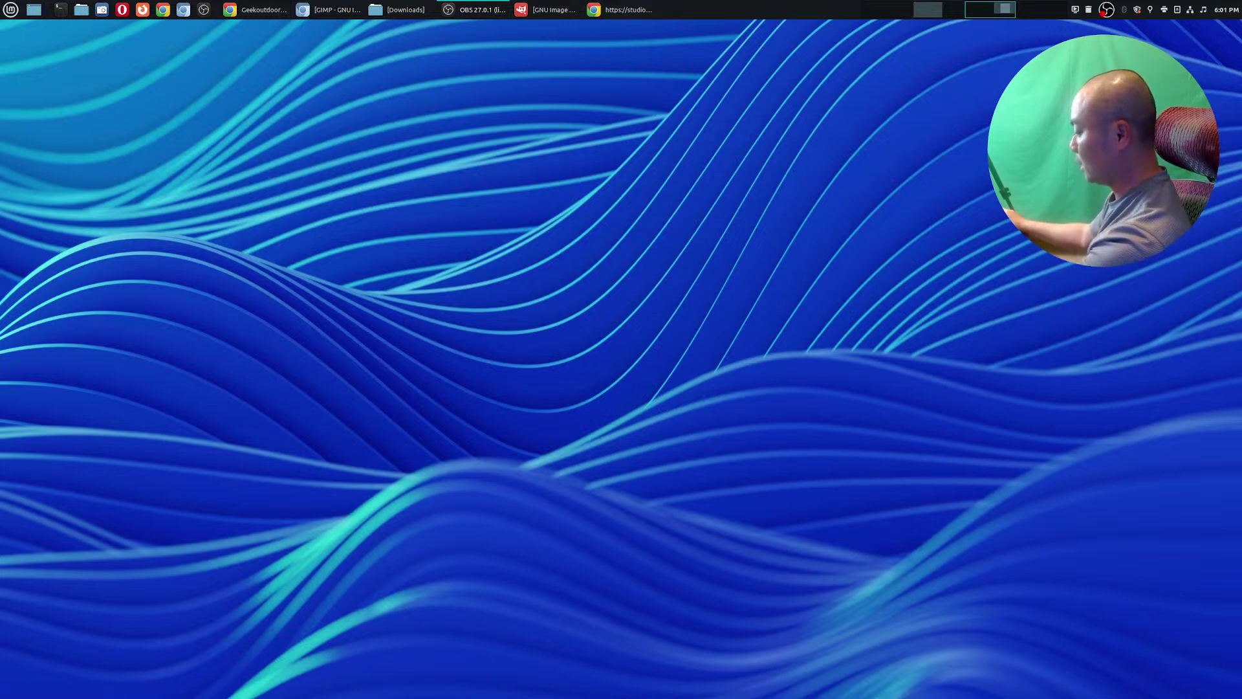
{"action": "key", "text": "alt+Tab"}
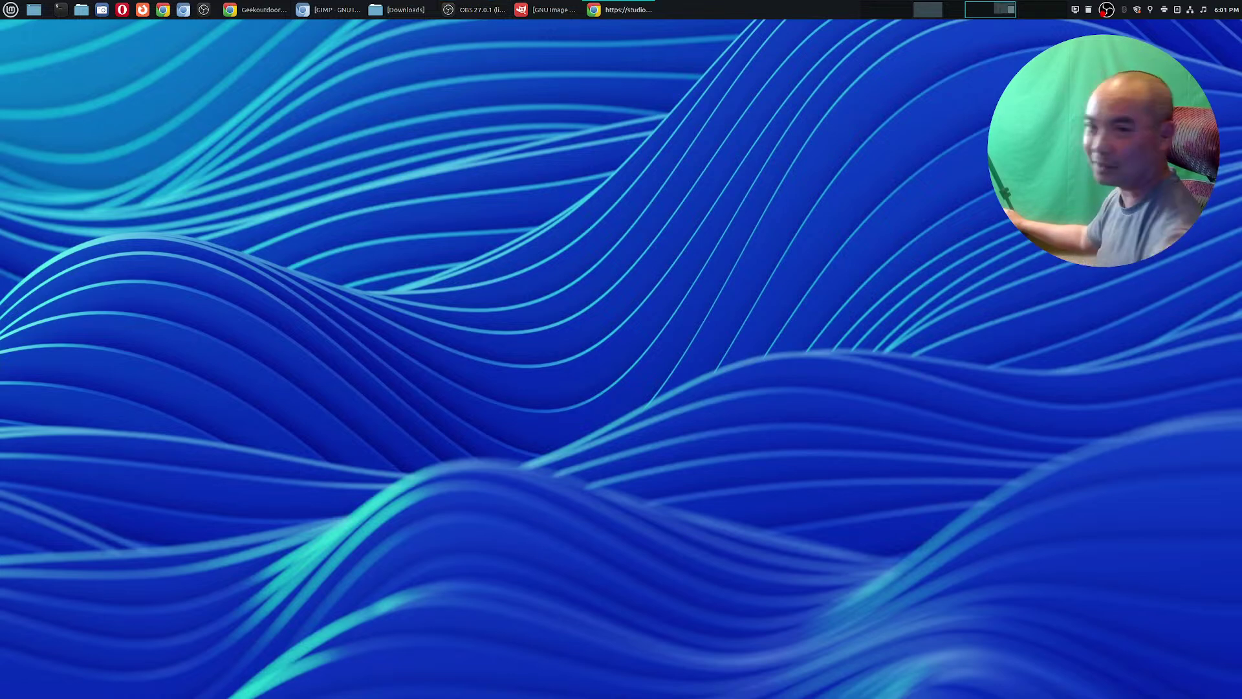
{"action": "left_click_drag", "start_coordinate": [1241, 226], "coordinate": [1241, 373]}
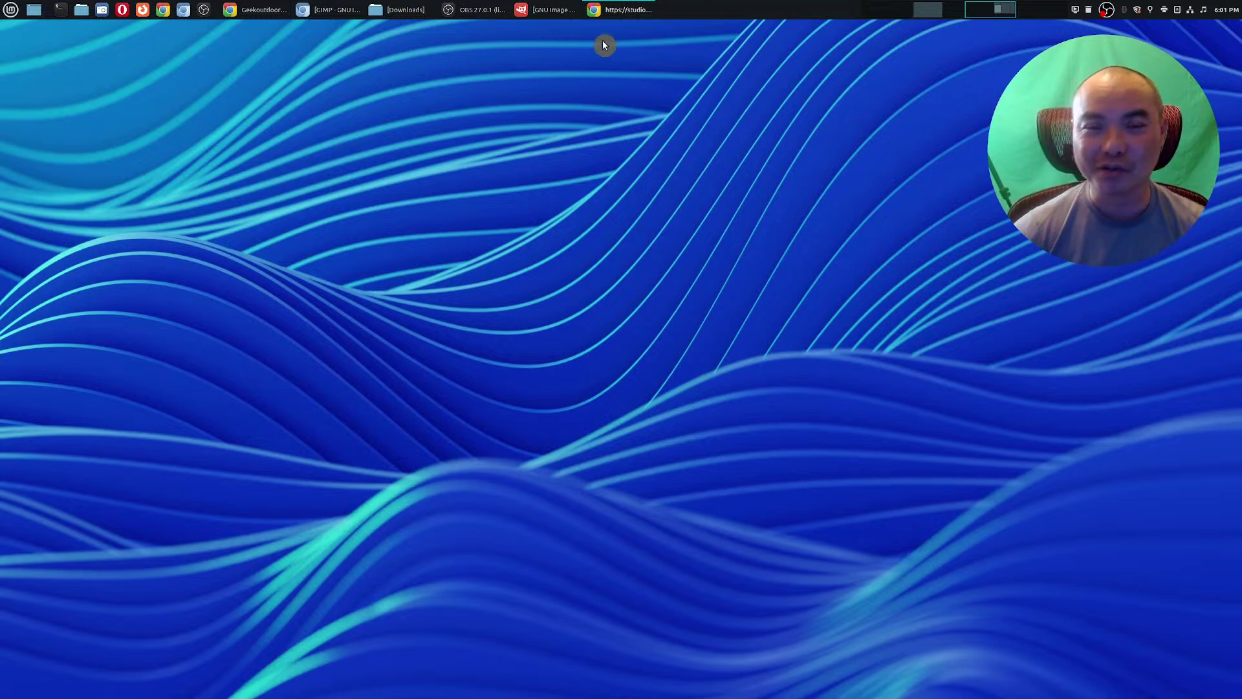
Bring up the GIMP window, and view the GIMP and Canva home pages in Chromium to compare the two design tools.
{"action": "left_click", "coordinate": [563, 10]}
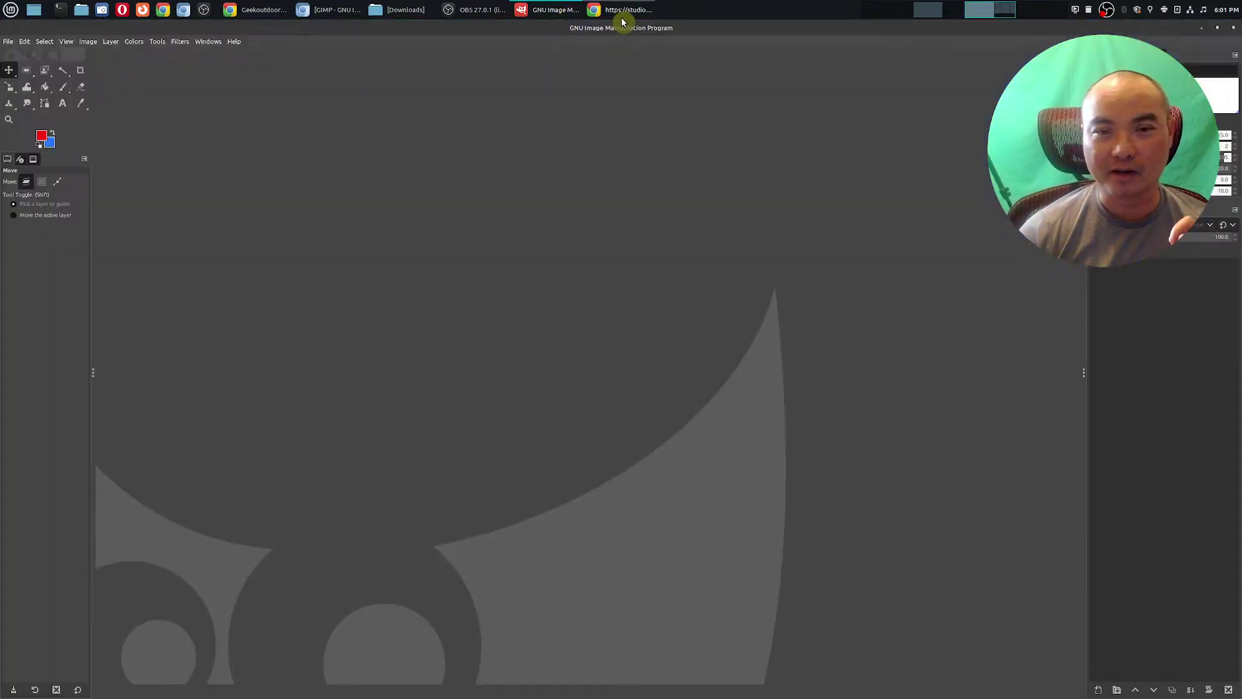
{"action": "left_click", "coordinate": [342, 11]}
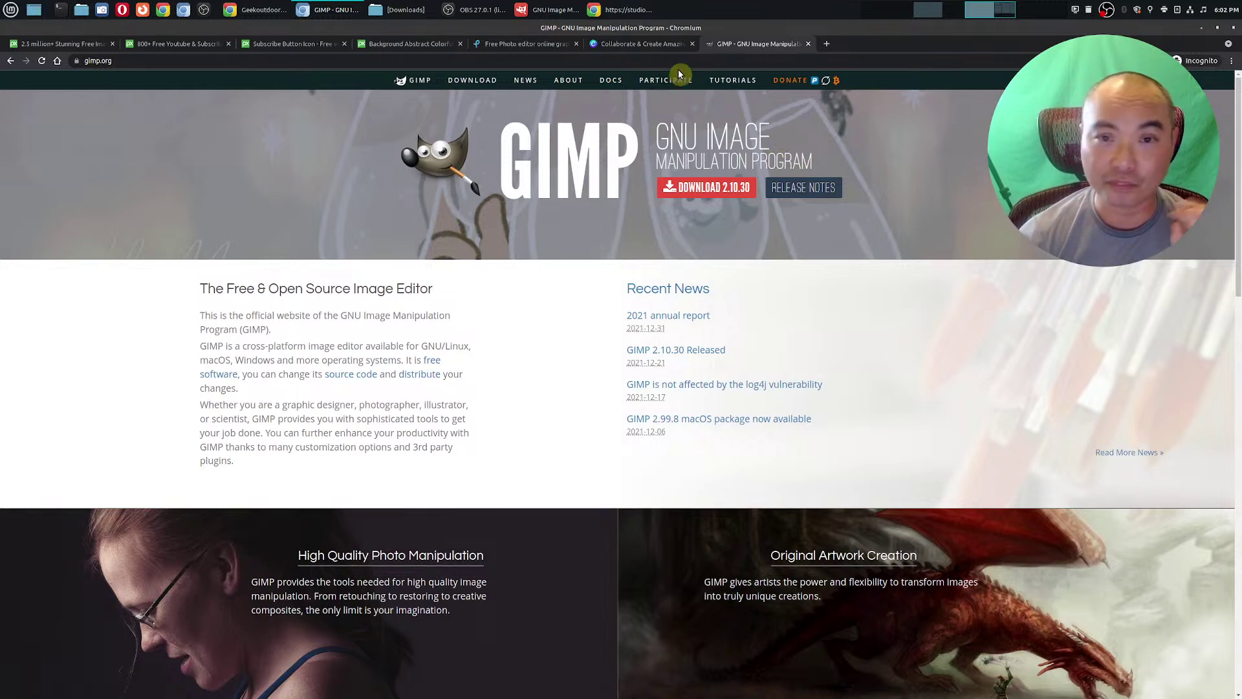
{"action": "left_click", "coordinate": [647, 44]}
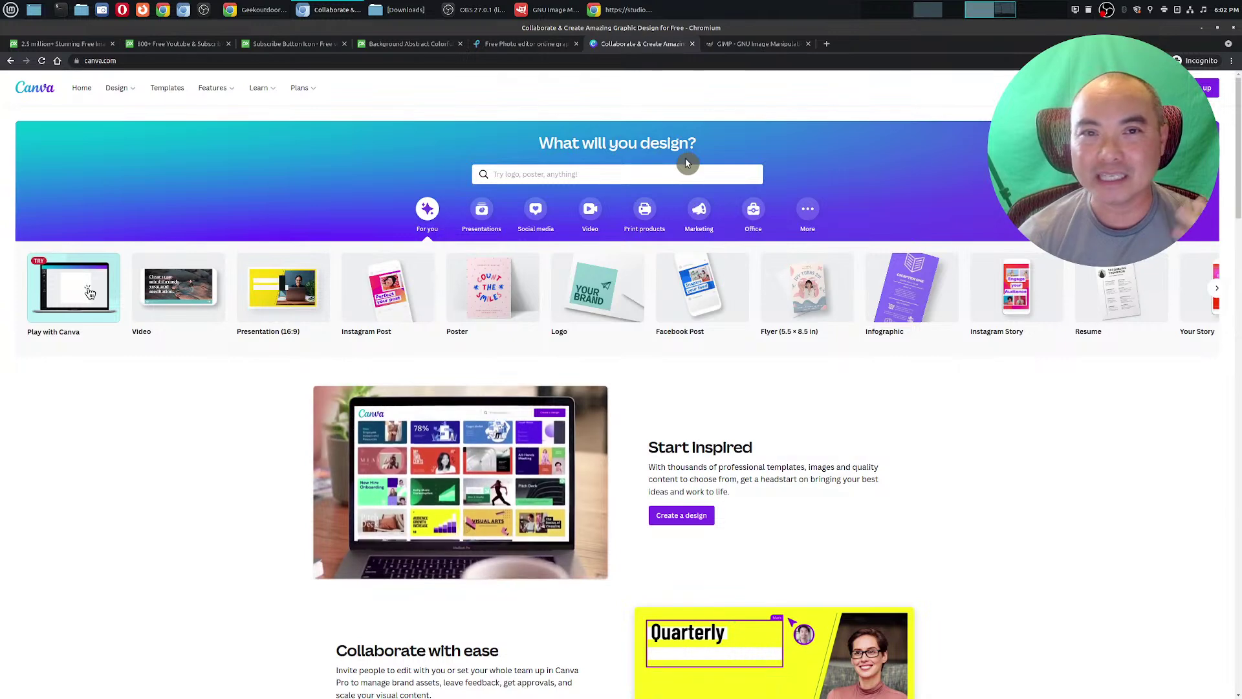
{"action": "left_click", "coordinate": [736, 47]}
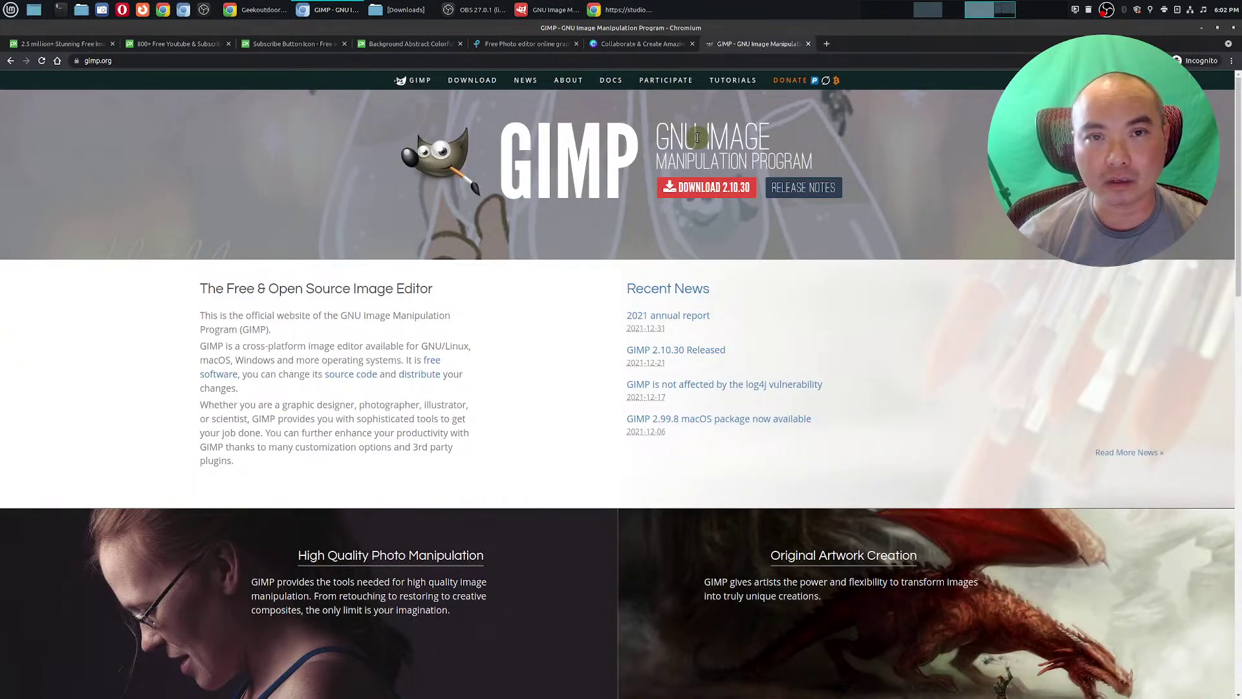
{"action": "left_click", "coordinate": [642, 44]}
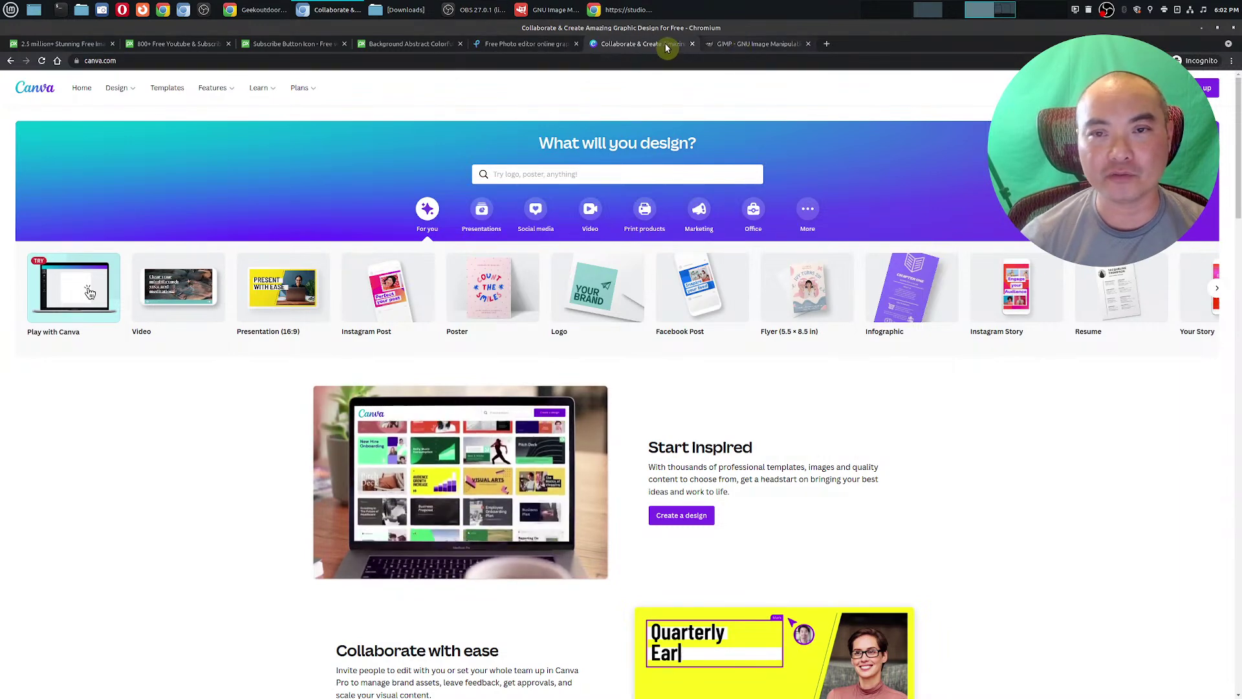
{"action": "left_click", "coordinate": [738, 45]}
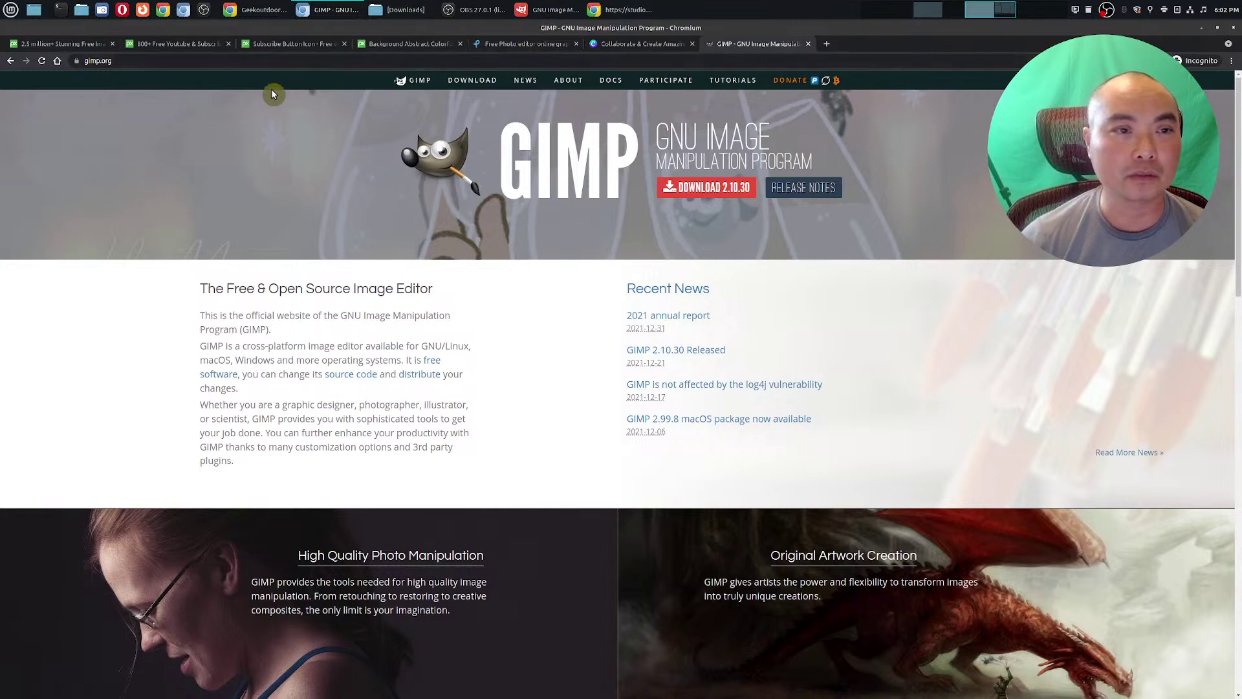
Look over the free stock images on the Pixabay home page.
{"action": "left_click", "coordinate": [83, 45]}
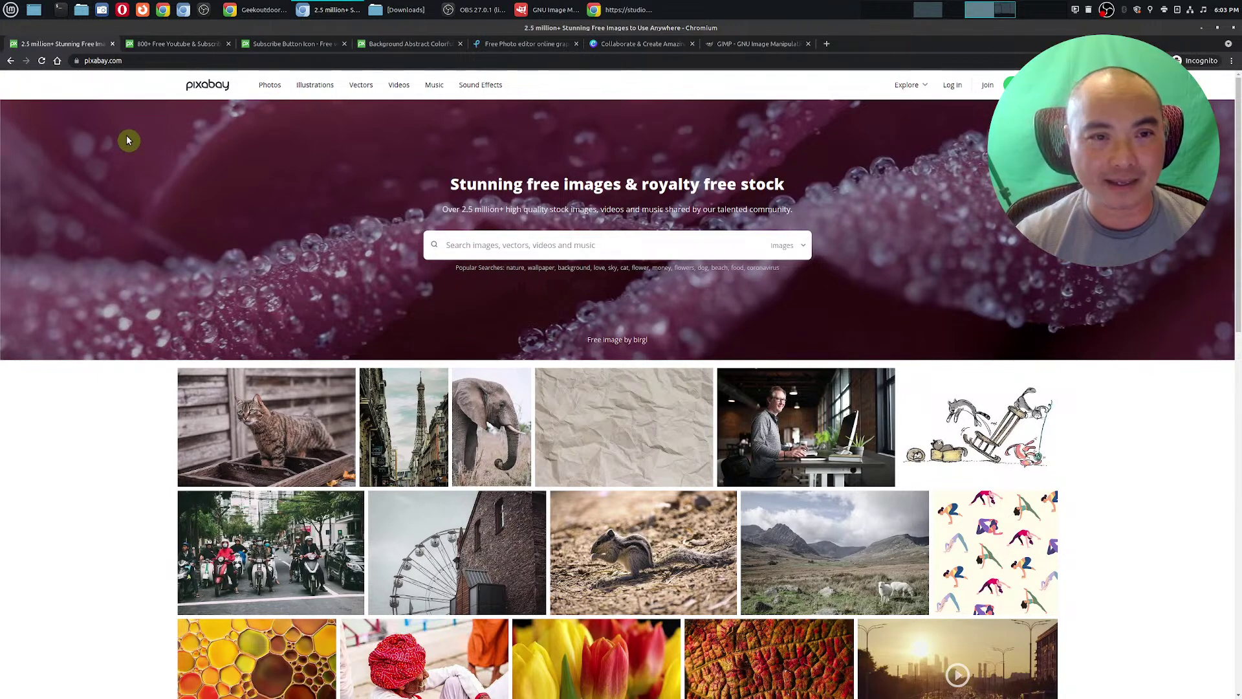
{"action": "scroll", "coordinate": [318, 414], "scroll_direction": "down", "scroll_amount": 3}
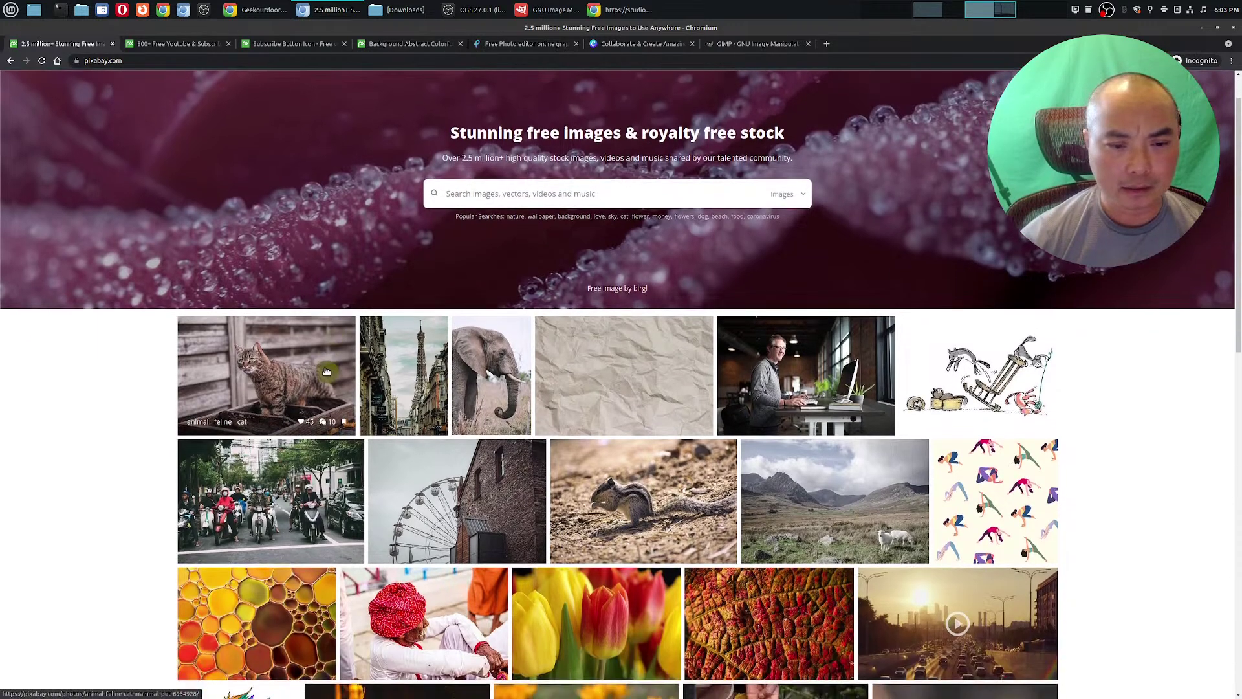
{"action": "scroll", "coordinate": [405, 387], "scroll_direction": "down", "scroll_amount": 2}
{"action": "scroll", "coordinate": [394, 257], "scroll_direction": "up", "scroll_amount": 5}
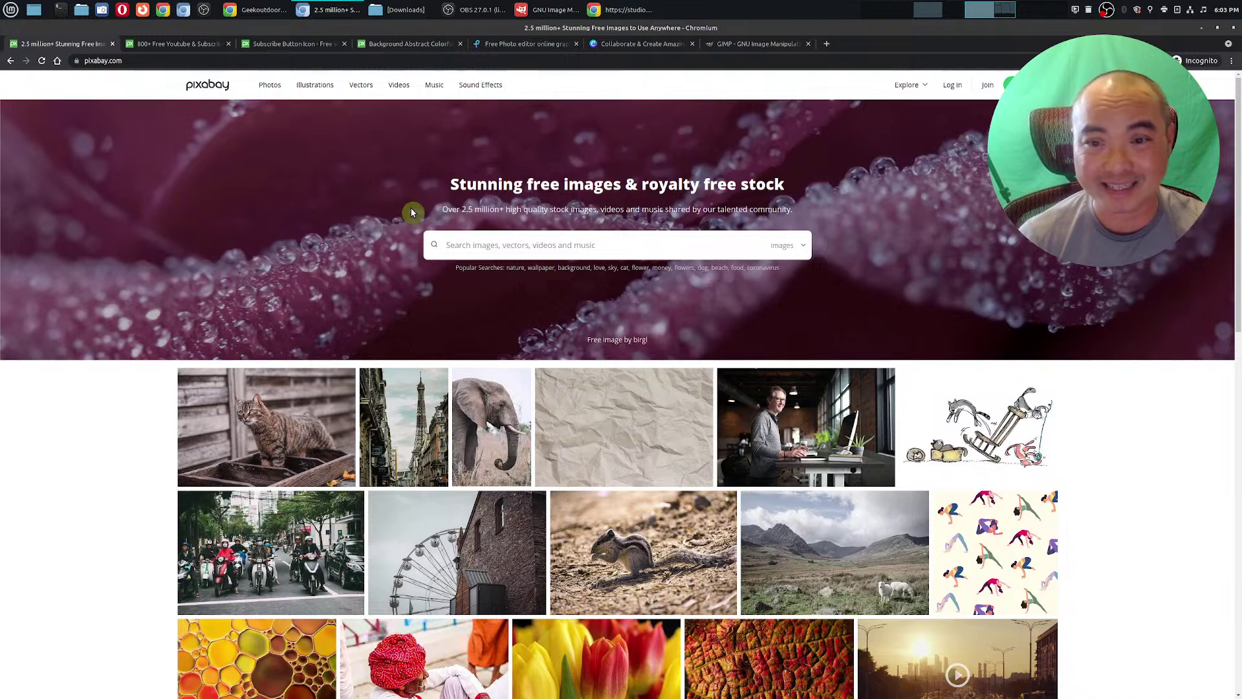
Examine Pixabay's "youtube" image results, the Subscribe Button Icon graphic and the Background Abstract Colorful graphic.
{"action": "left_click", "coordinate": [164, 49]}
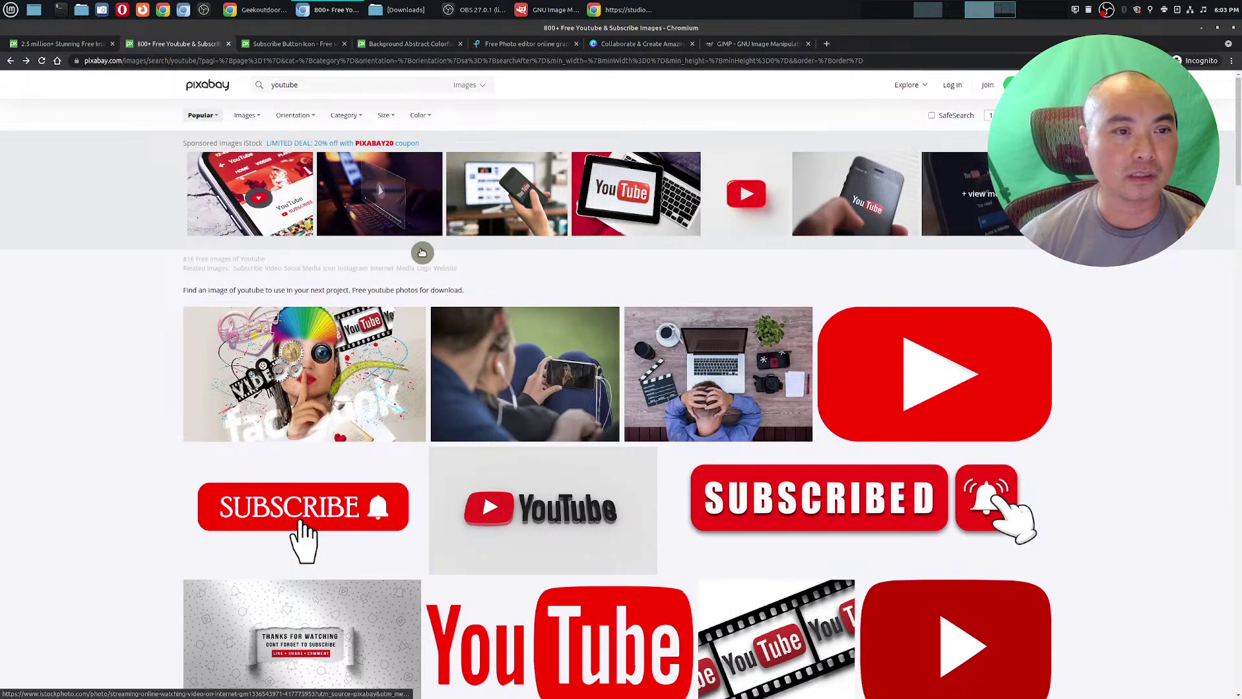
{"action": "left_click", "coordinate": [318, 88]}
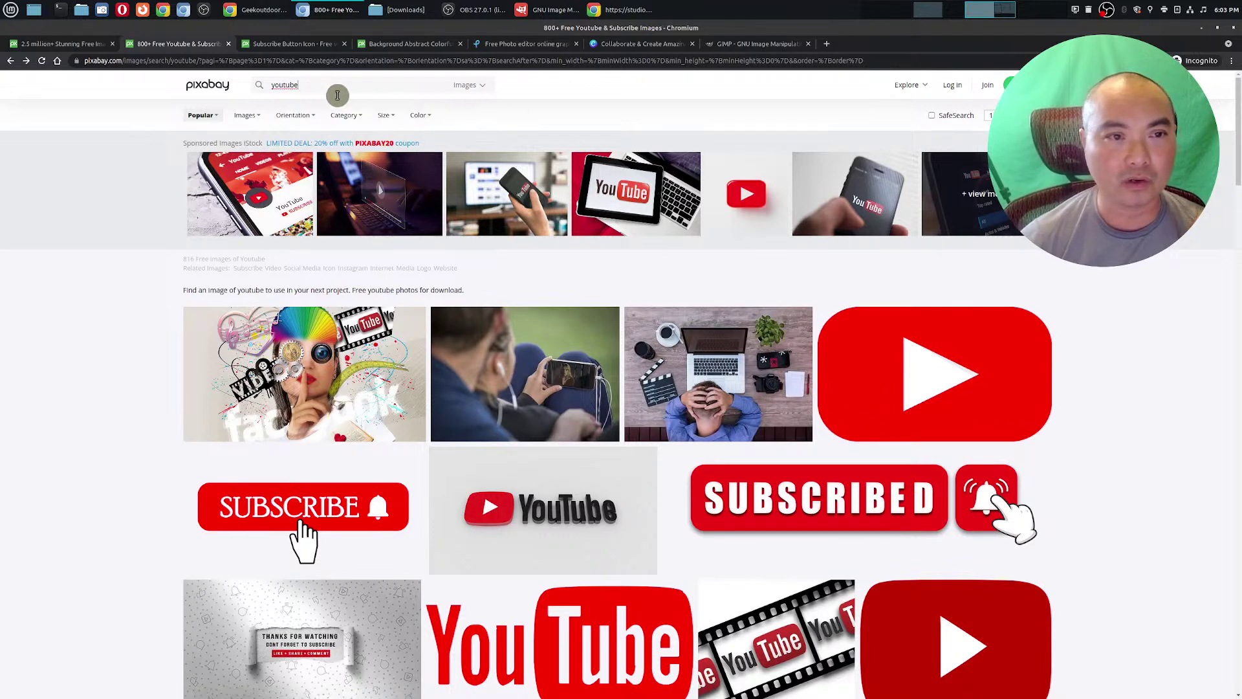
{"action": "left_click", "coordinate": [300, 49]}
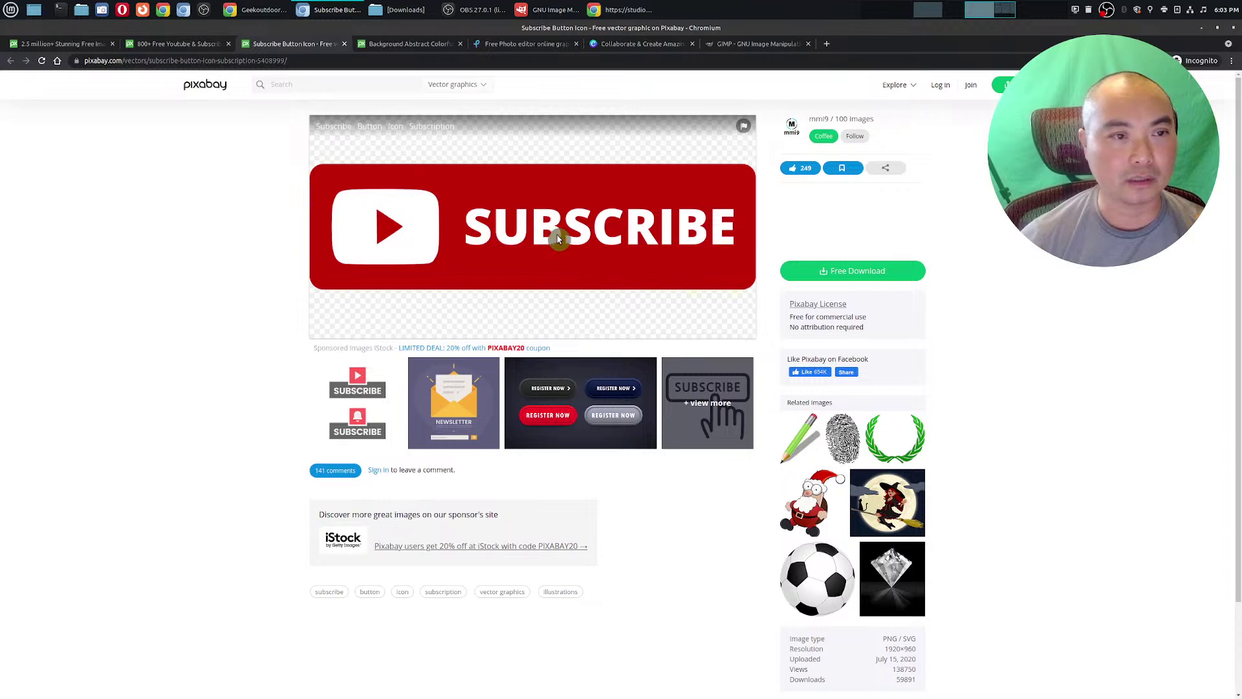
{"action": "left_click", "coordinate": [408, 44]}
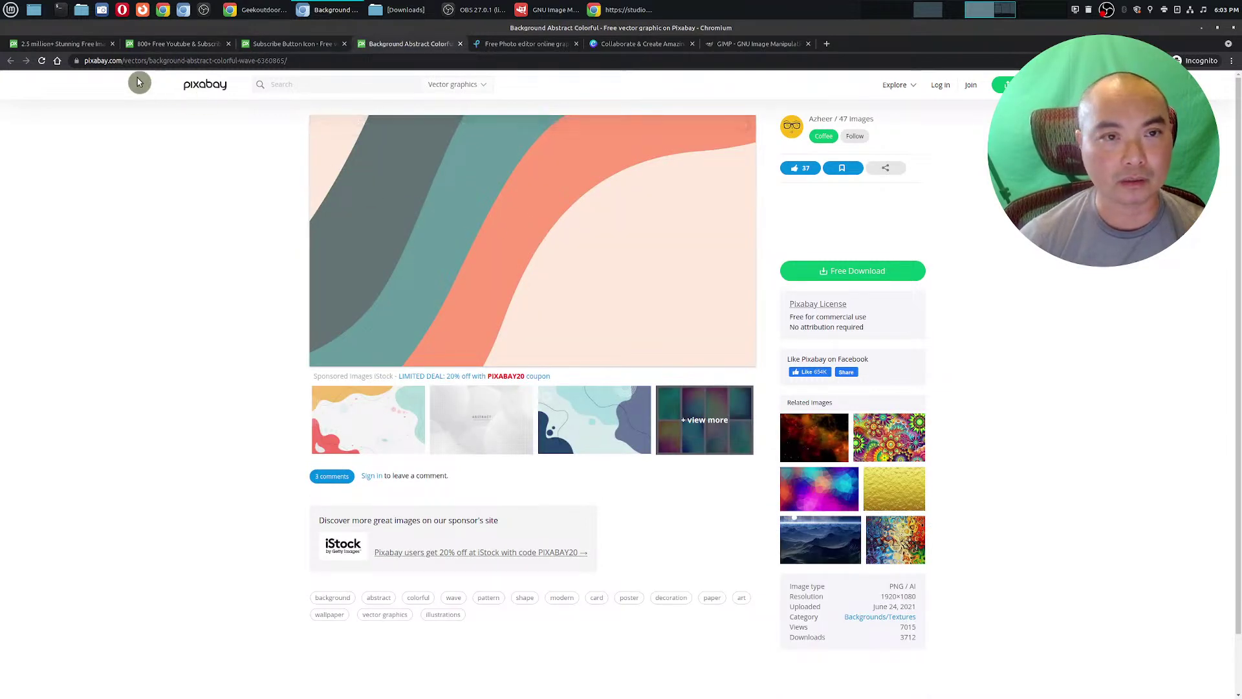
{"action": "left_click", "coordinate": [64, 44]}
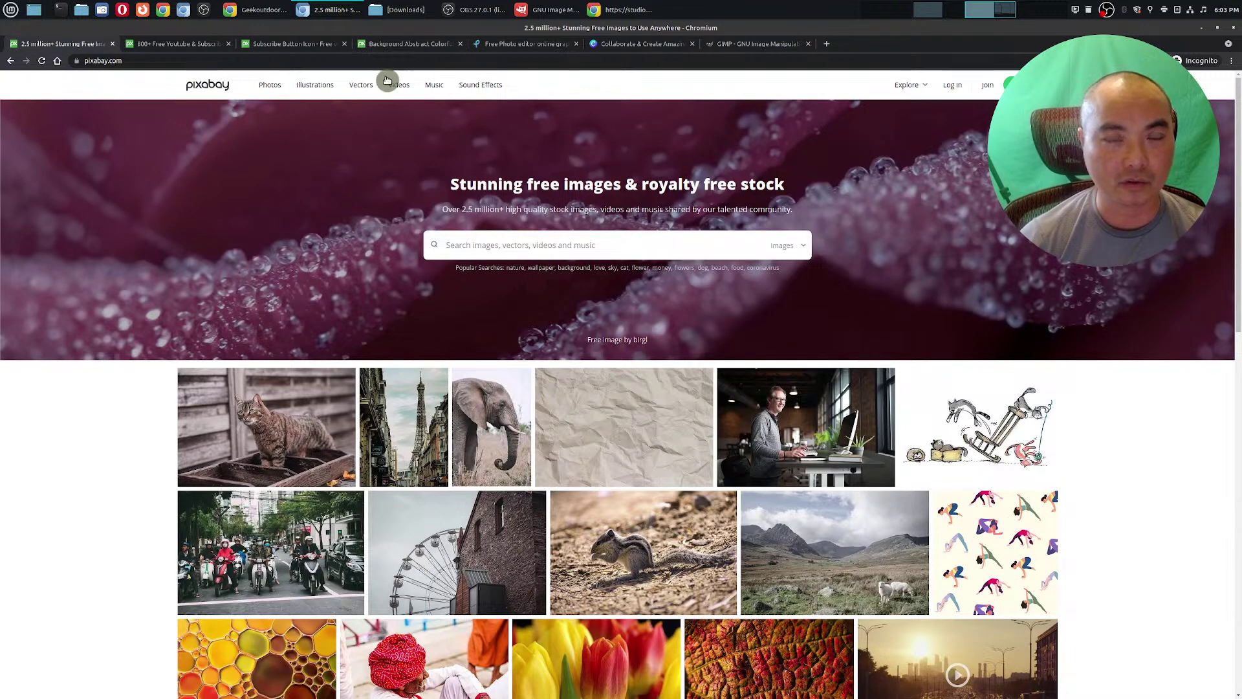
{"action": "left_click", "coordinate": [395, 44]}
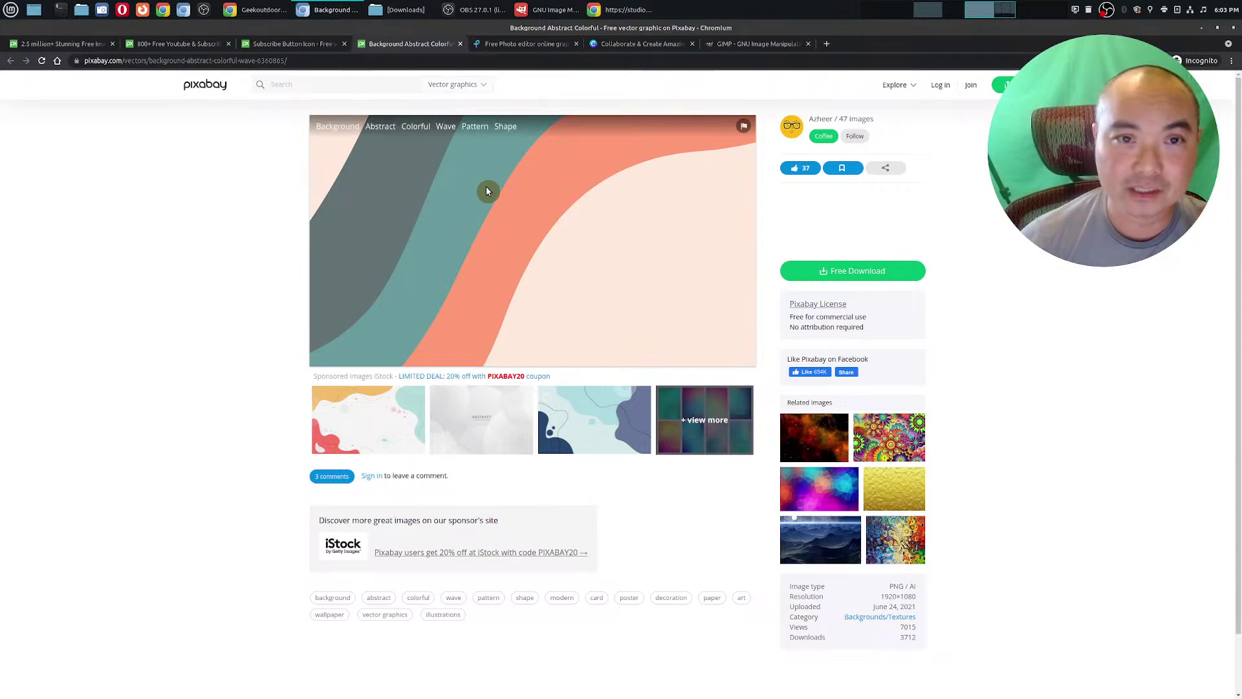
View the Pixlr home page, bring up the GIMP window briefly and minimize it.
{"action": "left_click", "coordinate": [511, 46]}
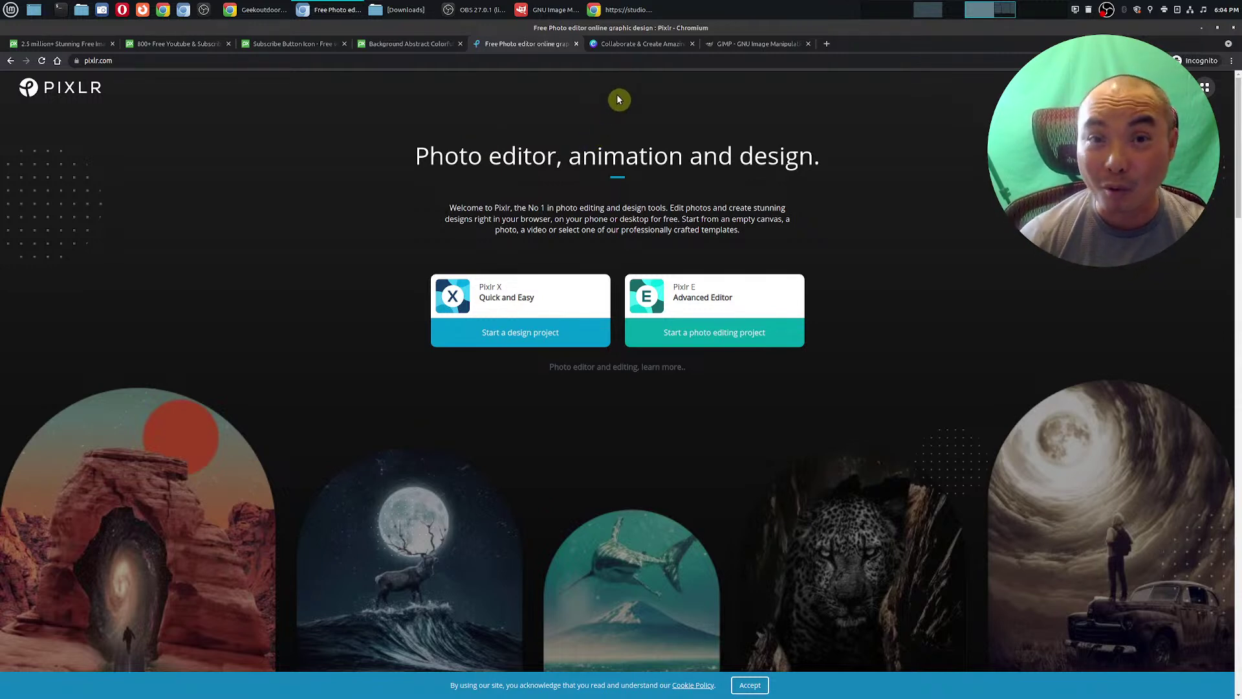
{"action": "left_click", "coordinate": [549, 13]}
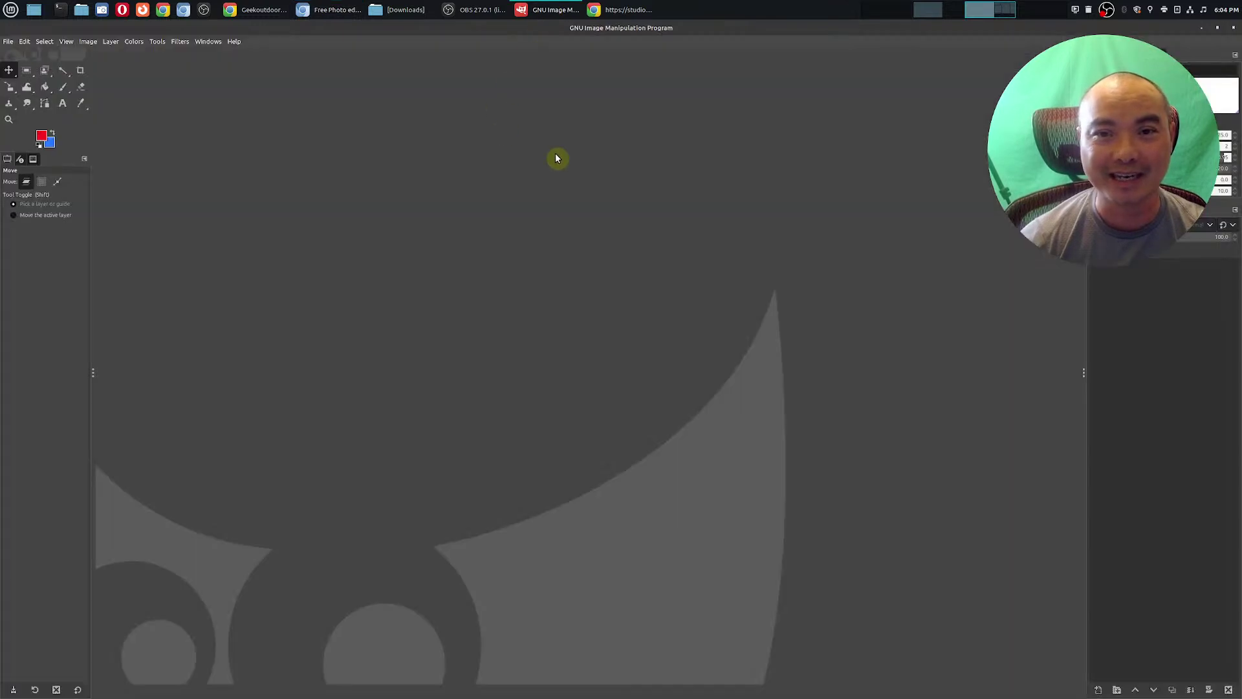
{"action": "left_click", "coordinate": [1202, 28]}
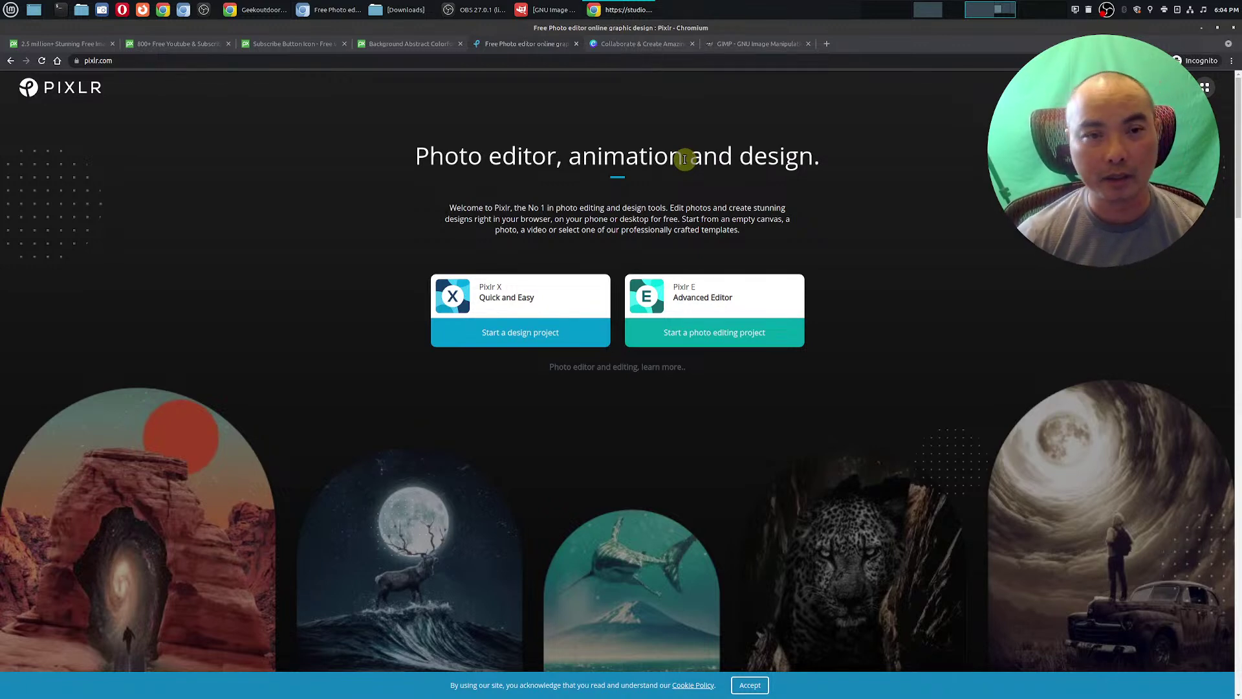
Check the source images in the Downloads folder, moving its window aside, and return to the Pixlr page.
{"action": "left_click", "coordinate": [413, 12]}
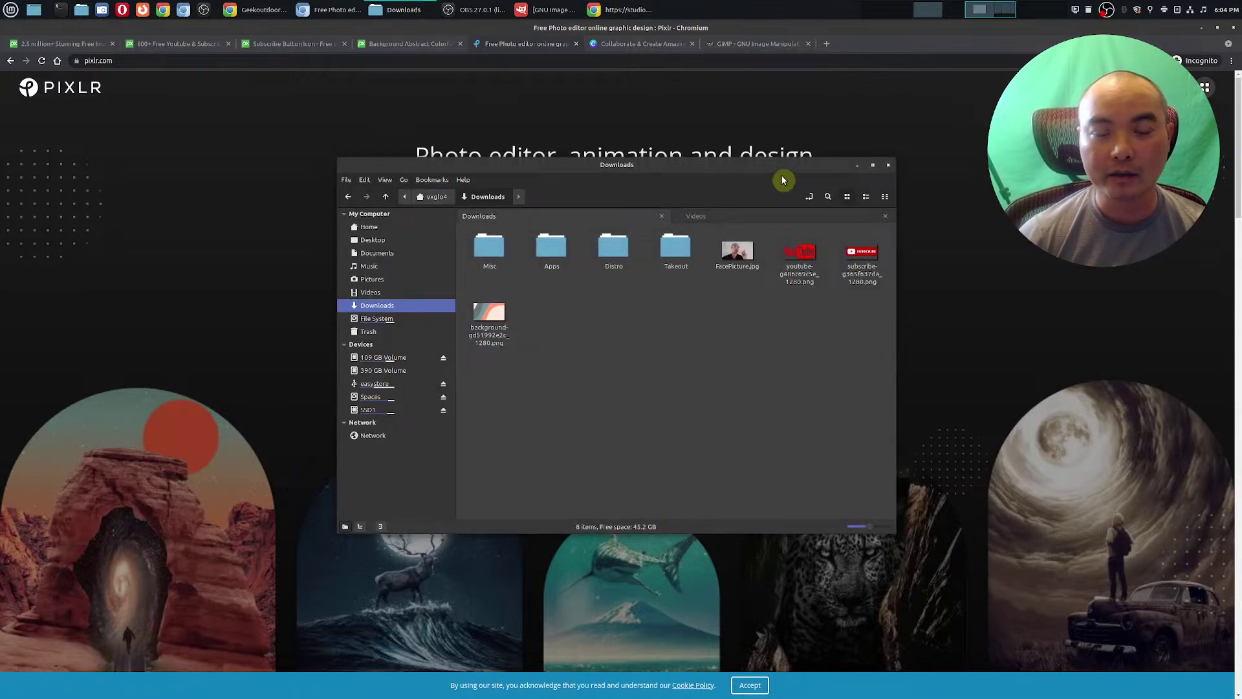
{"action": "left_click_drag", "start_coordinate": [774, 167], "coordinate": [470, 214]}
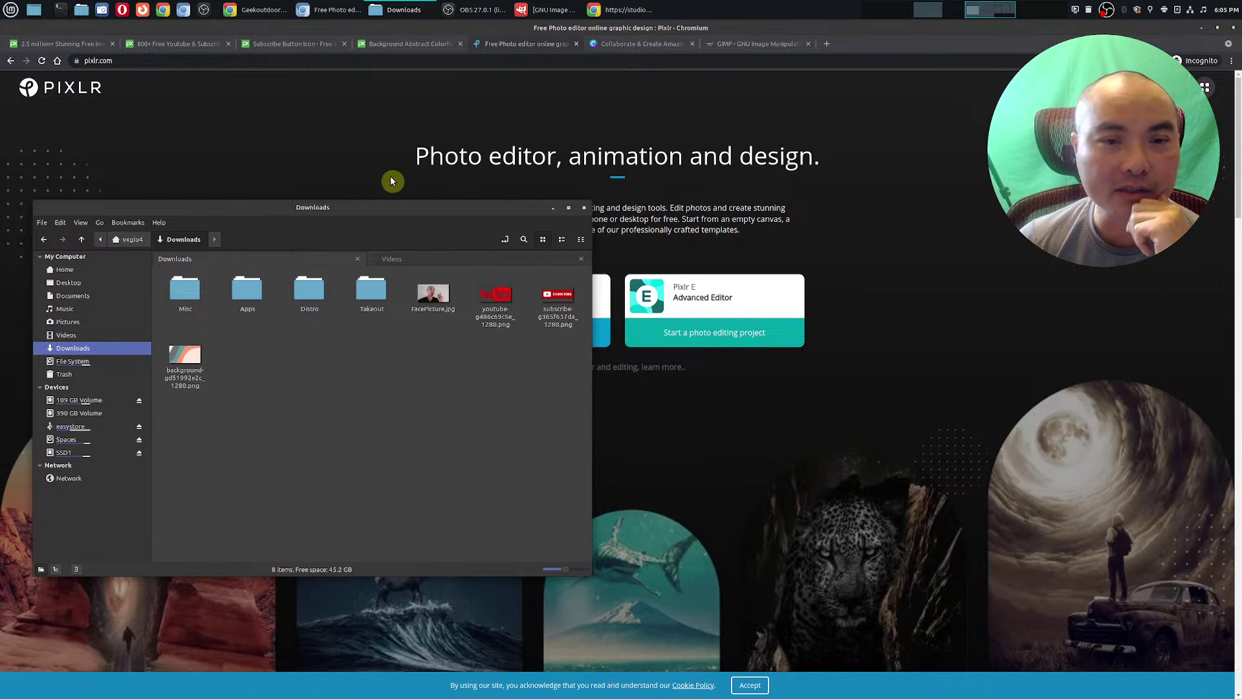
{"action": "left_click", "coordinate": [867, 238]}
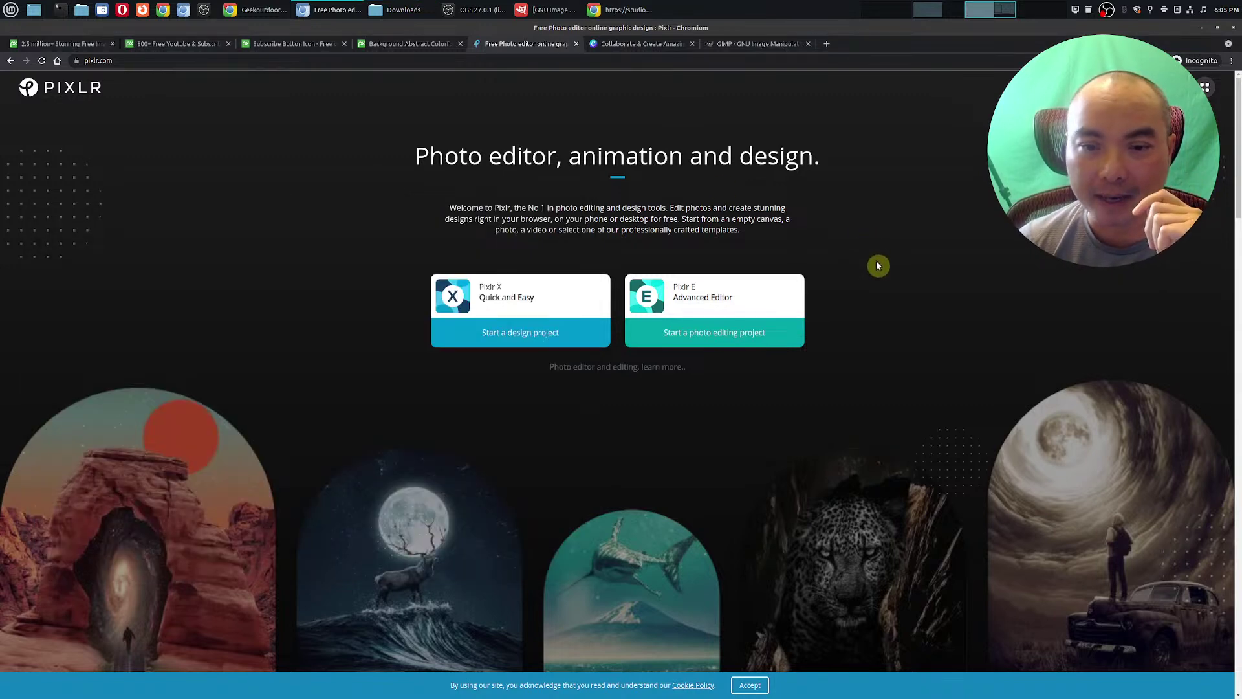
Find the Remove background section on the Pixlr home page, with a brief look at the Canva home page.
{"action": "scroll", "coordinate": [879, 263], "scroll_direction": "down", "scroll_amount": 3}
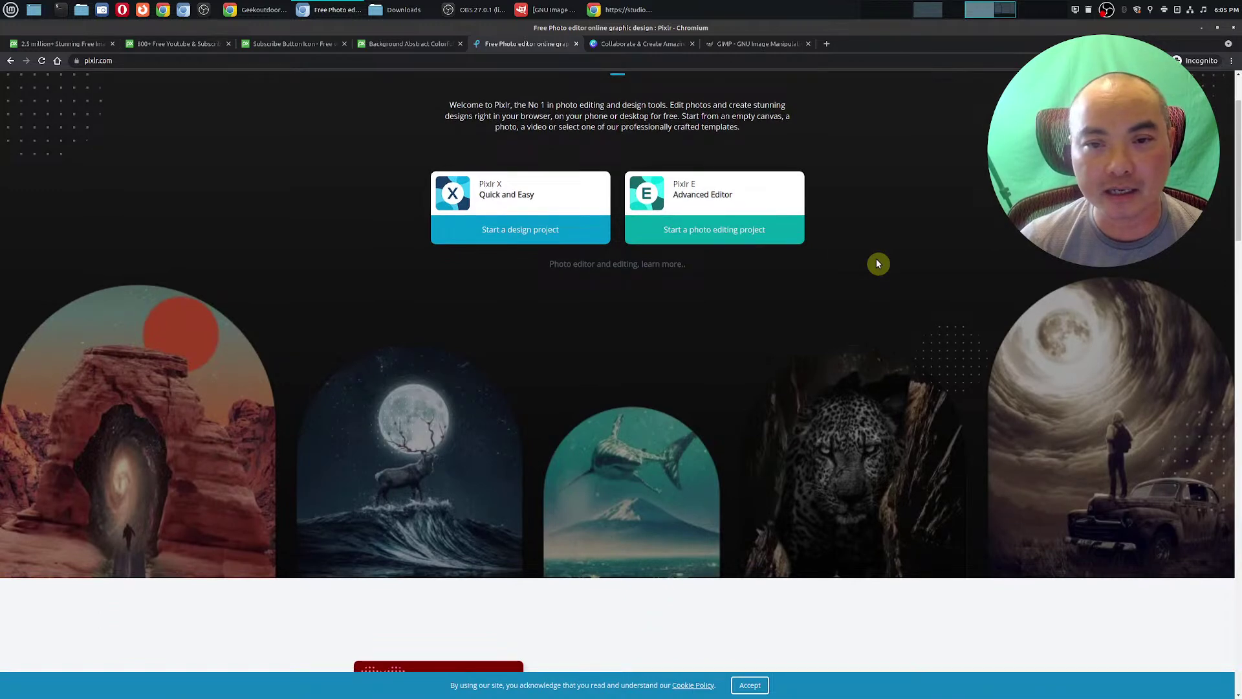
{"action": "left_click", "coordinate": [622, 44]}
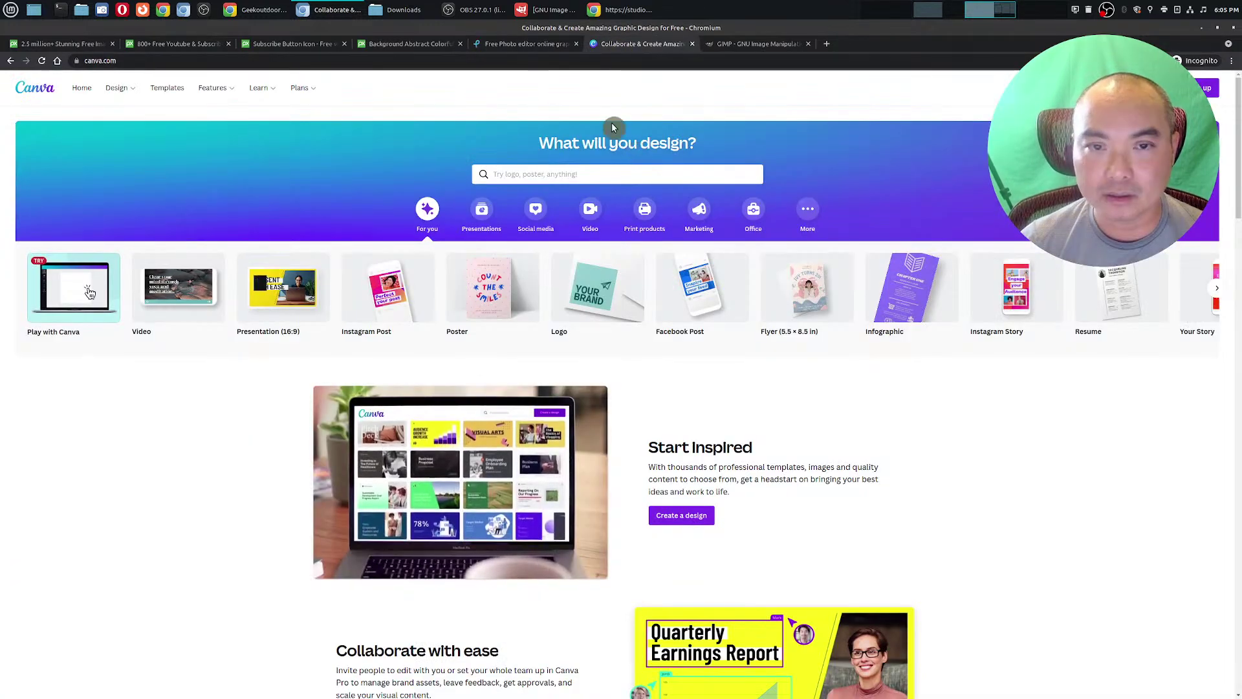
{"action": "left_click", "coordinate": [527, 46]}
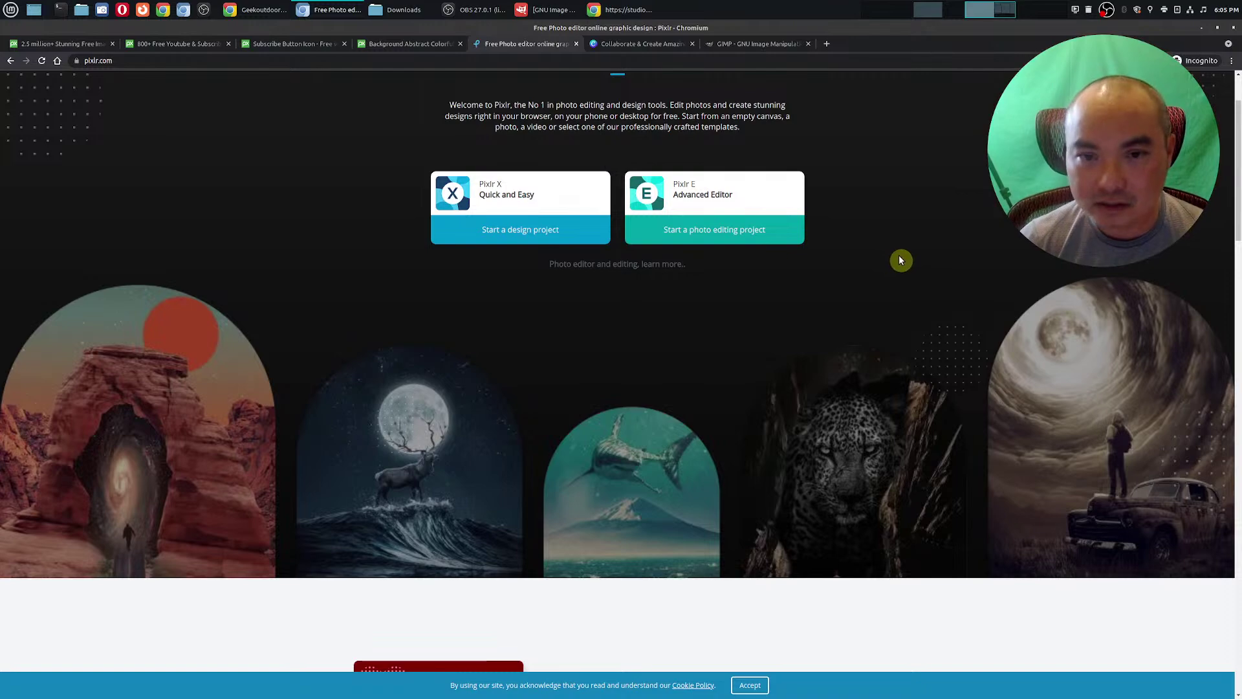
{"action": "scroll", "coordinate": [900, 260], "scroll_direction": "down", "scroll_amount": 5}
{"action": "scroll", "coordinate": [900, 266], "scroll_direction": "down", "scroll_amount": 7}
{"action": "scroll", "coordinate": [901, 264], "scroll_direction": "down", "scroll_amount": 5}
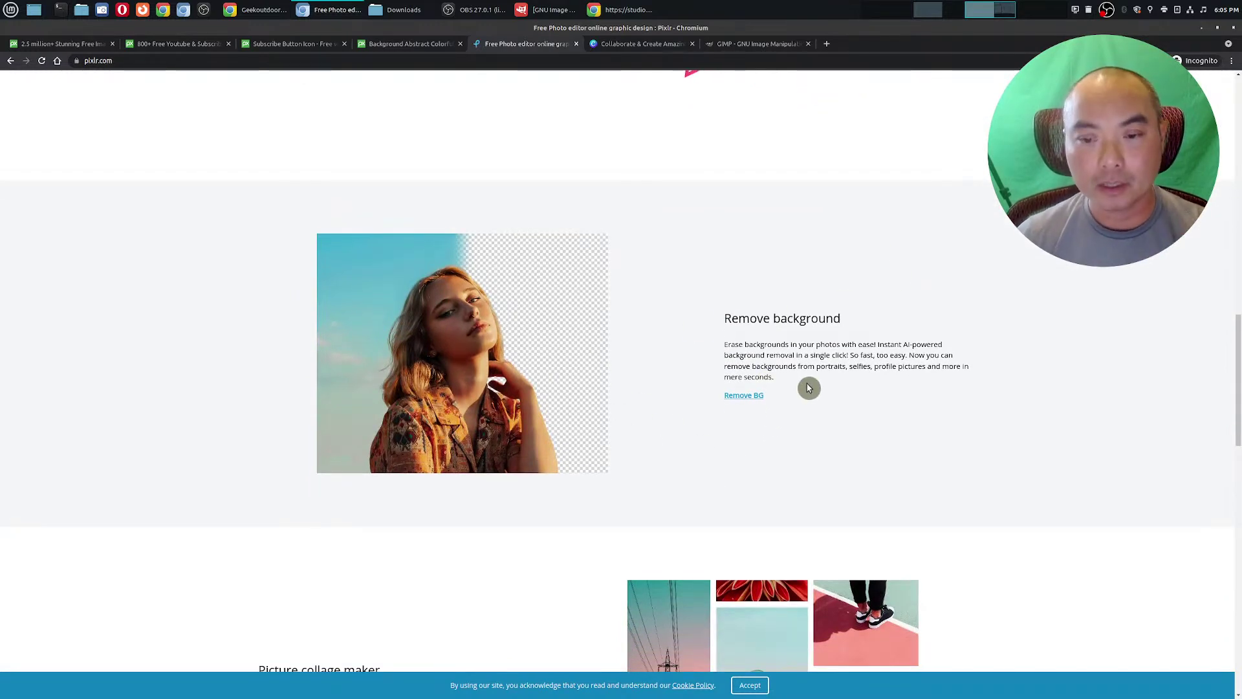
{"action": "scroll", "coordinate": [808, 387], "scroll_direction": "down", "scroll_amount": 1}
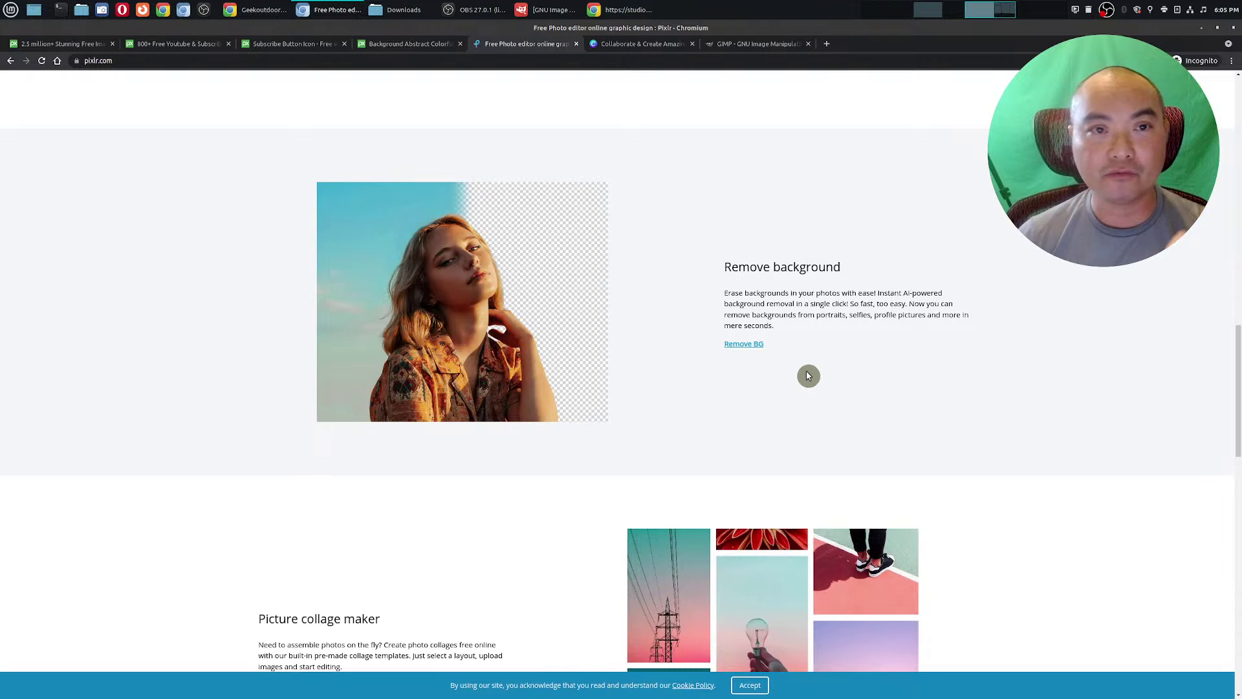
View FacePicture.jpg from the Downloads folder in the image viewer and minimize the viewer.
{"action": "left_click", "coordinate": [391, 16]}
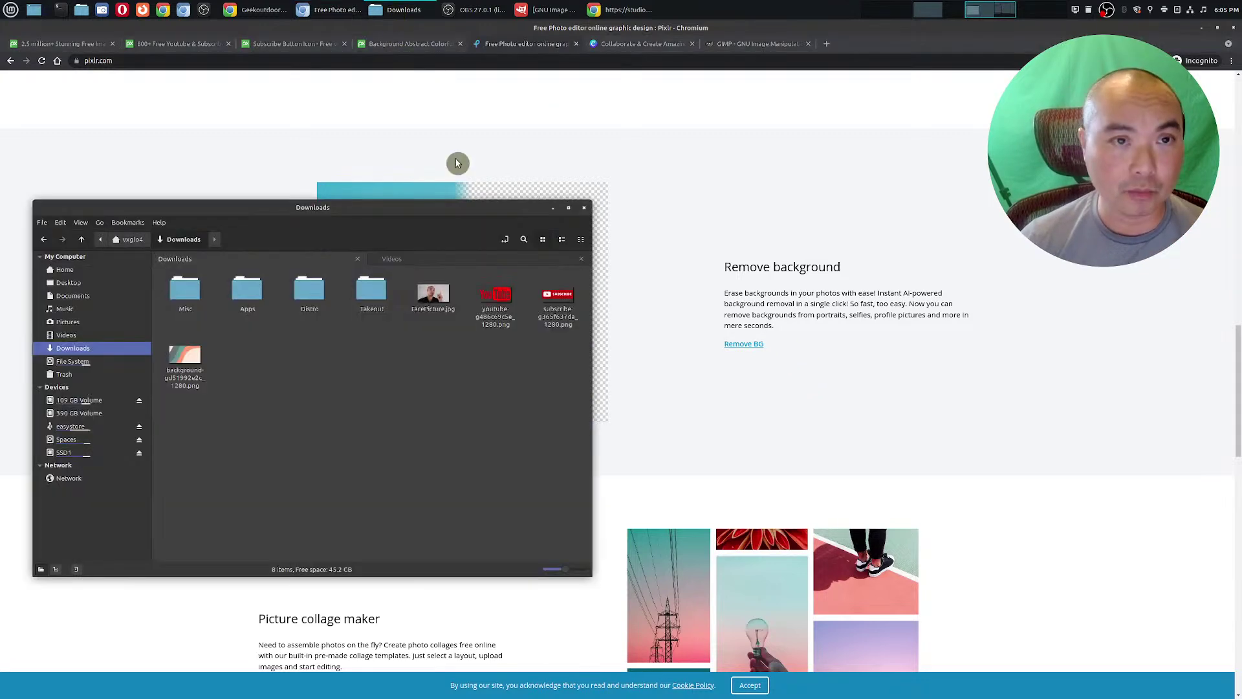
{"action": "double_click", "coordinate": [436, 296]}
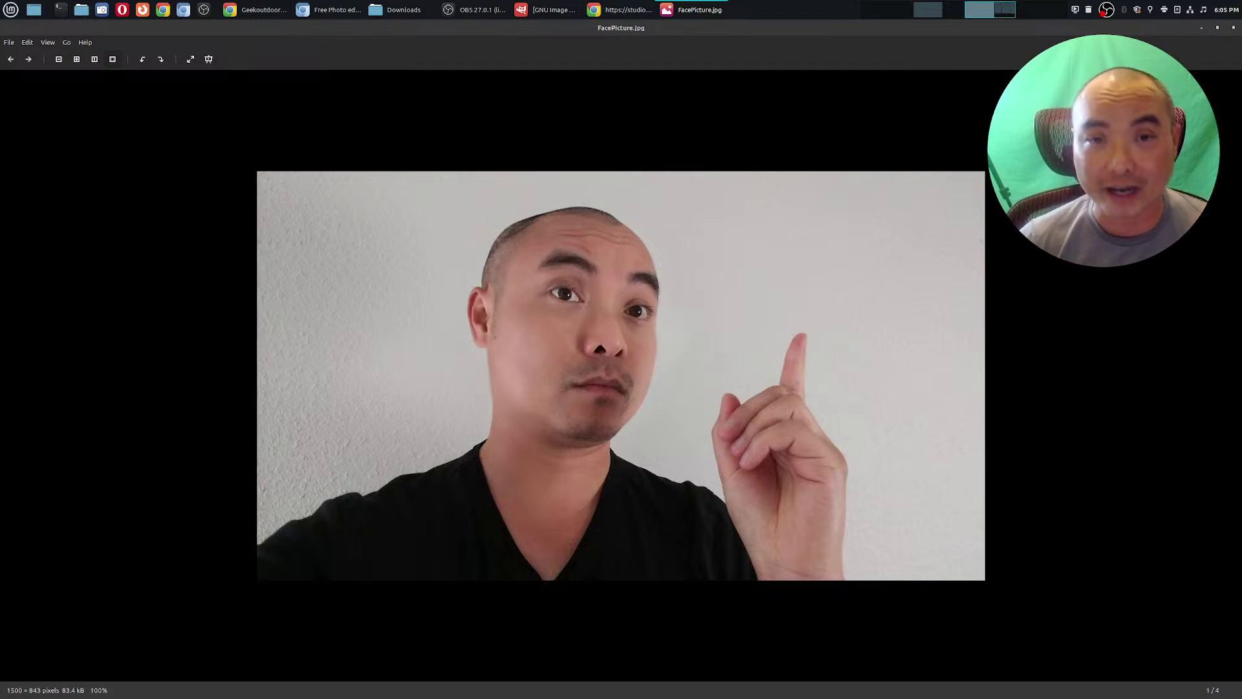
{"action": "left_click", "coordinate": [1201, 28]}
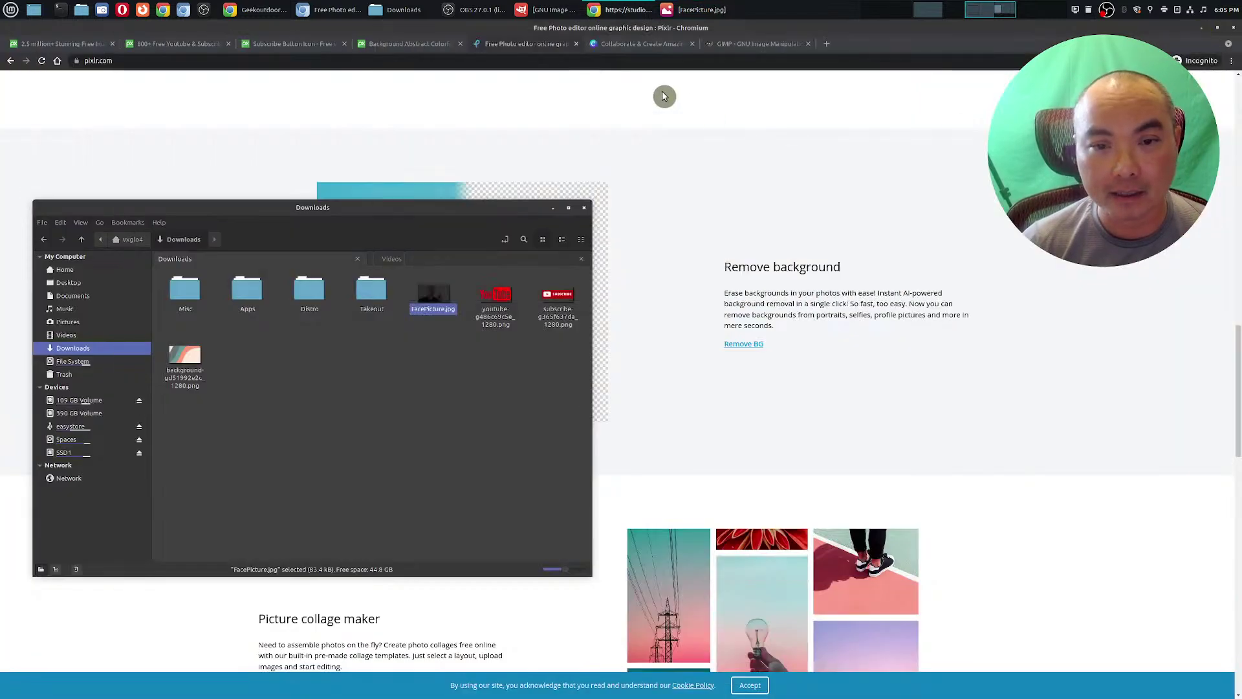
Look over the Canva home page and return to the Remove background and Picture collage maker sections on Pixlr.
{"action": "left_click", "coordinate": [624, 43]}
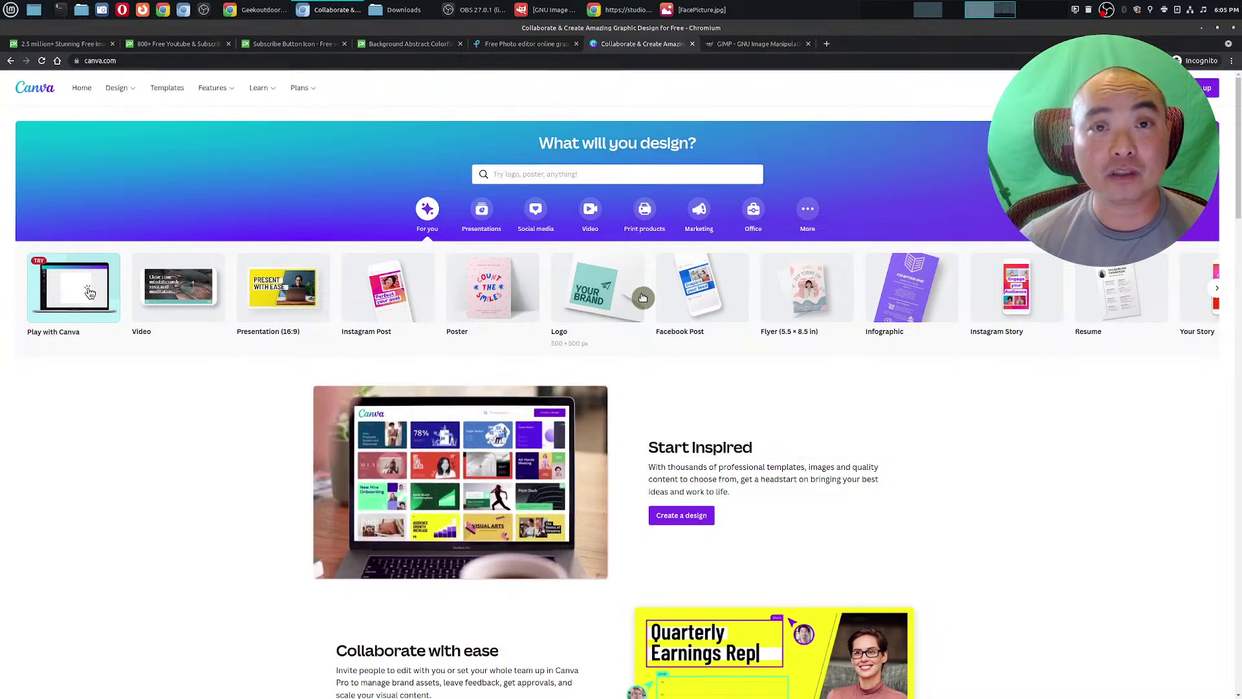
{"action": "scroll", "coordinate": [847, 378], "scroll_direction": "down", "scroll_amount": 3}
{"action": "scroll", "coordinate": [847, 378], "scroll_direction": "up", "scroll_amount": 3}
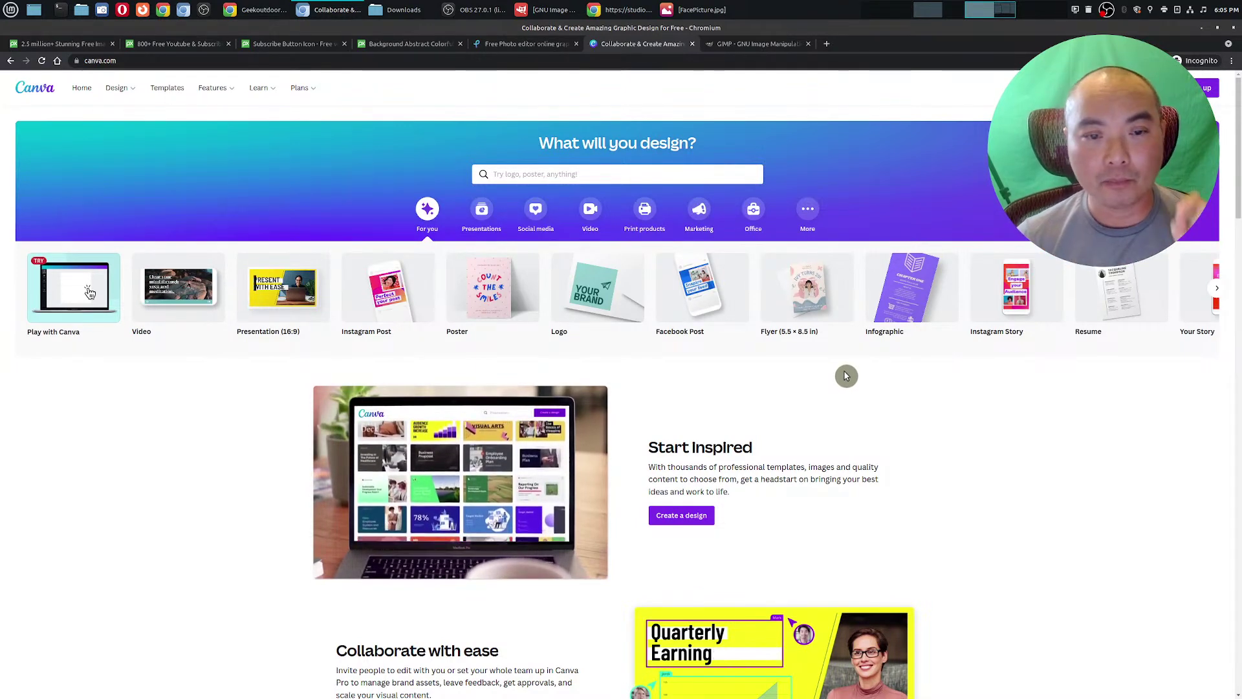
{"action": "left_click", "coordinate": [524, 44]}
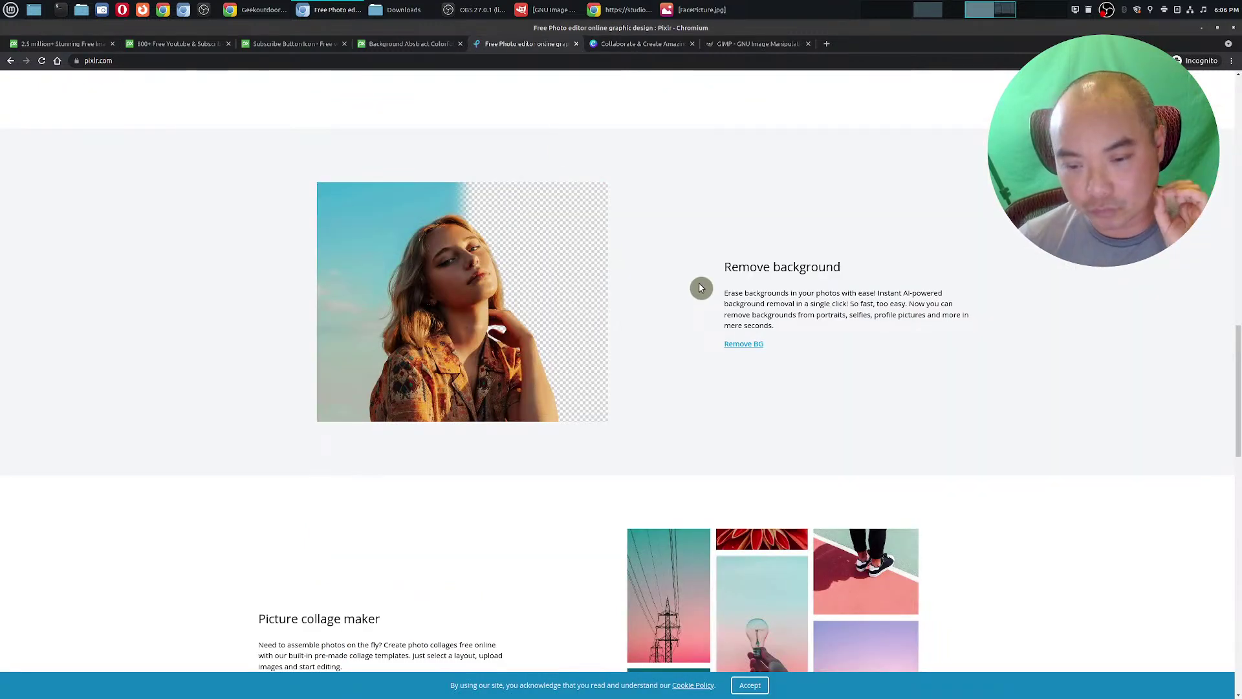
{"action": "scroll", "coordinate": [693, 580], "scroll_direction": "down", "scroll_amount": 2}
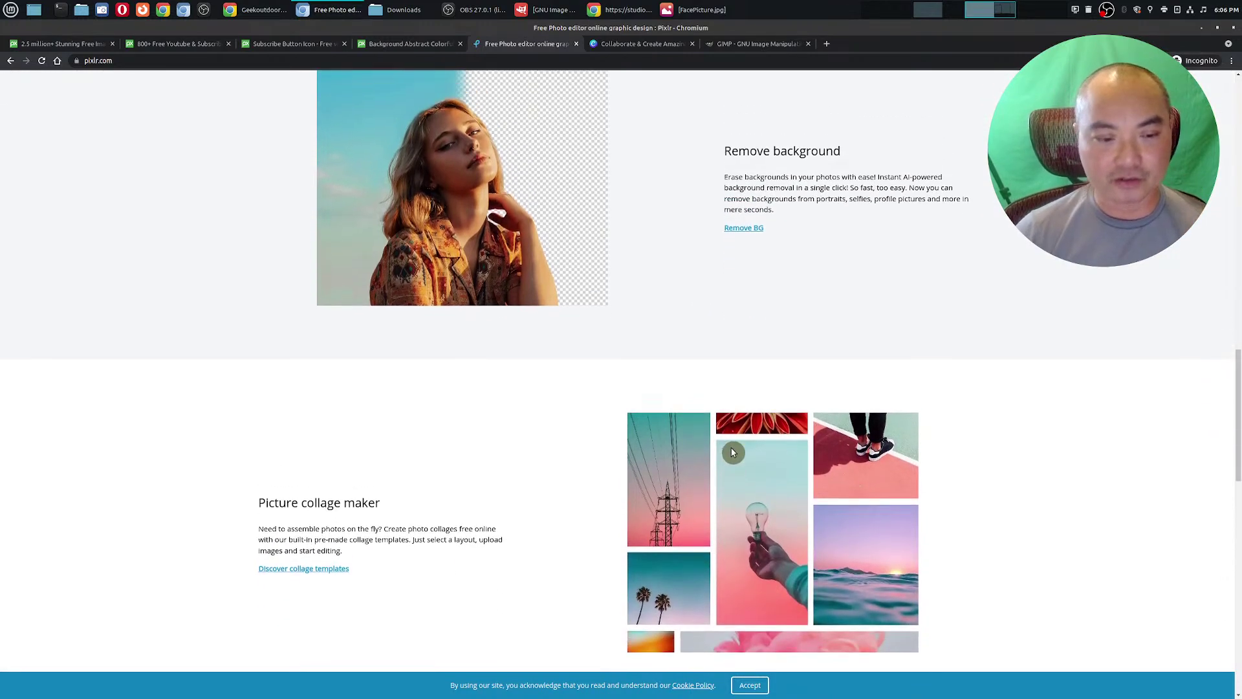
Open the Remove BG tool from the Pixlr home page, after a brief look back at the Canva home page.
{"action": "scroll", "coordinate": [733, 453], "scroll_direction": "up", "scroll_amount": 4}
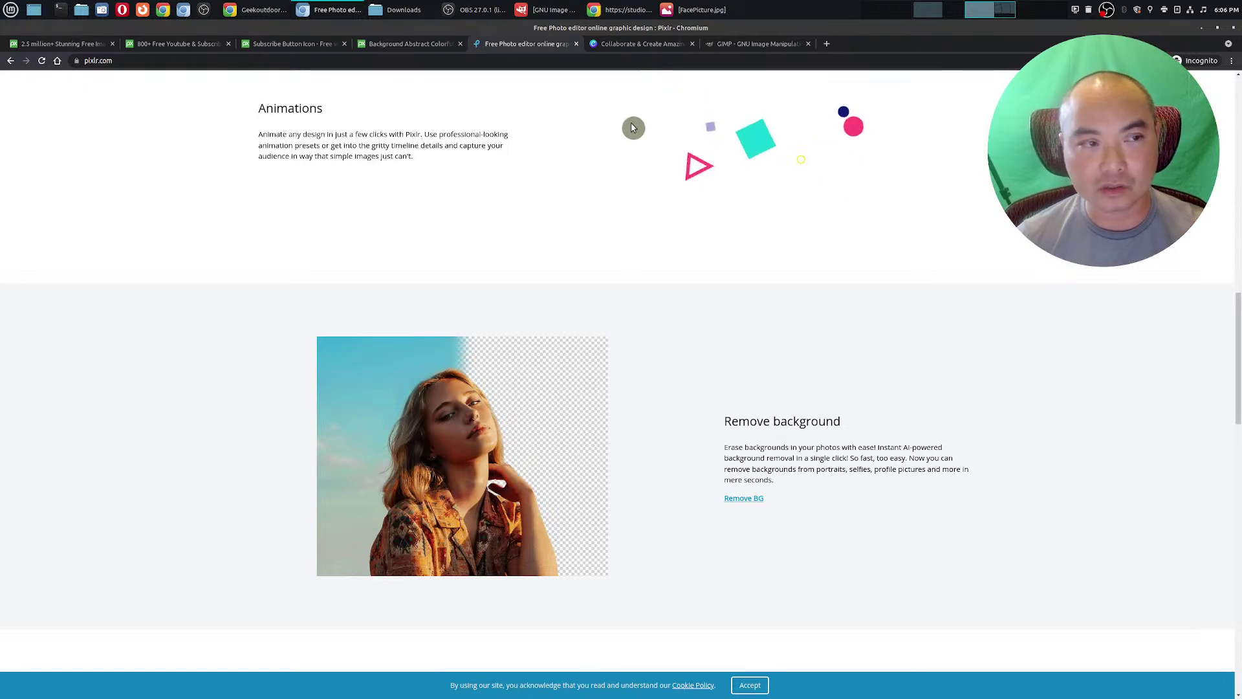
{"action": "left_click", "coordinate": [632, 44]}
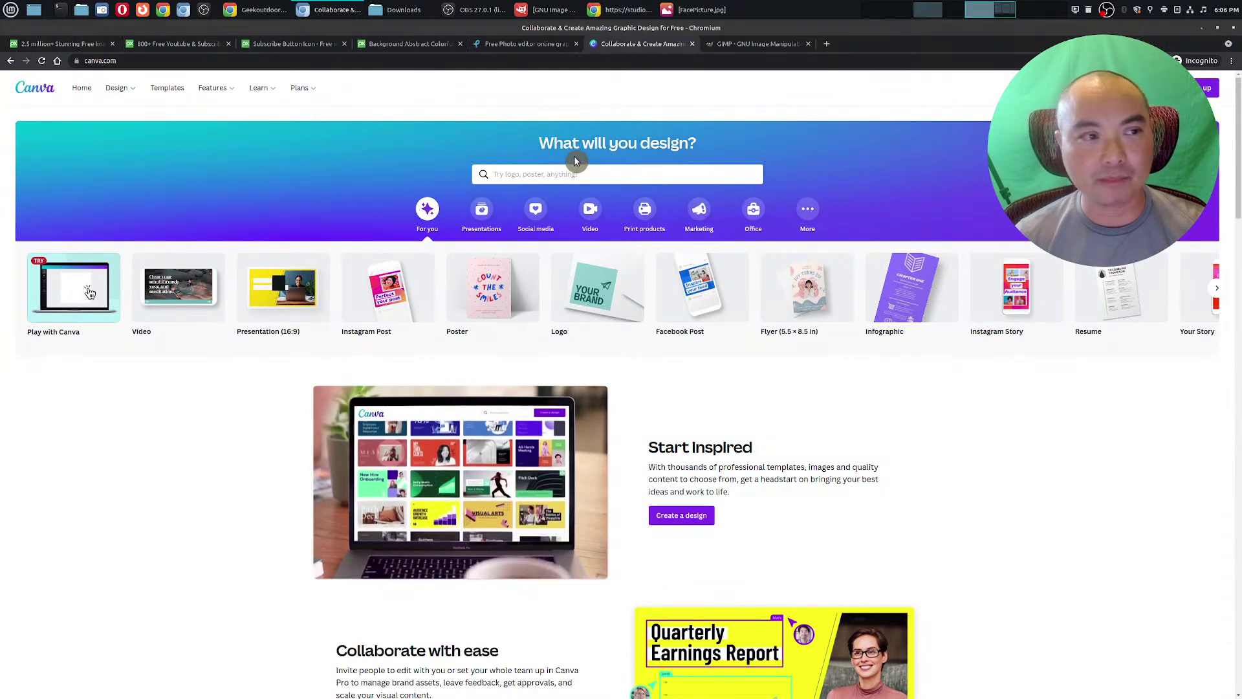
{"action": "left_click", "coordinate": [527, 44]}
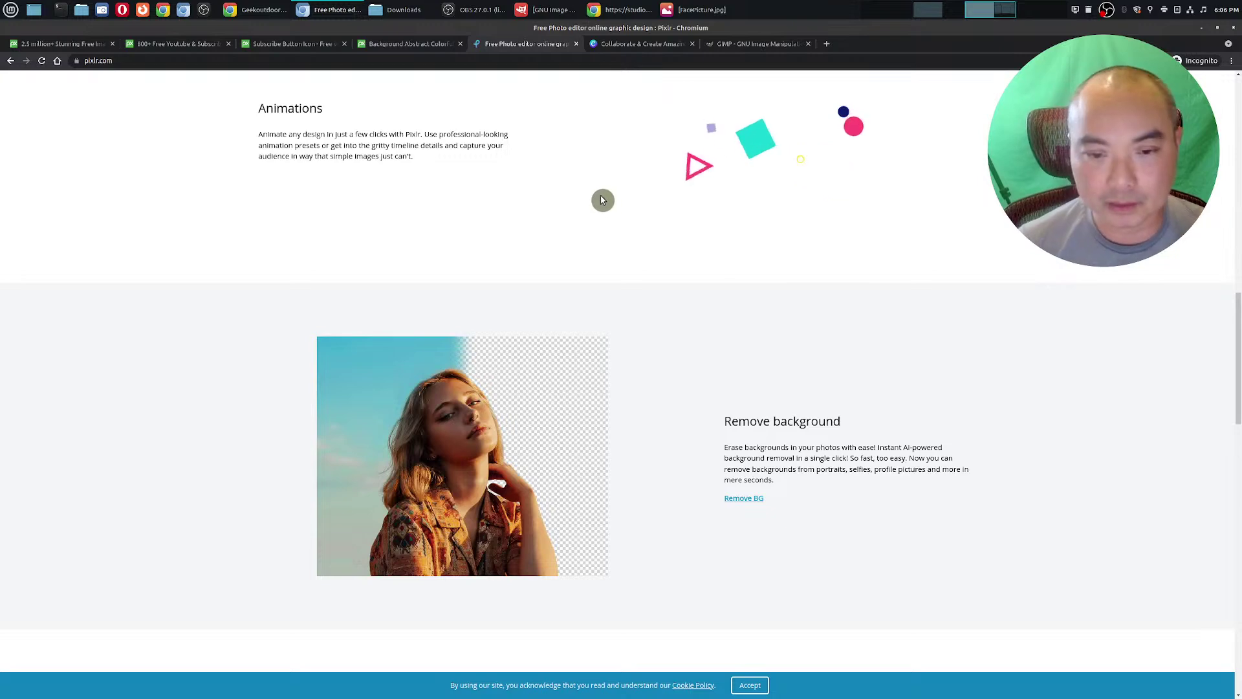
{"action": "left_click", "coordinate": [750, 501]}
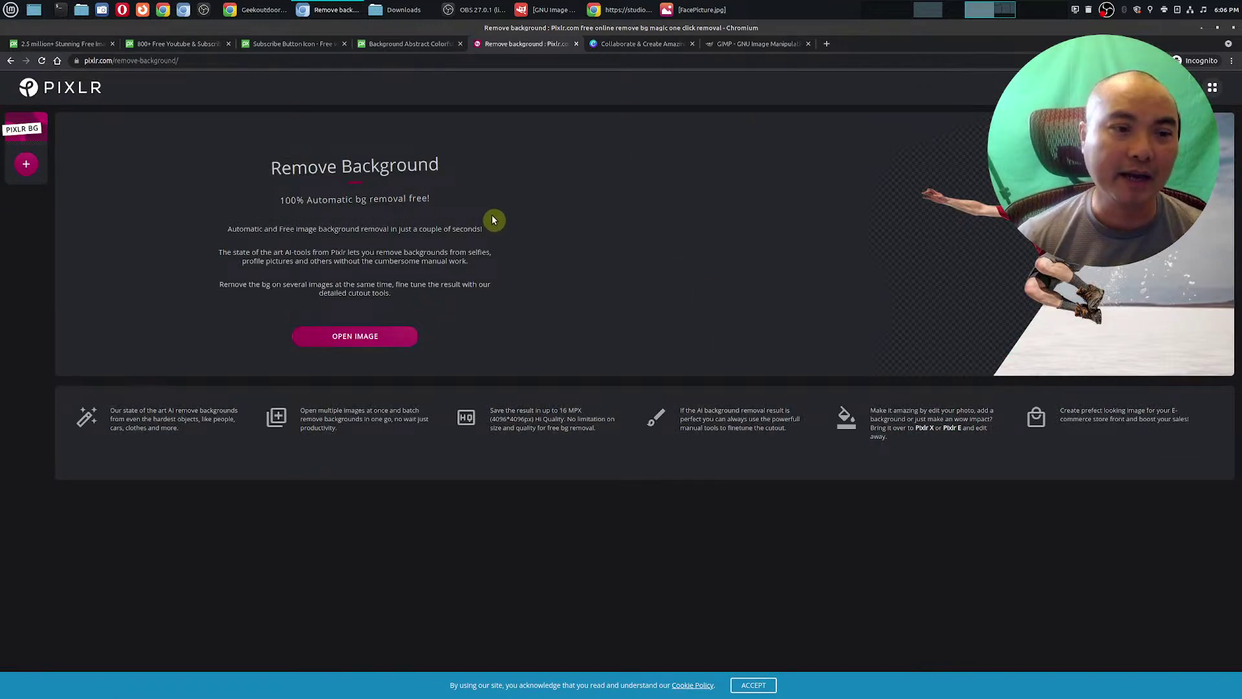
Try to remove the background of FacePicture.jpg from the Downloads folder with Pixlr in Chromium.
{"action": "left_click", "coordinate": [376, 340]}
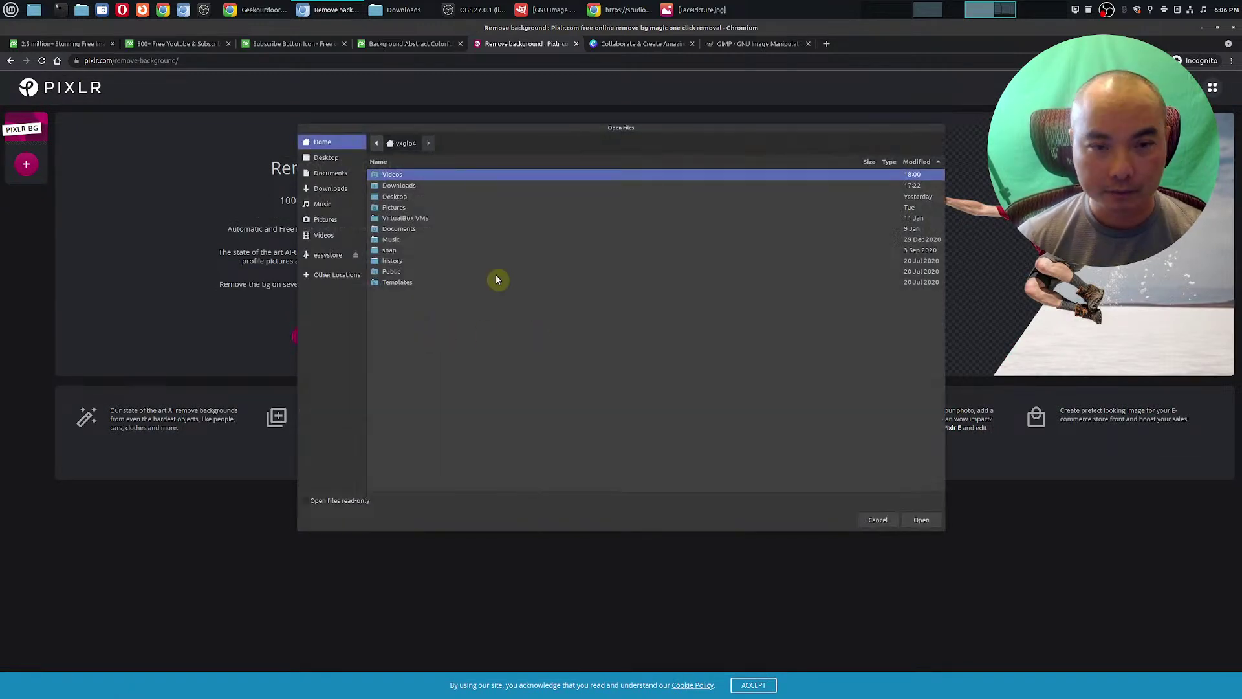
{"action": "left_click", "coordinate": [413, 186]}
{"action": "double_click", "coordinate": [425, 185]}
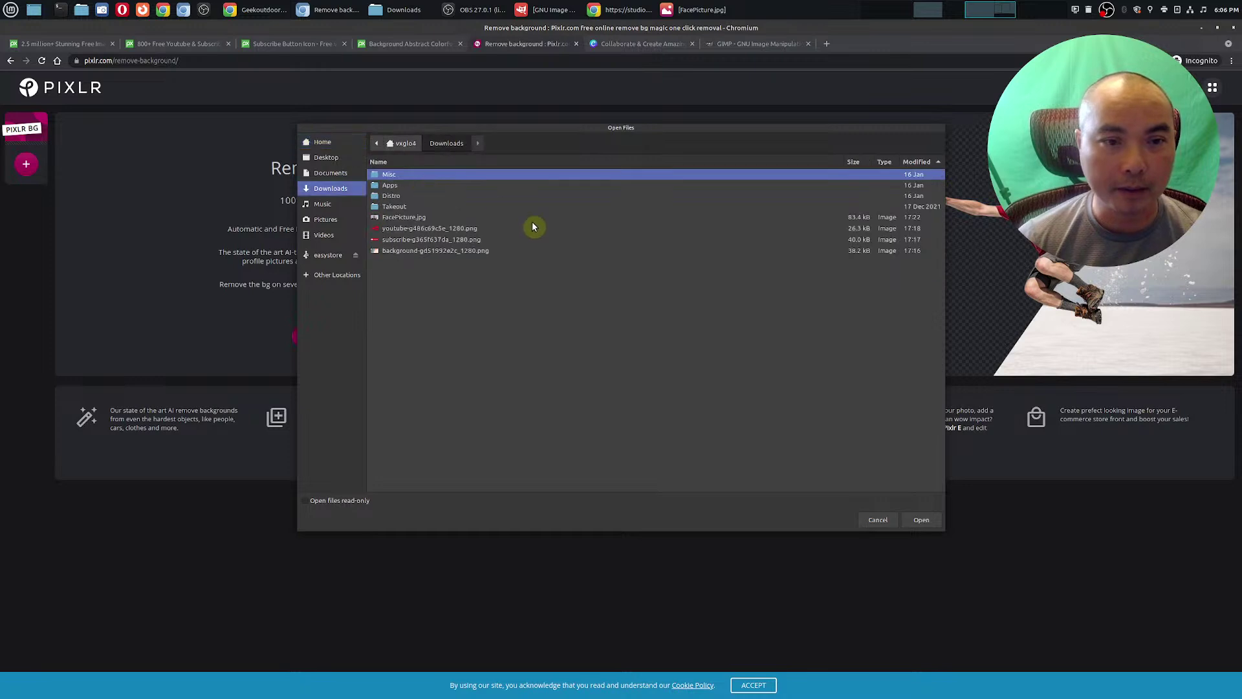
{"action": "left_click", "coordinate": [418, 218]}
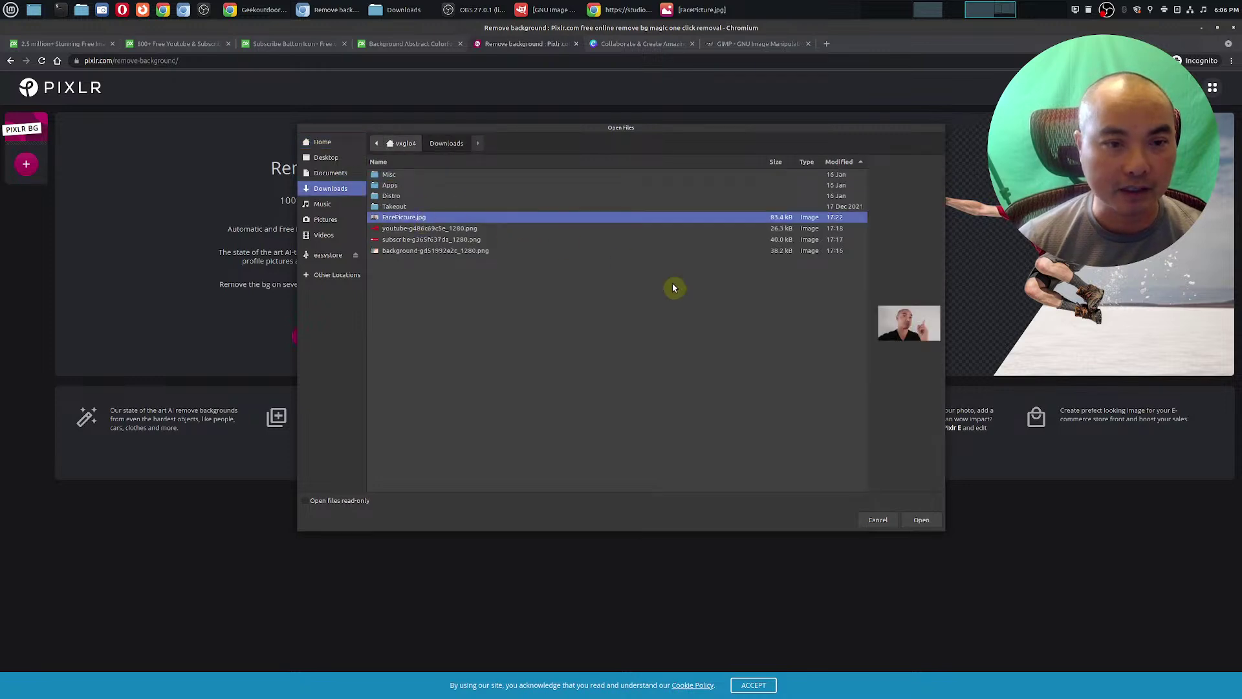
{"action": "left_click", "coordinate": [922, 519]}
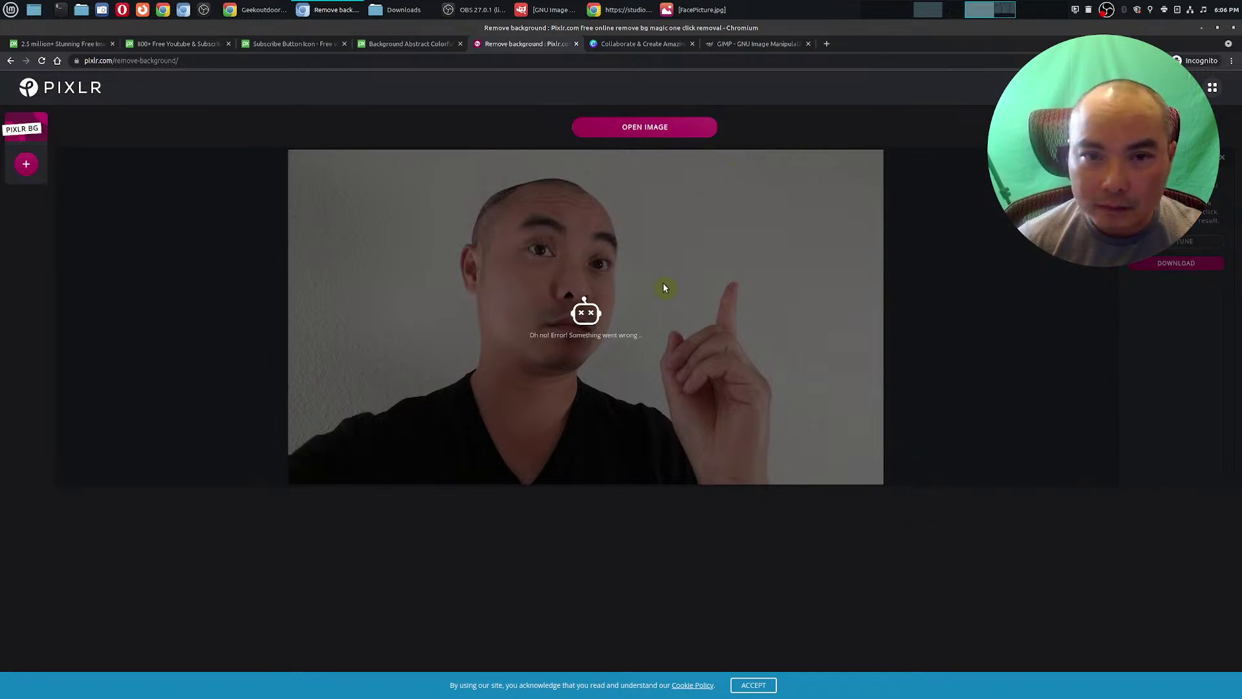
Retry the background removal on FacePicture.jpg, reload the Pixlr page and cancel choosing another image.
{"action": "left_click", "coordinate": [643, 129]}
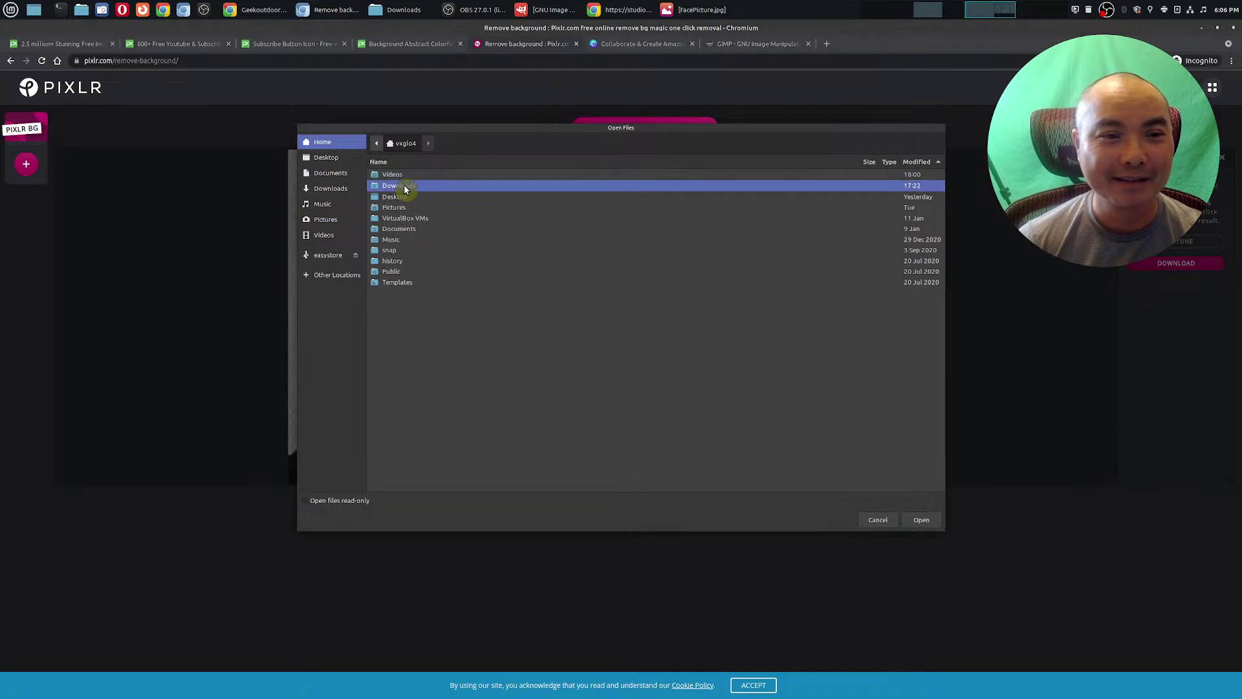
{"action": "double_click", "coordinate": [404, 185]}
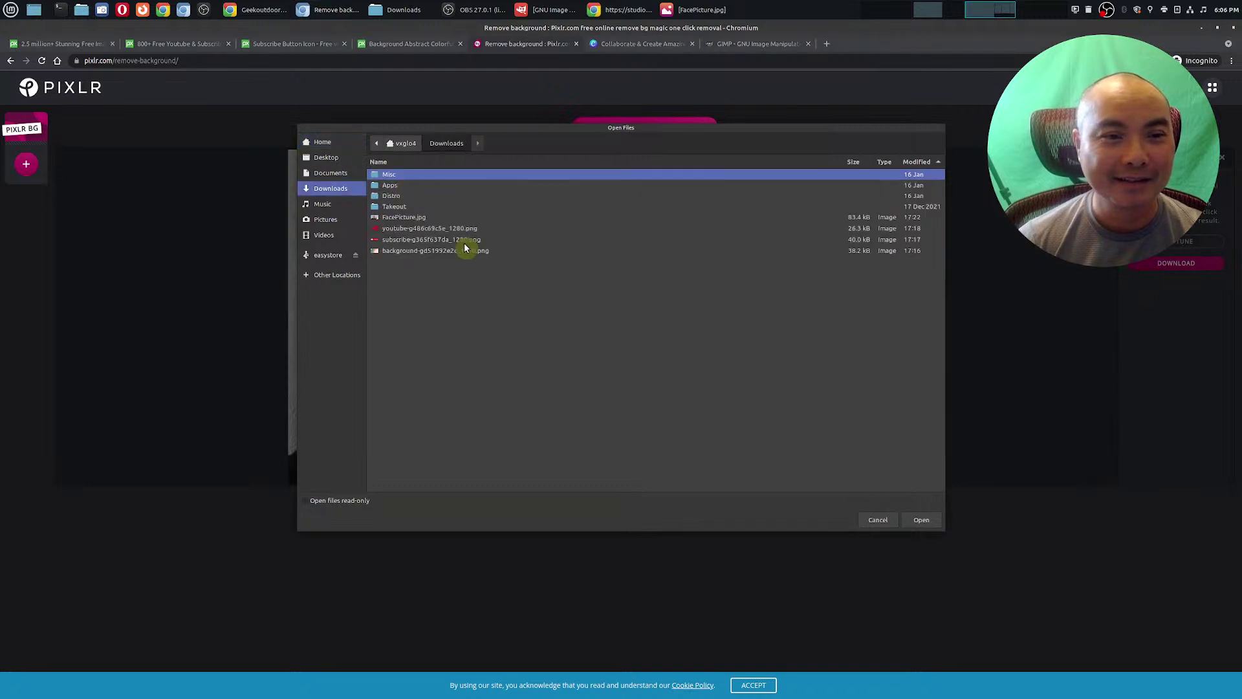
{"action": "double_click", "coordinate": [418, 221]}
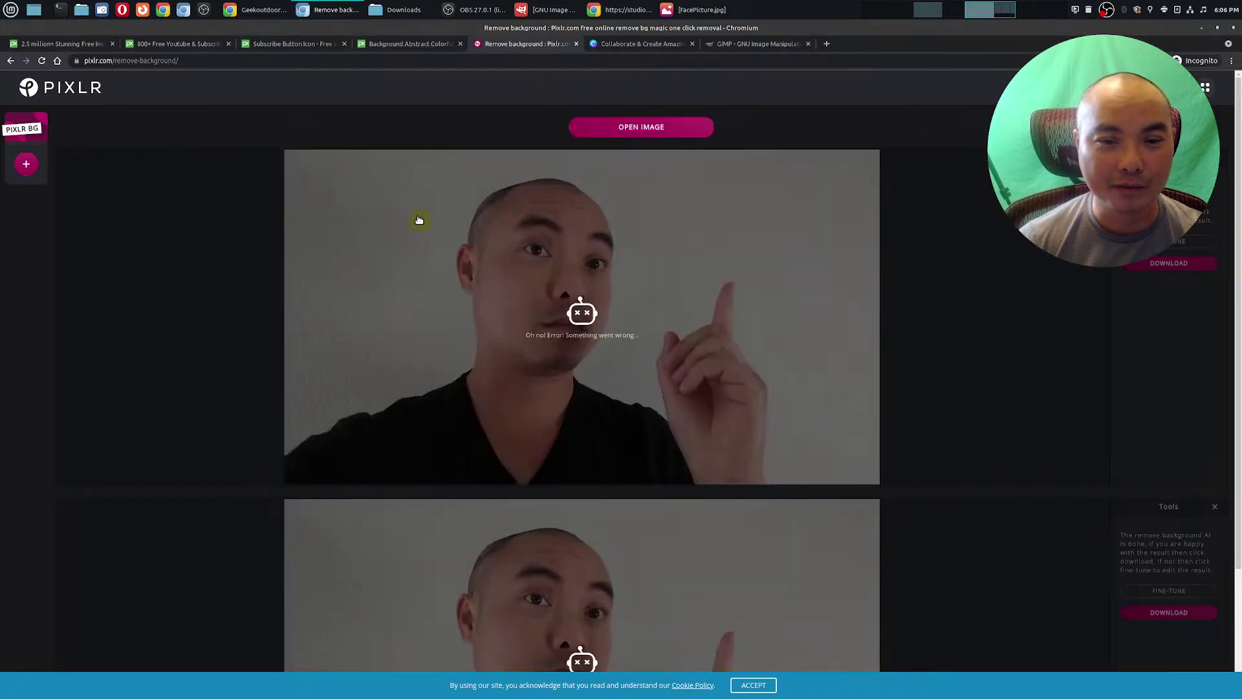
{"action": "left_click", "coordinate": [41, 61]}
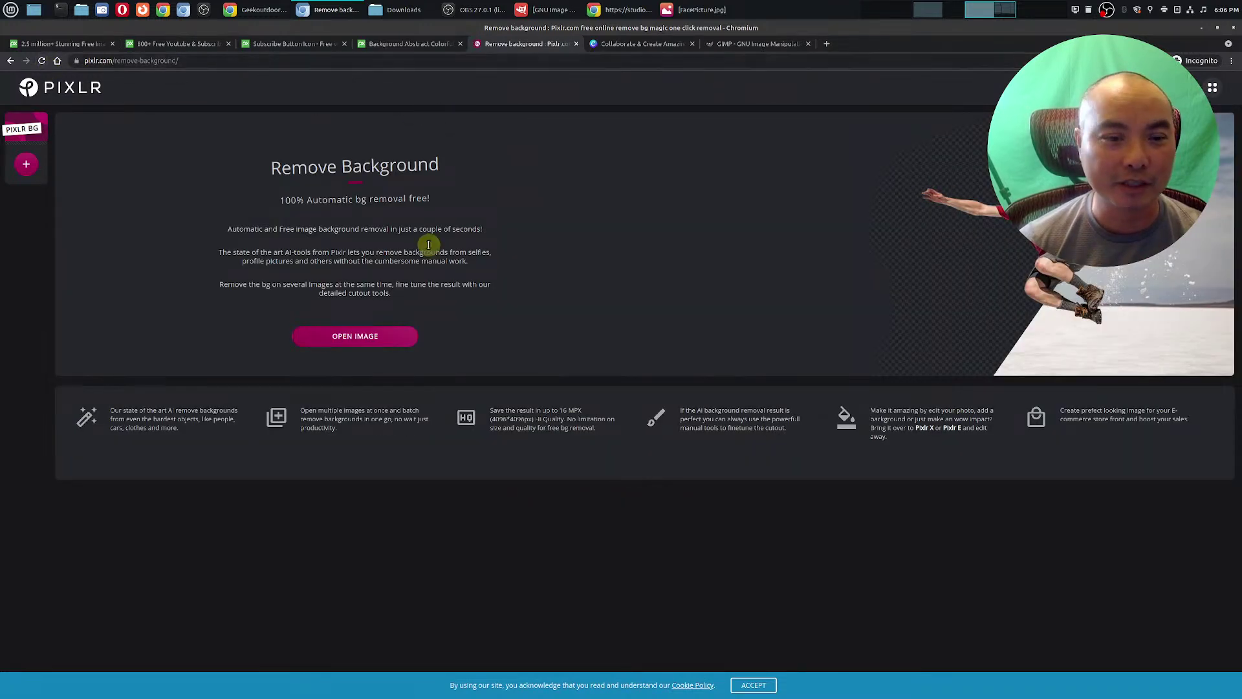
{"action": "left_click", "coordinate": [365, 339]}
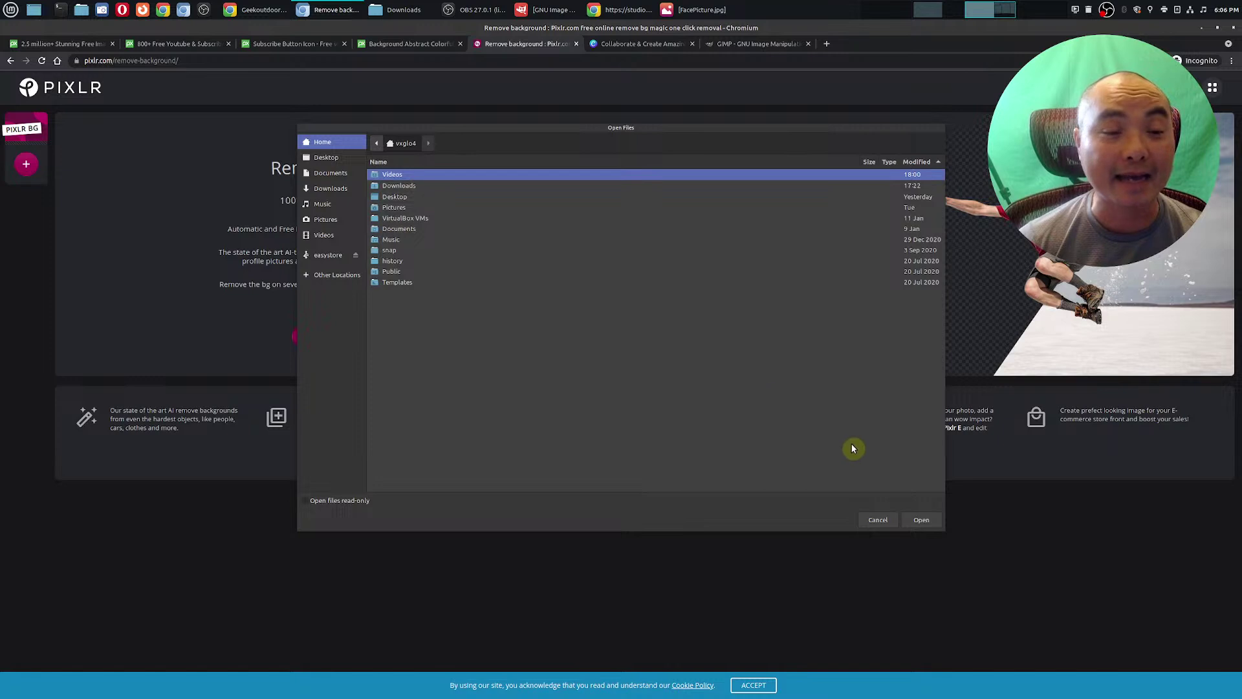
{"action": "left_click", "coordinate": [878, 520]}
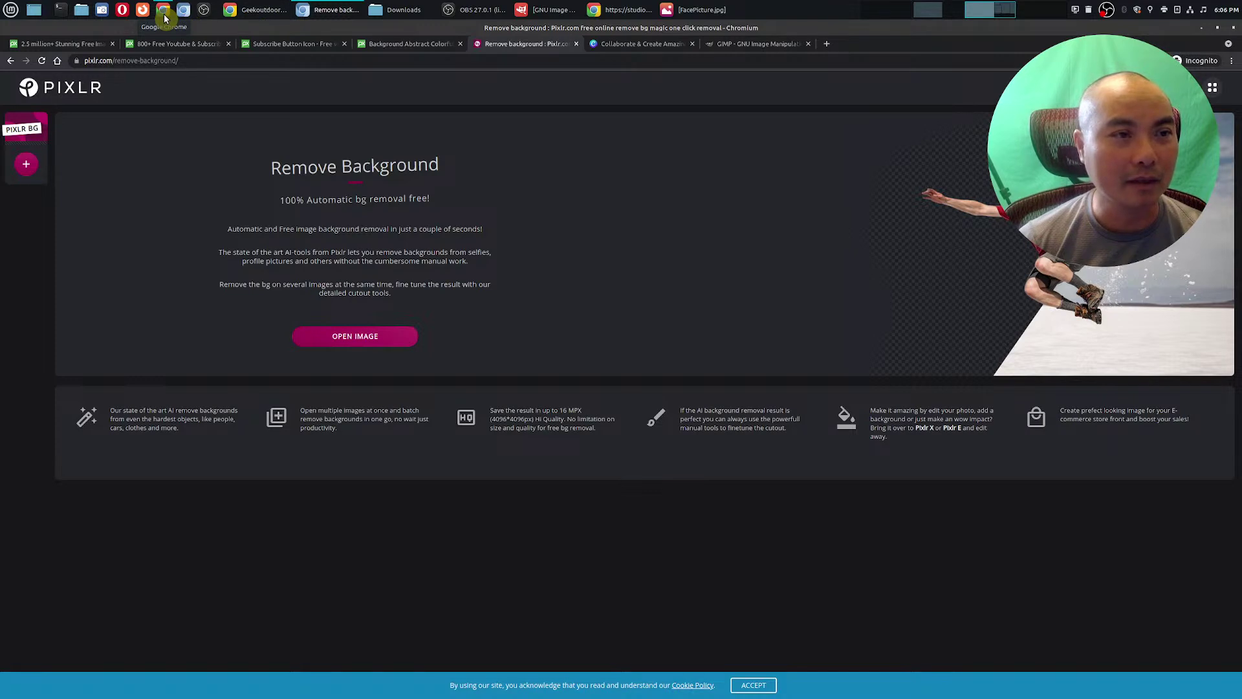
Switch to Firefox, load pixlr.com and open its Remove BG tool.
{"action": "left_click", "coordinate": [144, 13]}
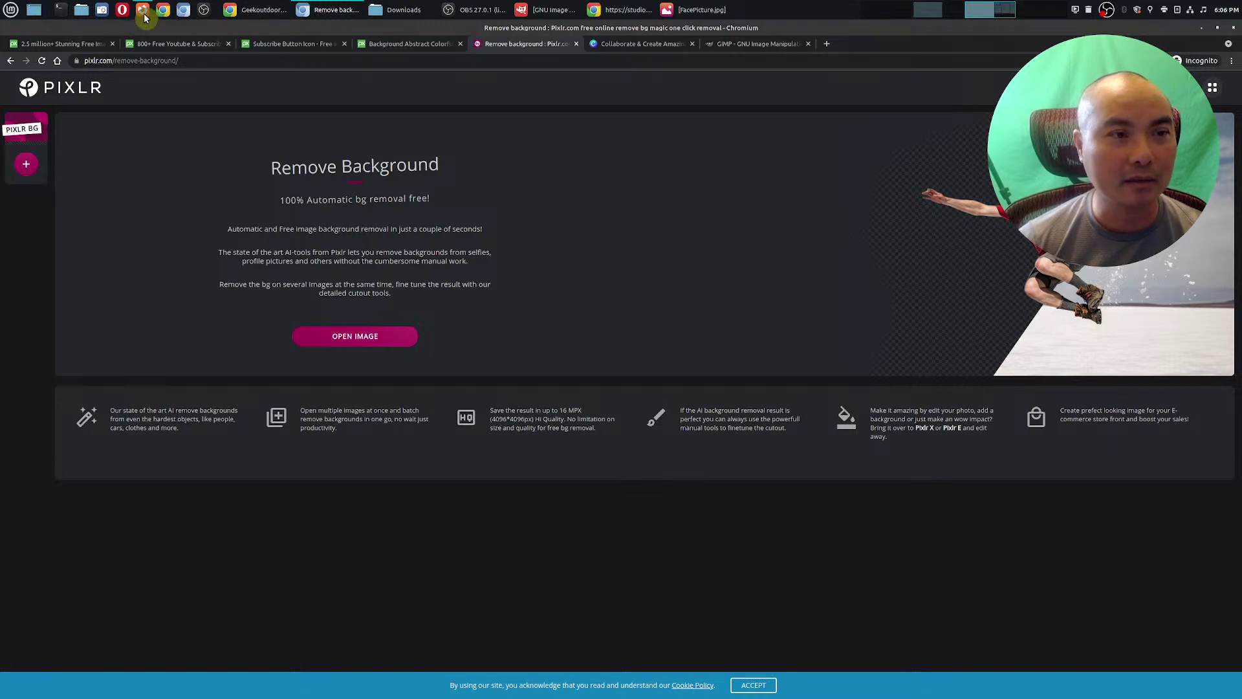
{"action": "left_click", "coordinate": [264, 68]}
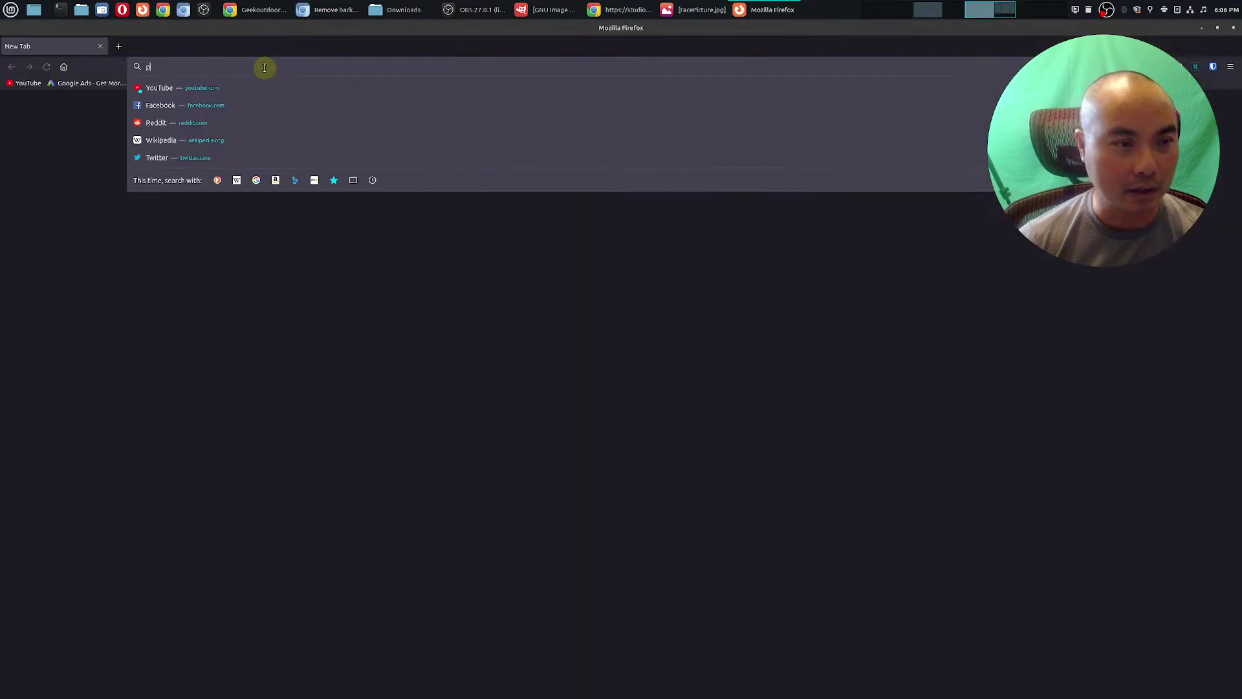
{"action": "type", "text": "pixlr"}
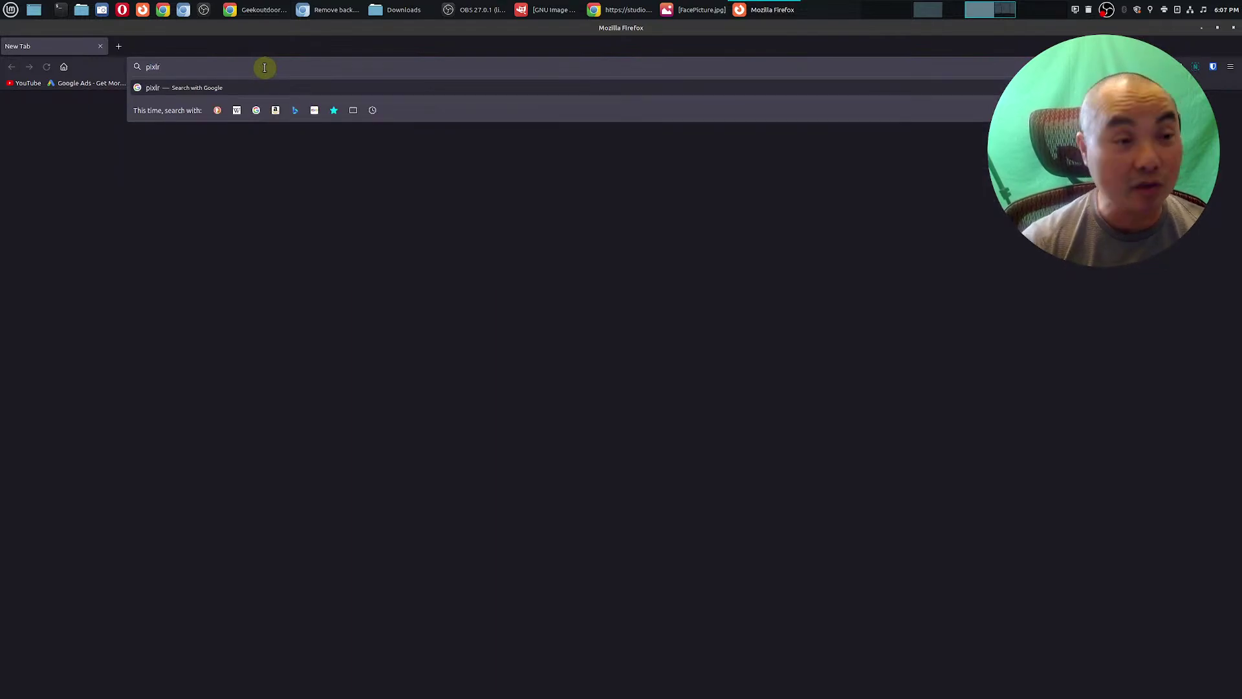
{"action": "type", "text": ".com"}
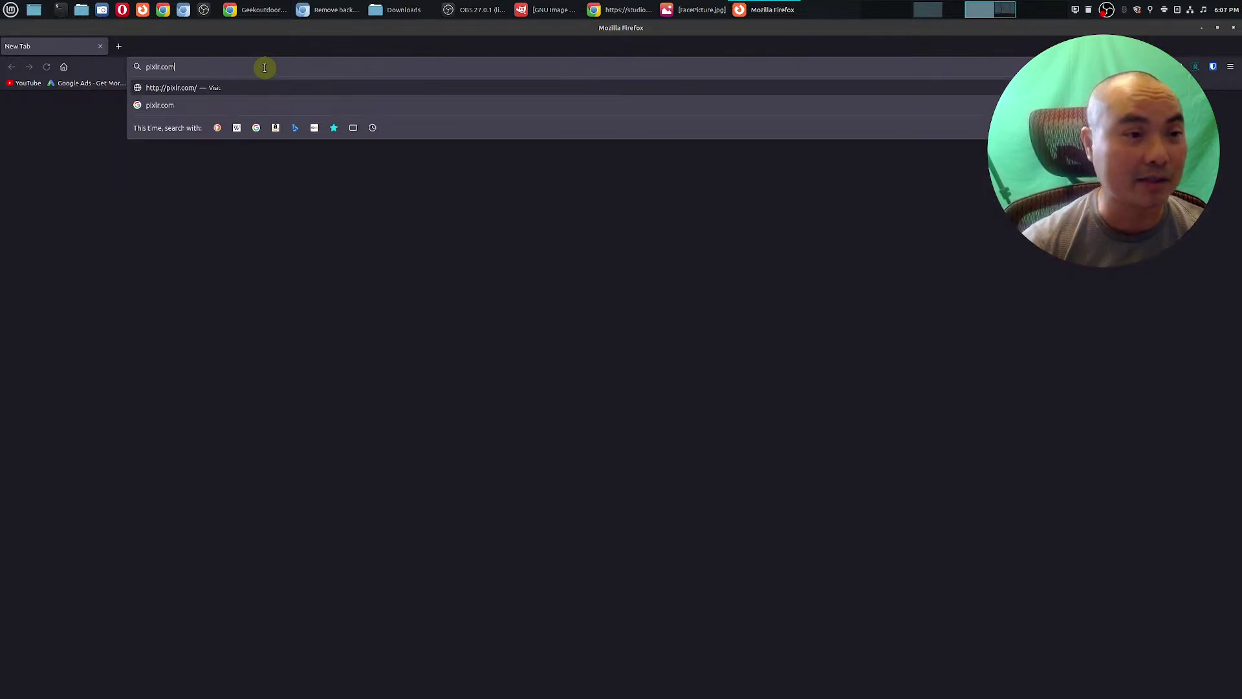
{"action": "key", "text": "Return"}
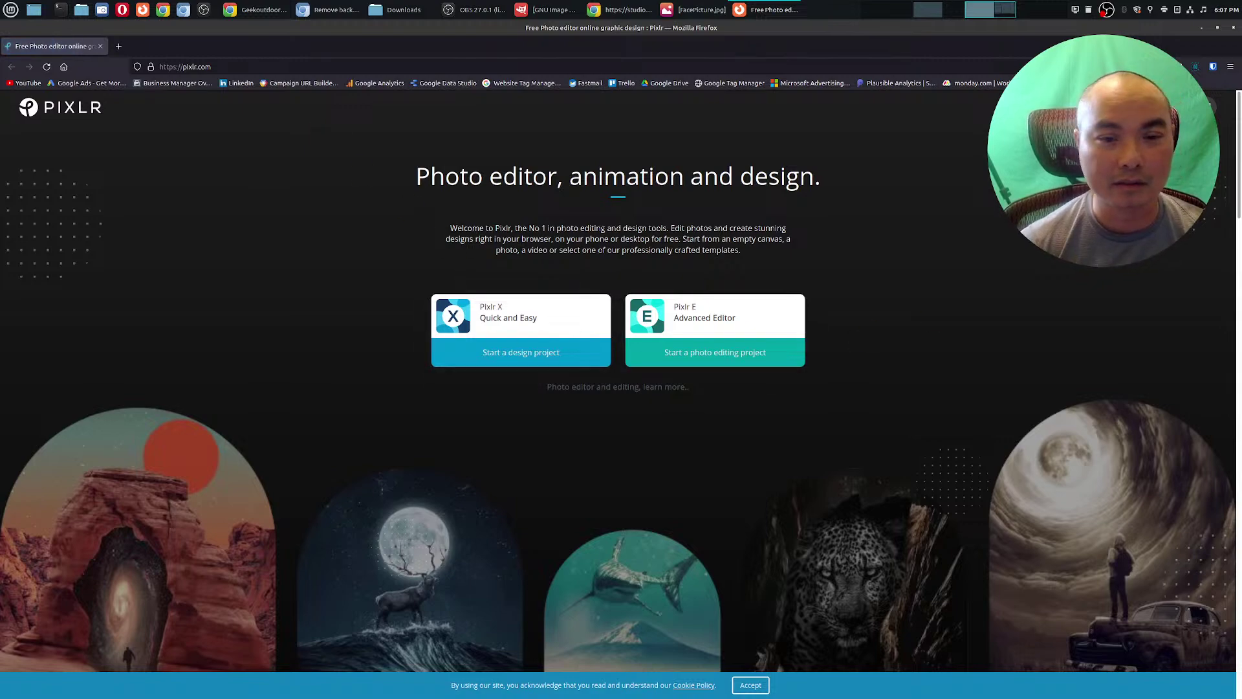
{"action": "scroll", "coordinate": [1230, 175], "scroll_direction": "down", "scroll_amount": 10}
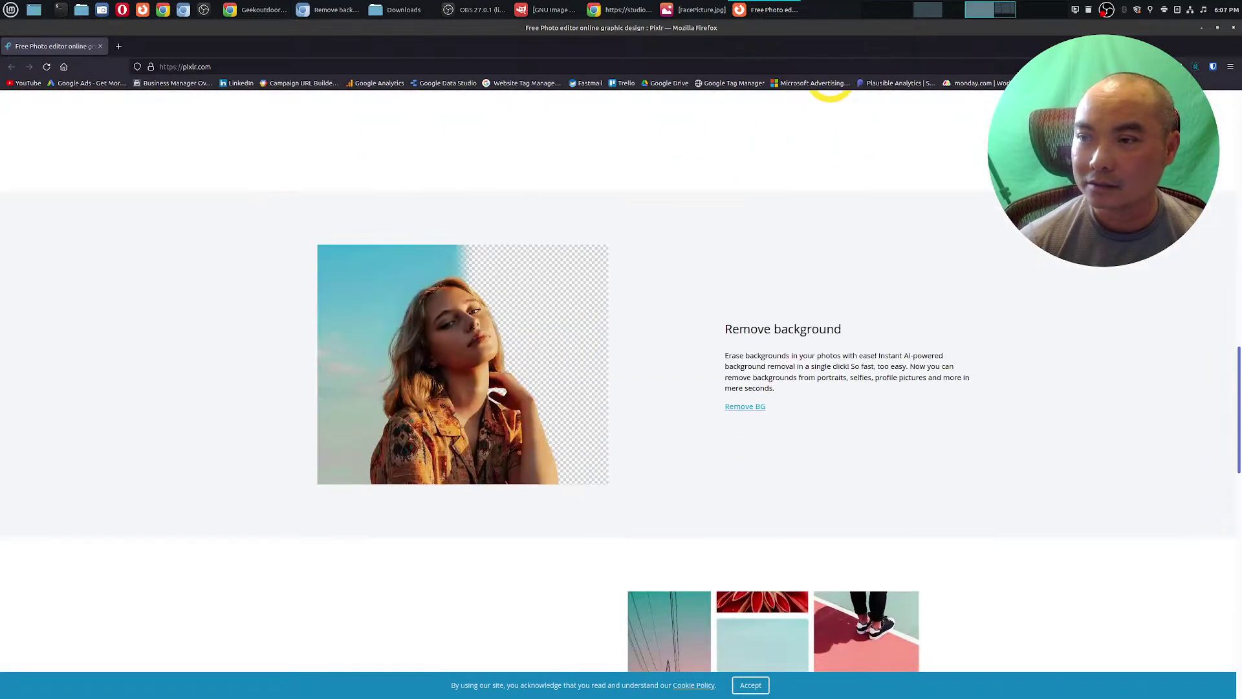
{"action": "left_click", "coordinate": [766, 392]}
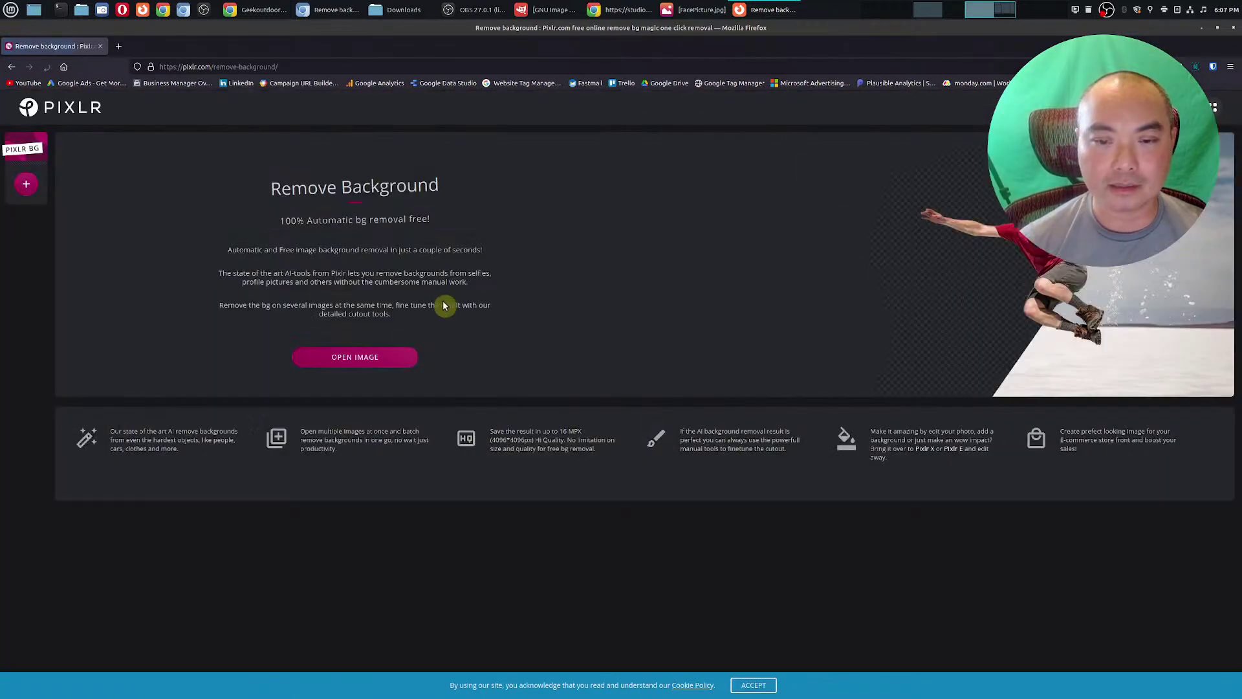
Remove the background of FacePicture.jpg from the Downloads folder with Pixlr's automatic background removal.
{"action": "left_click", "coordinate": [383, 359]}
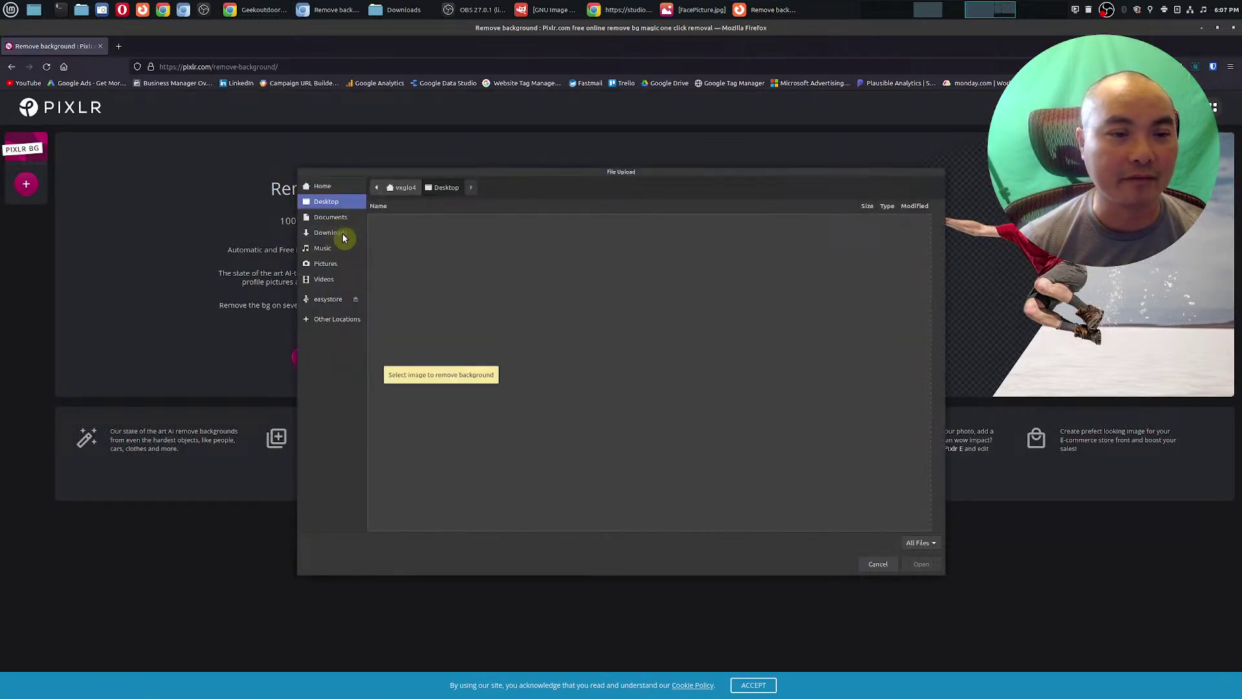
{"action": "left_click", "coordinate": [342, 233]}
{"action": "double_click", "coordinate": [421, 270]}
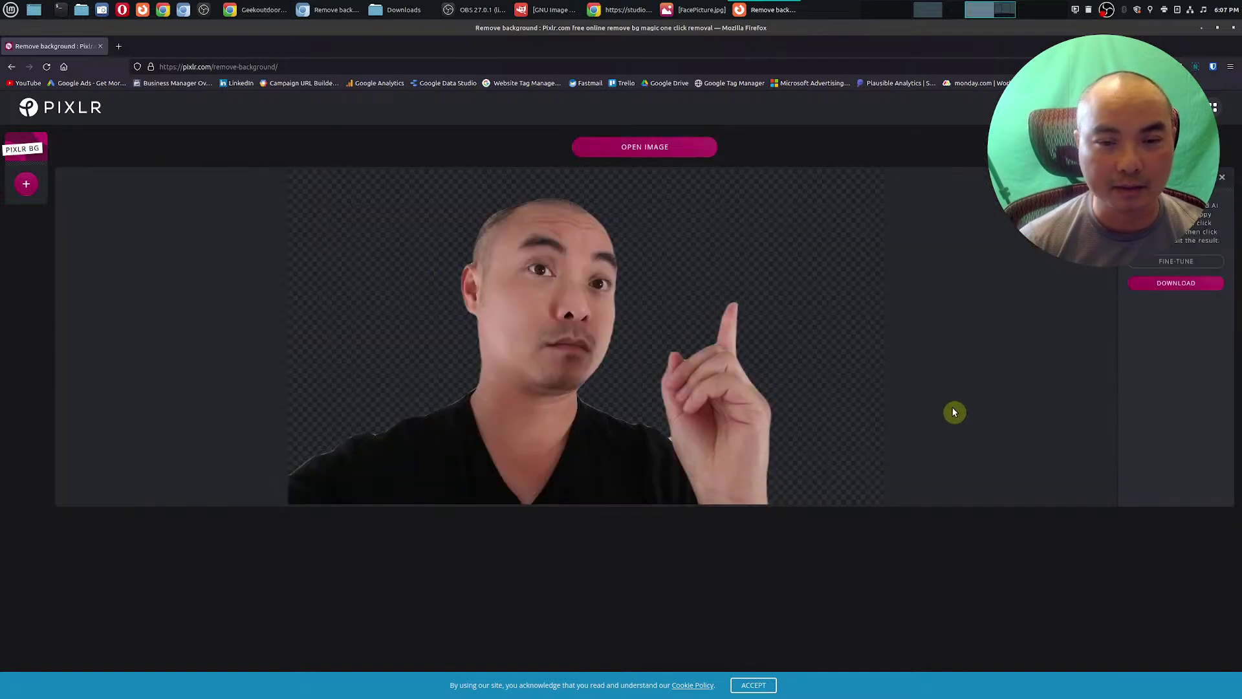
Look back at Canva and Pixlr in Chromium and at the empty GIMP window, minimizing both programs to return to Firefox.
{"action": "left_click", "coordinate": [346, 13]}
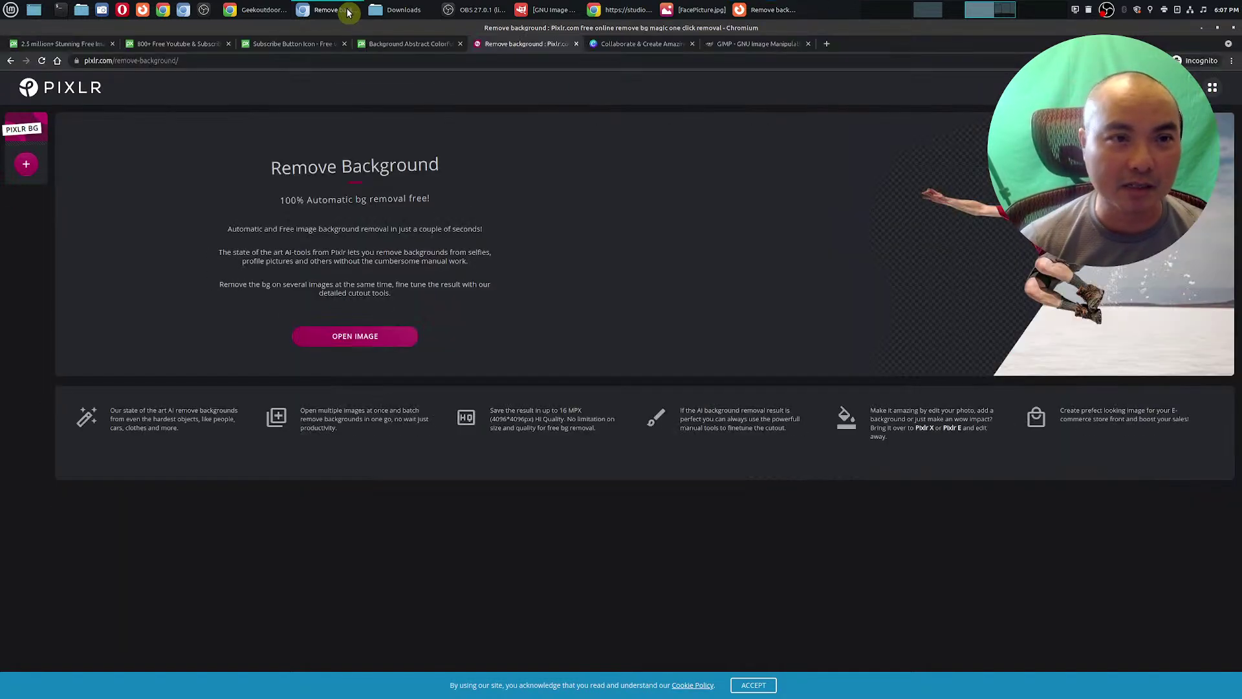
{"action": "left_click", "coordinate": [638, 43]}
{"action": "left_click", "coordinate": [517, 44]}
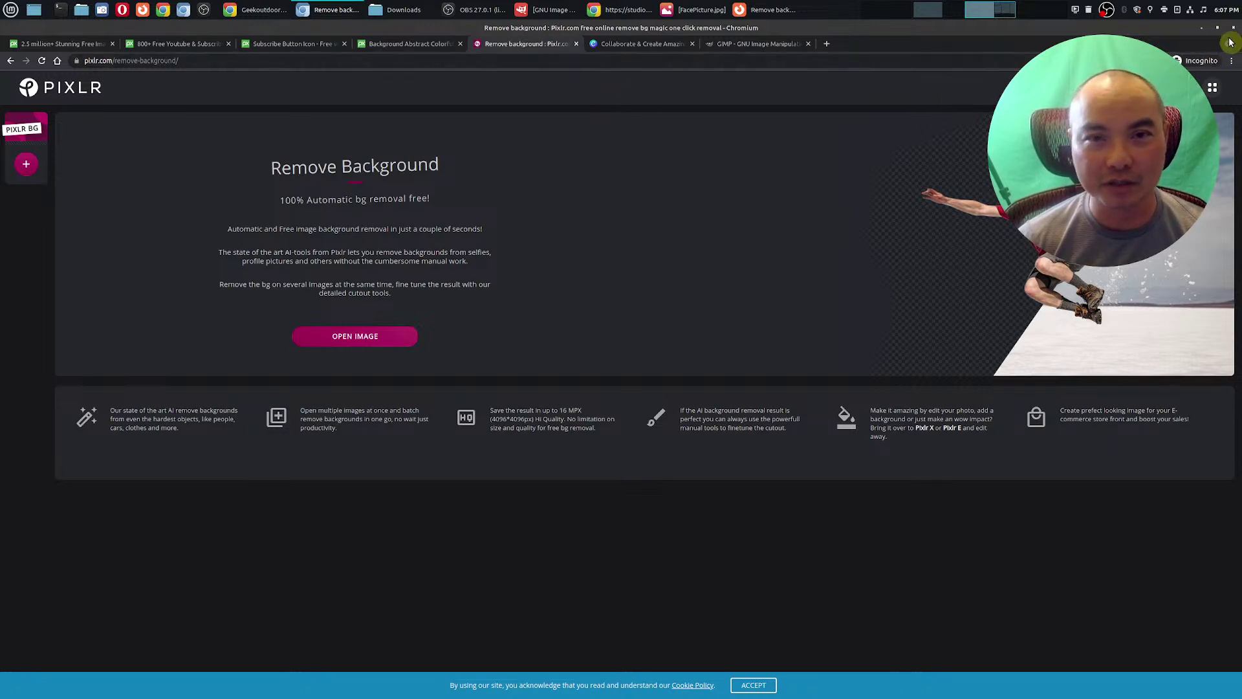
{"action": "left_click", "coordinate": [1201, 27]}
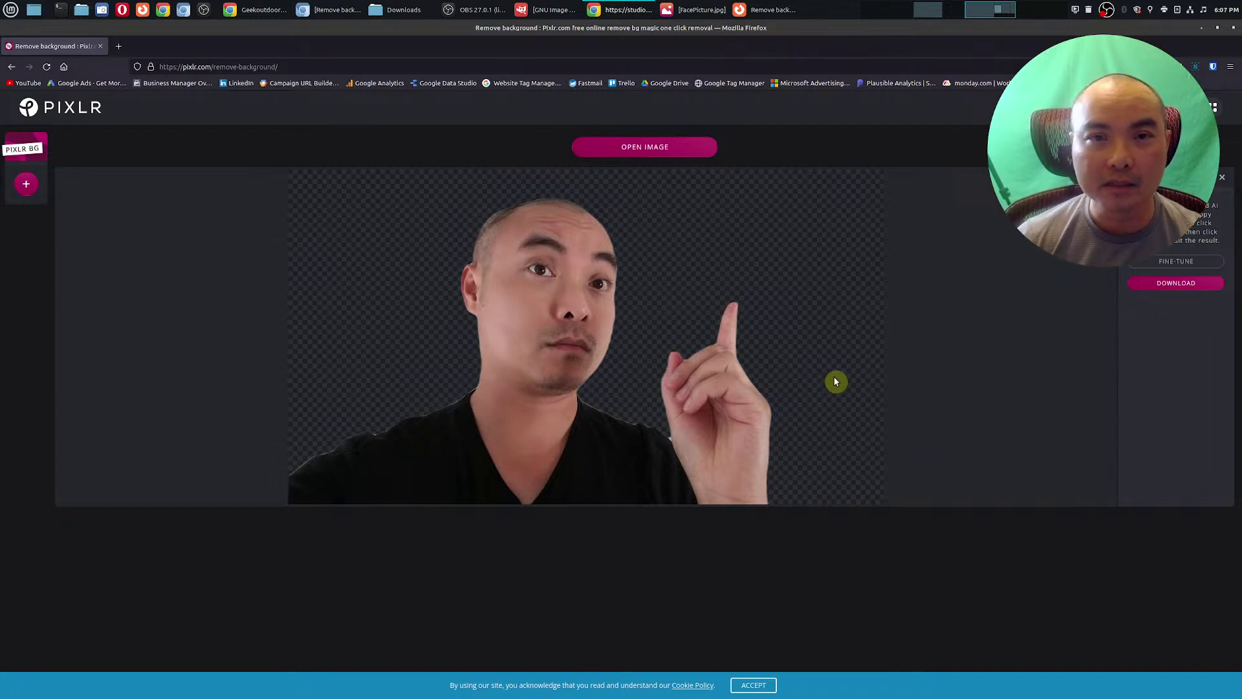
{"action": "left_click", "coordinate": [554, 8]}
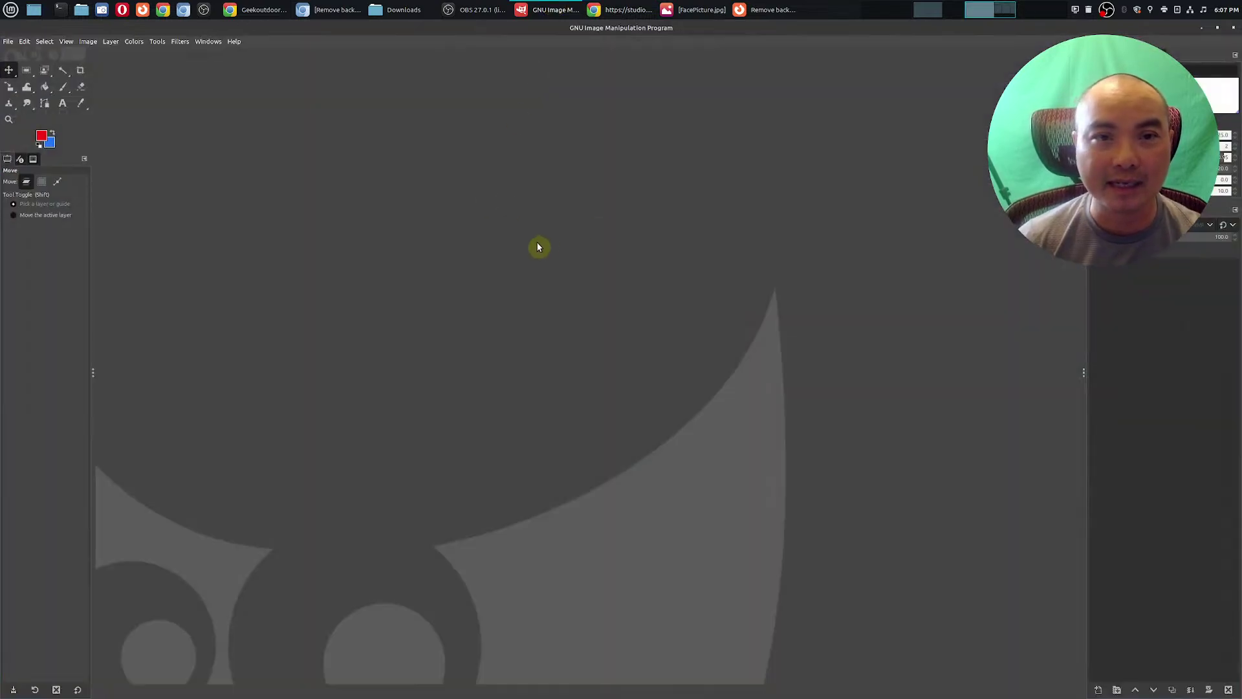
{"action": "left_click", "coordinate": [1202, 28]}
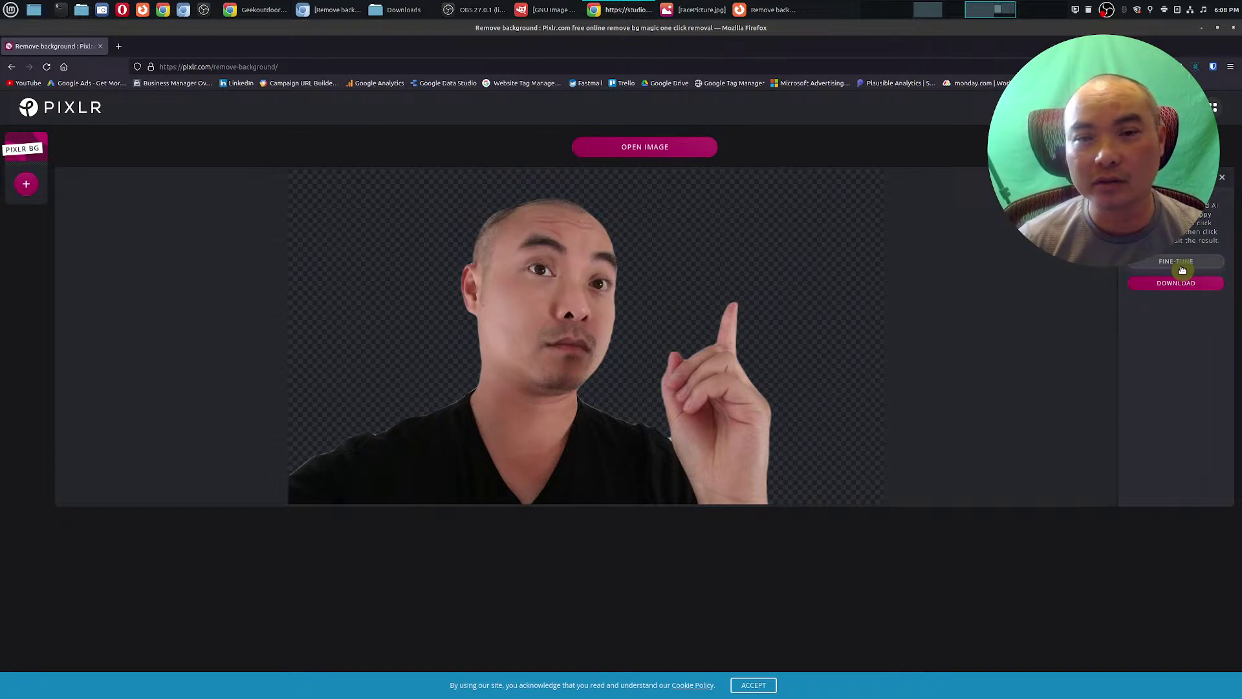
Download the cut-out image as pixlr-bg-result.png and bring up the Downloads folder.
{"action": "left_click", "coordinate": [1191, 284]}
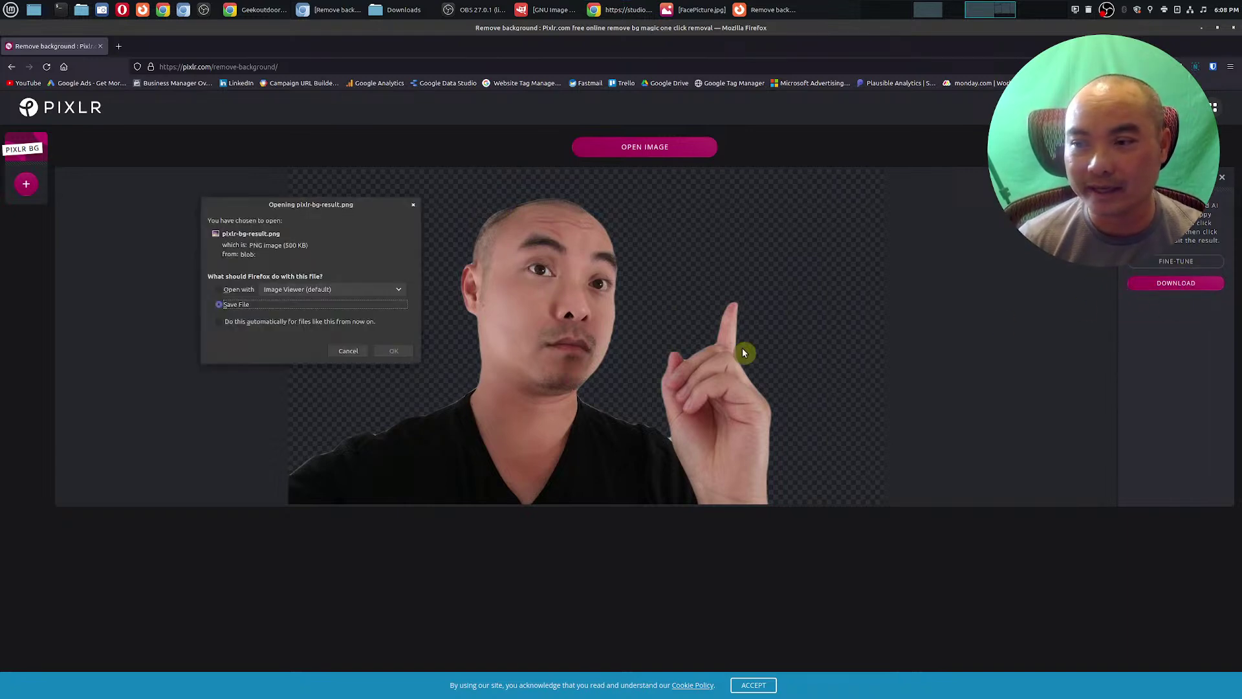
{"action": "left_click", "coordinate": [394, 352]}
{"action": "left_click", "coordinate": [404, 10]}
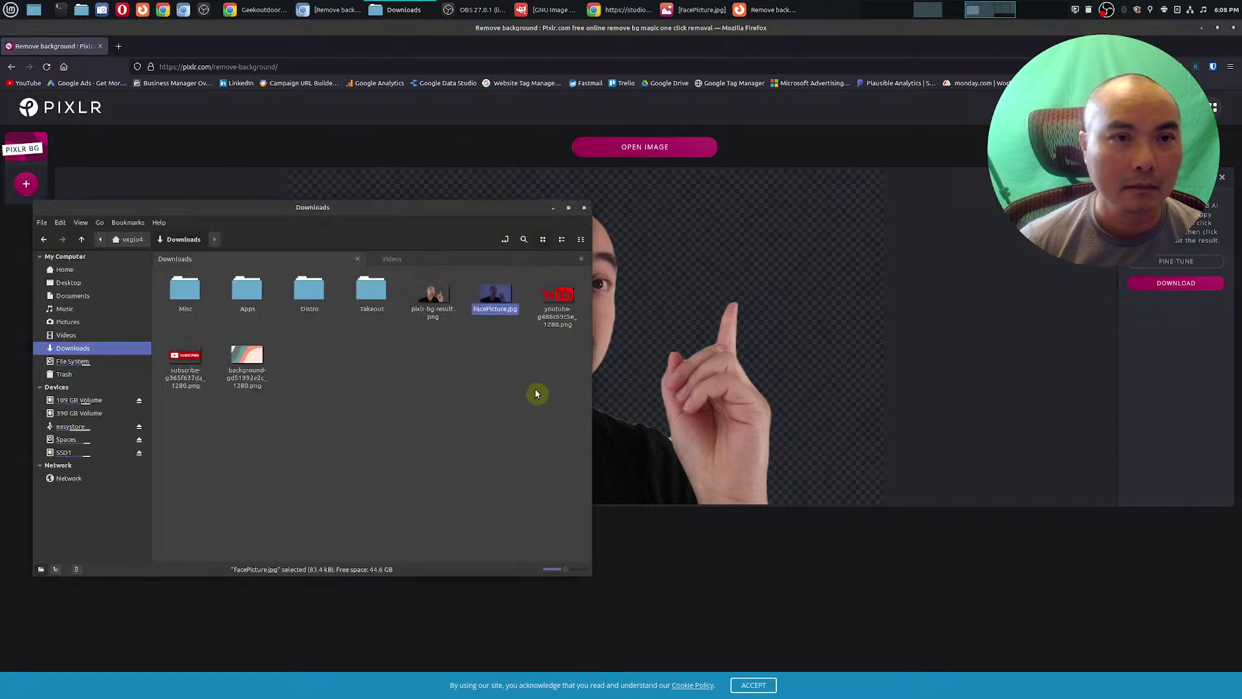
View pixlr-bg-result.png from the Downloads folder in the image viewer and close the viewer.
{"action": "left_click", "coordinate": [468, 366]}
{"action": "left_click", "coordinate": [435, 298]}
{"action": "double_click", "coordinate": [434, 299]}
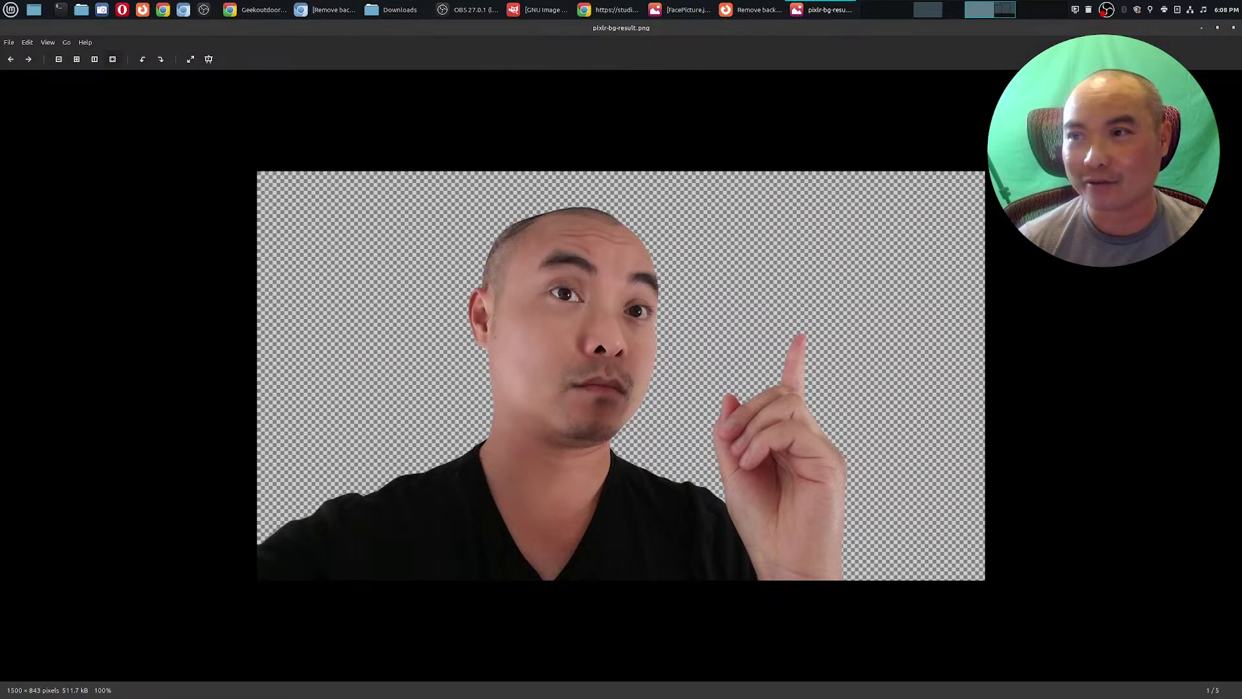
{"action": "left_click", "coordinate": [1234, 30]}
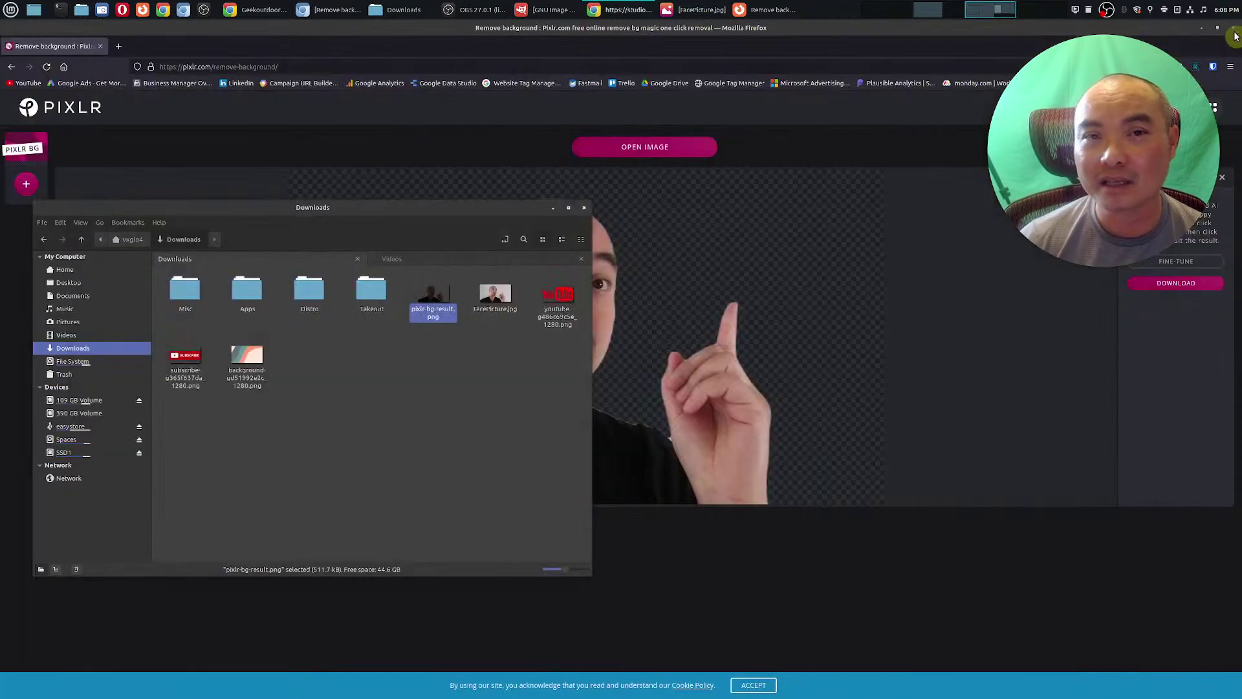
Minimize the Firefox window and the Downloads folder window to clear the desktop.
{"action": "left_click", "coordinate": [1216, 28]}
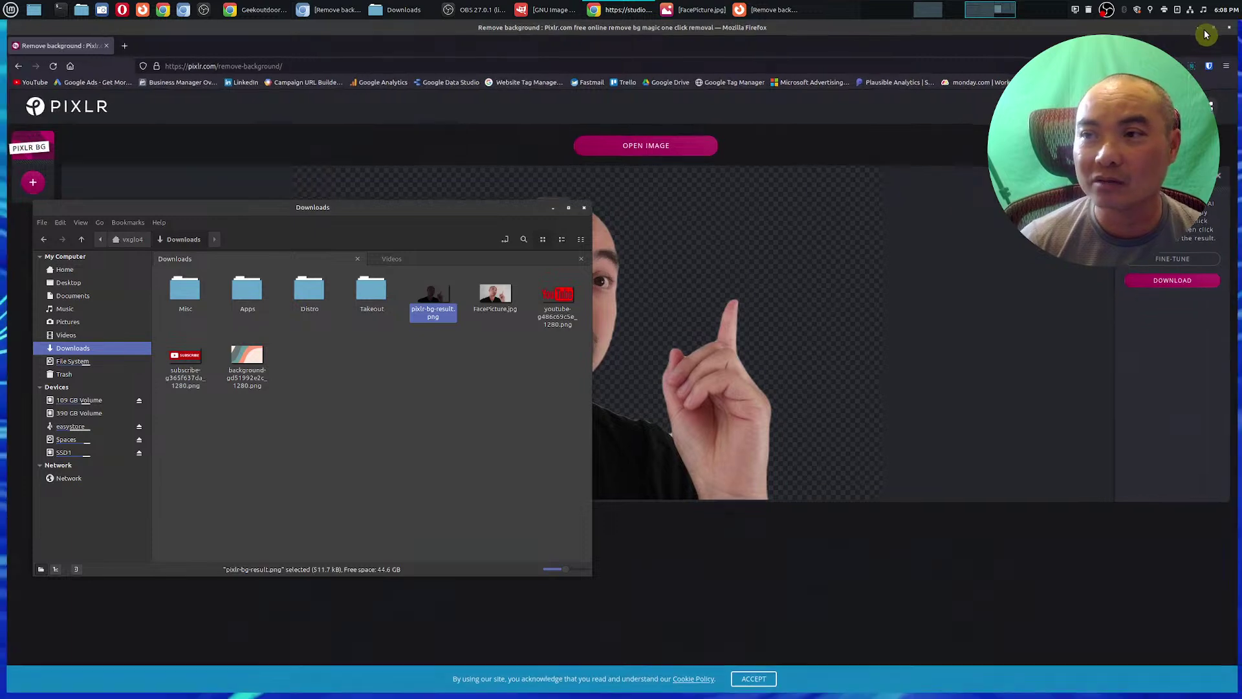
{"action": "left_click", "coordinate": [498, 425]}
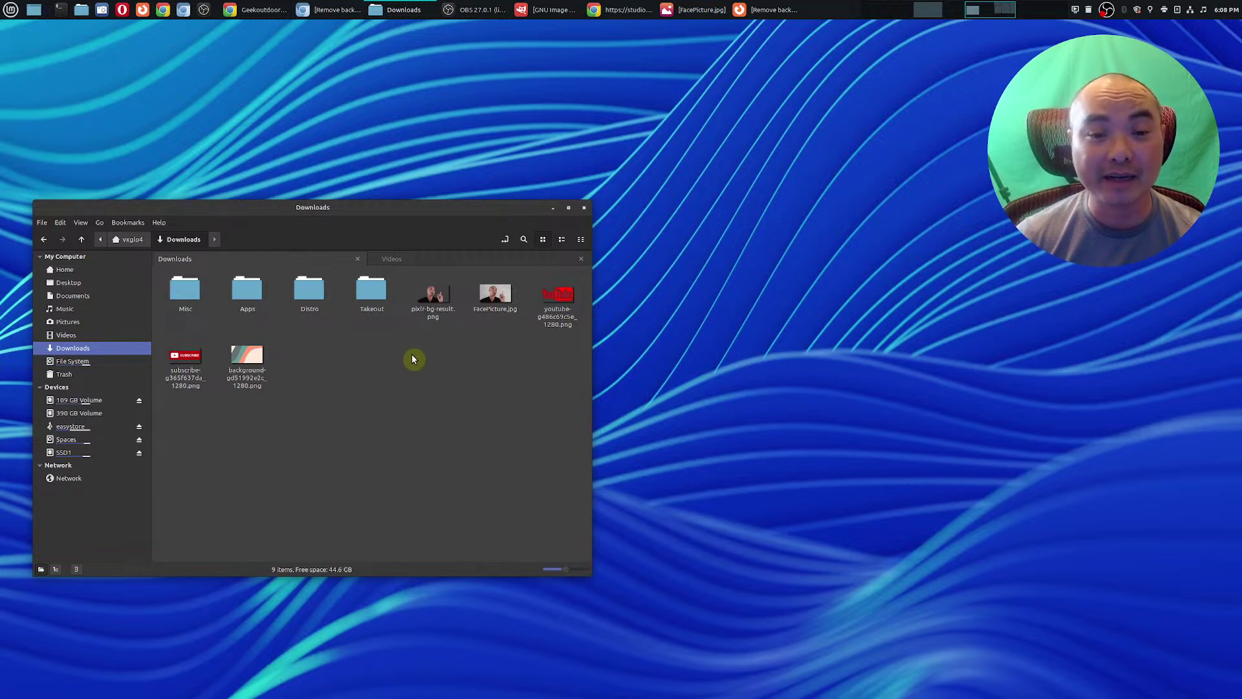
{"action": "left_click", "coordinate": [552, 209]}
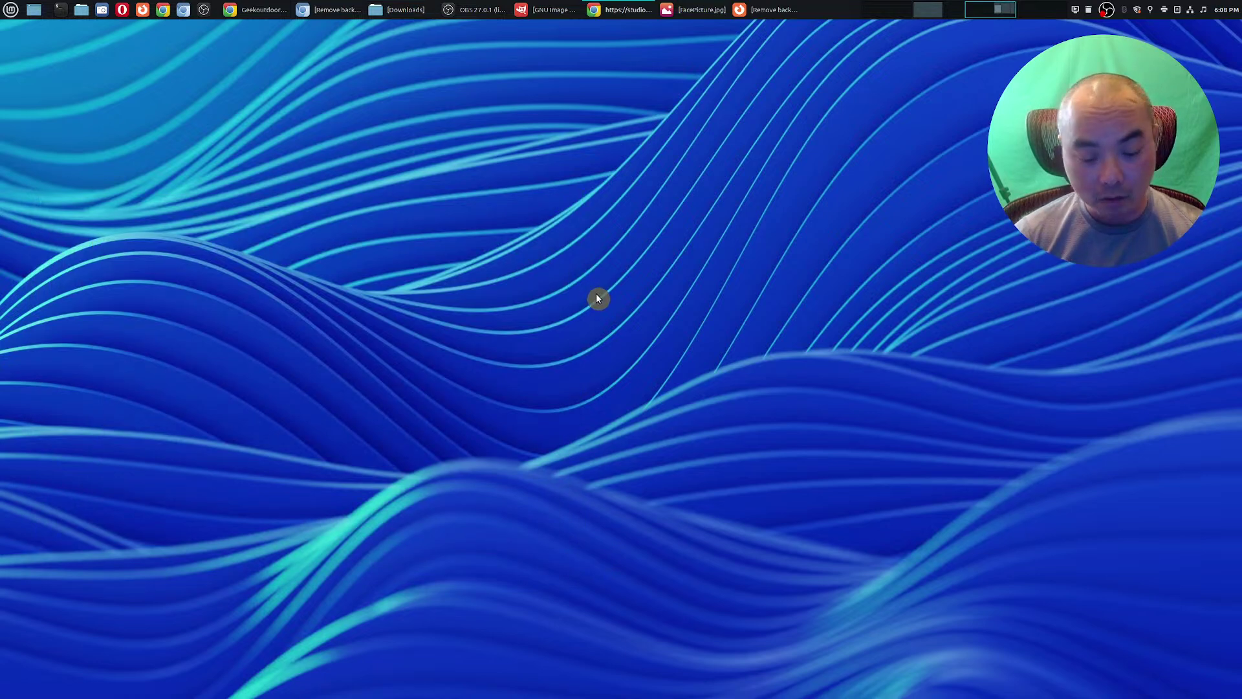
Switch to GIMP and turn its fullscreen view on and off again.
{"action": "left_click", "coordinate": [548, 10]}
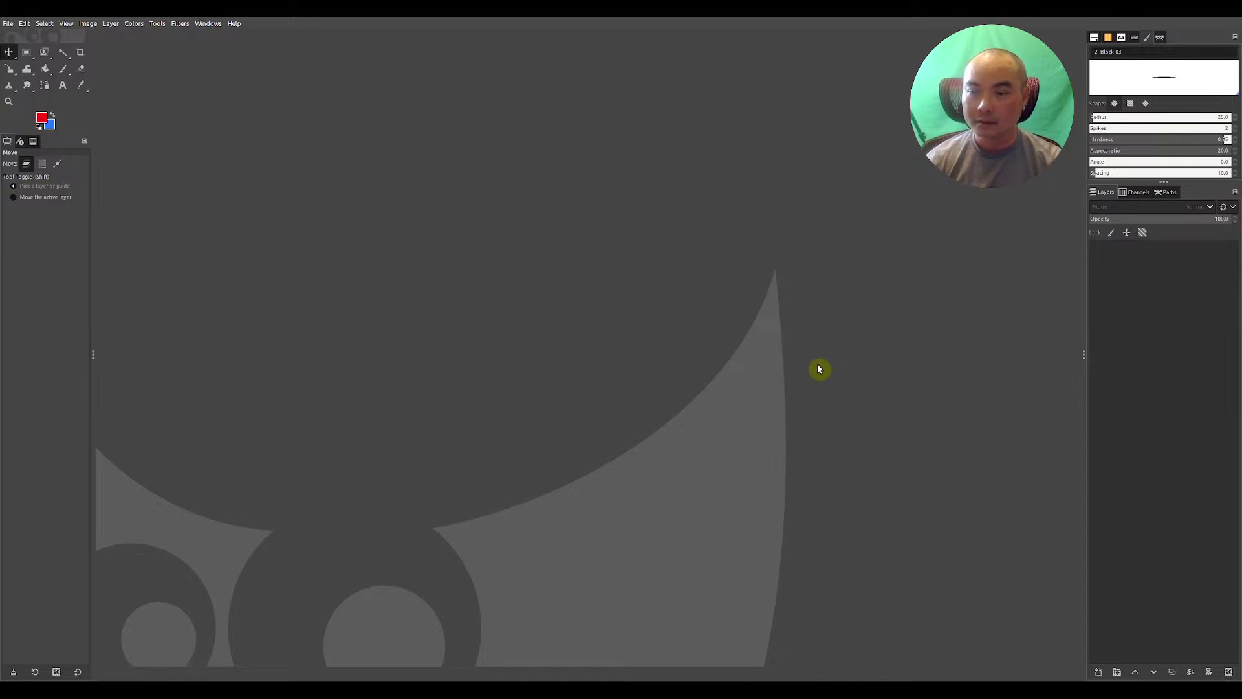
{"action": "key", "text": "F11"}
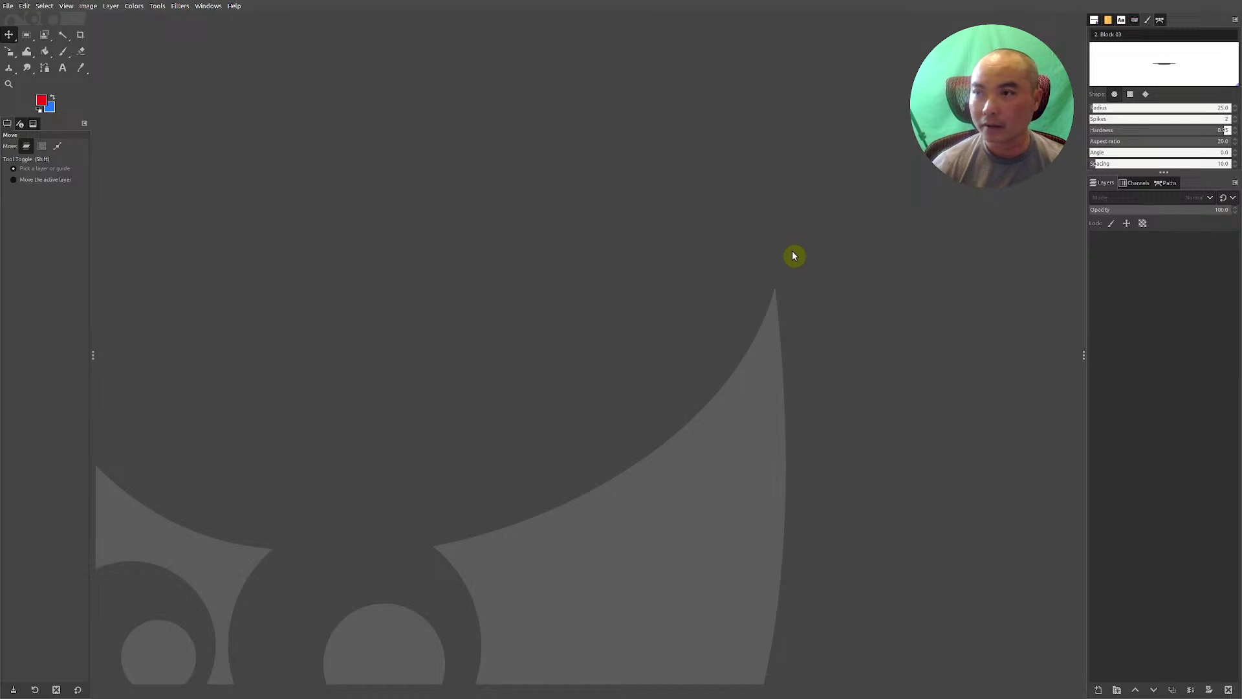
{"action": "key", "text": "F11"}
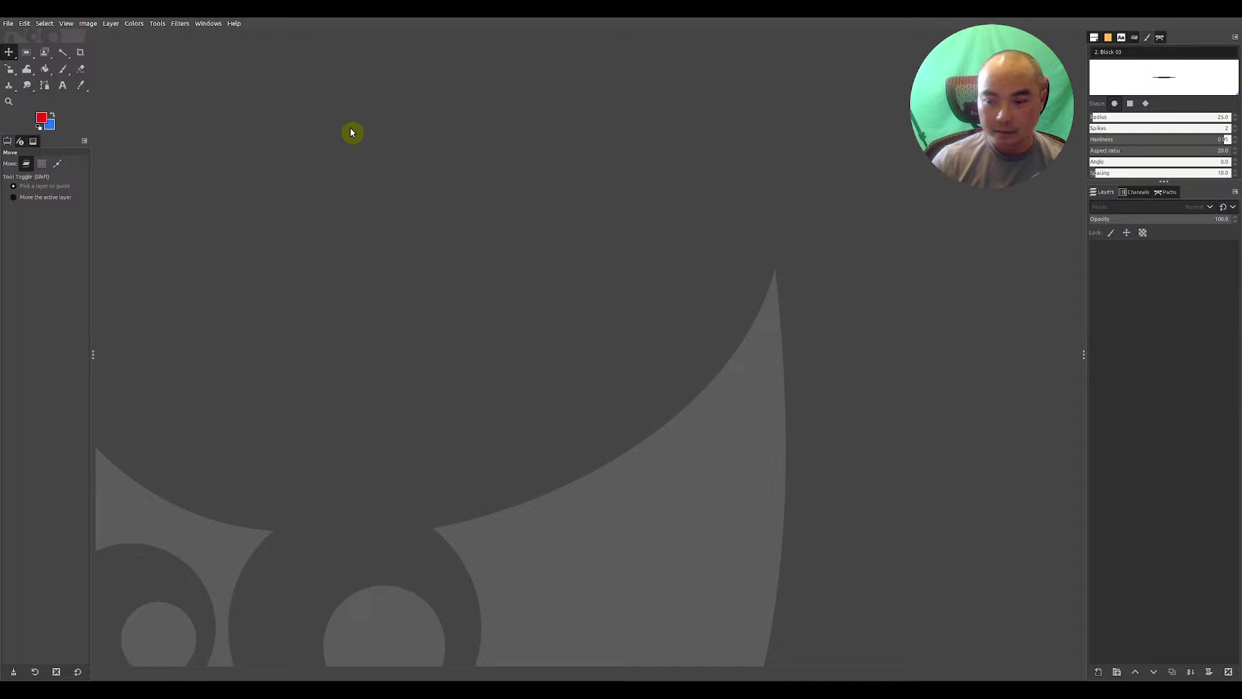
Create a new landscape image filled with the blue background colour.
{"action": "left_click", "coordinate": [21, 40]}
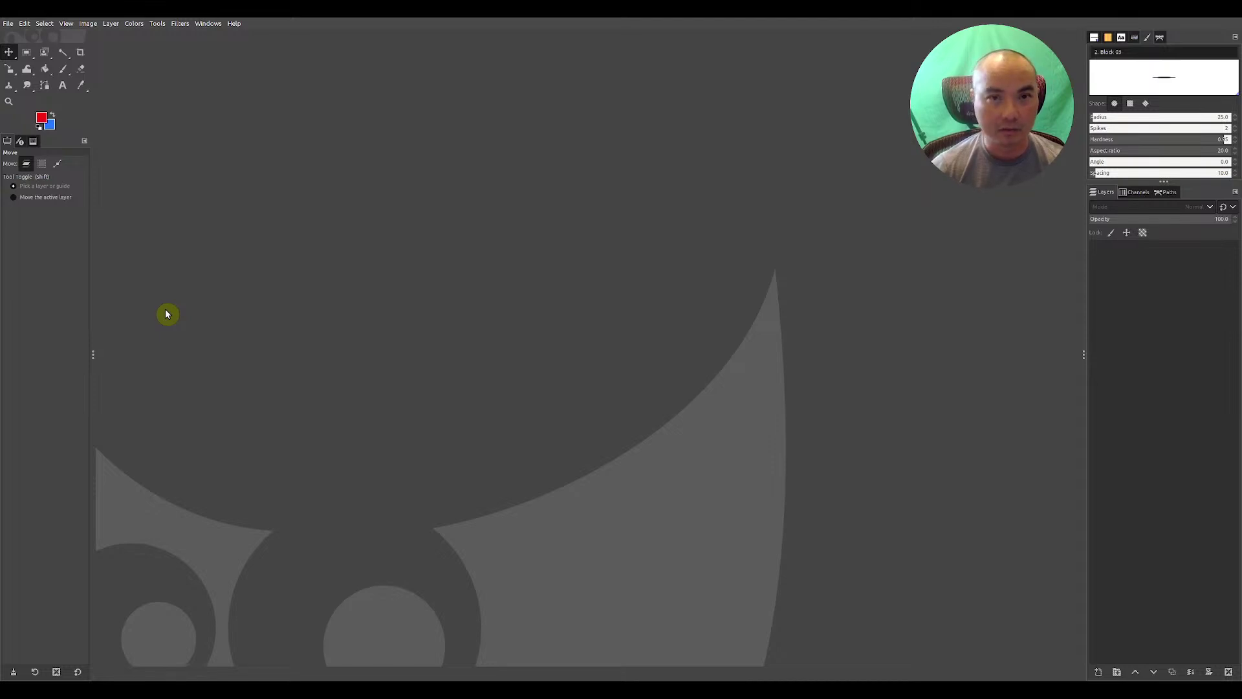
{"action": "key", "text": "ctrl+n"}
{"action": "key", "text": "Return"}
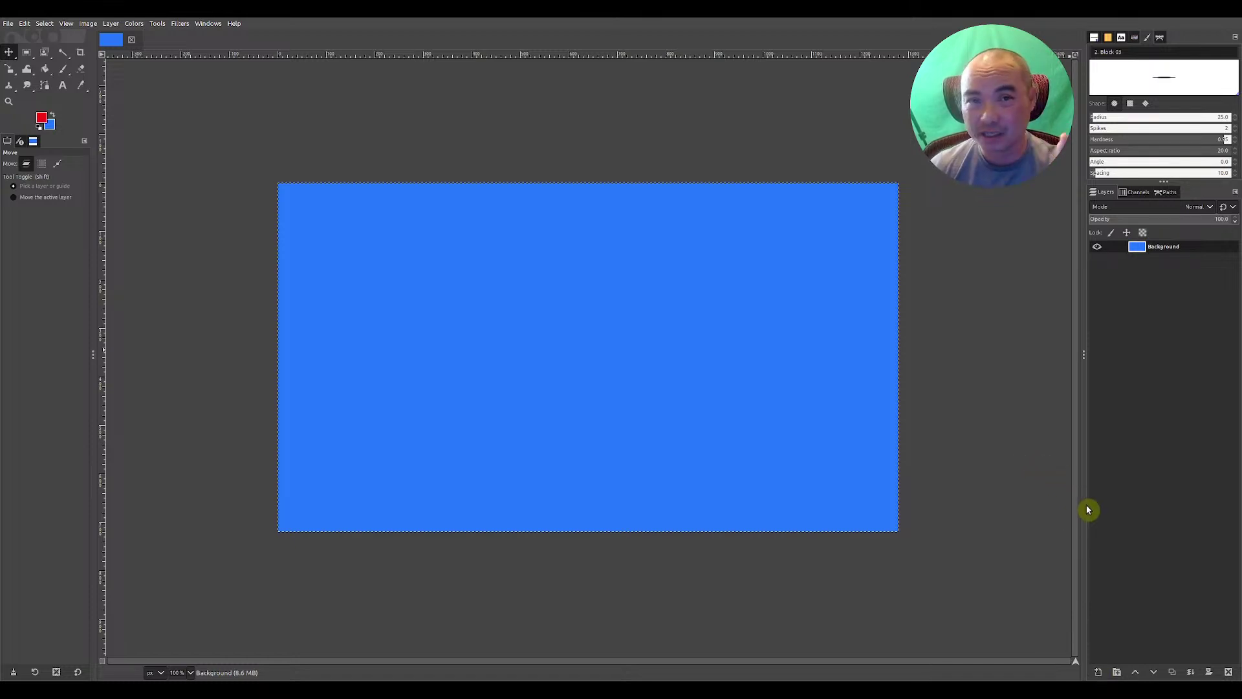
Add a transparent layer named Rectangle4 and delete the blue Background layer.
{"action": "left_click", "coordinate": [1208, 672]}
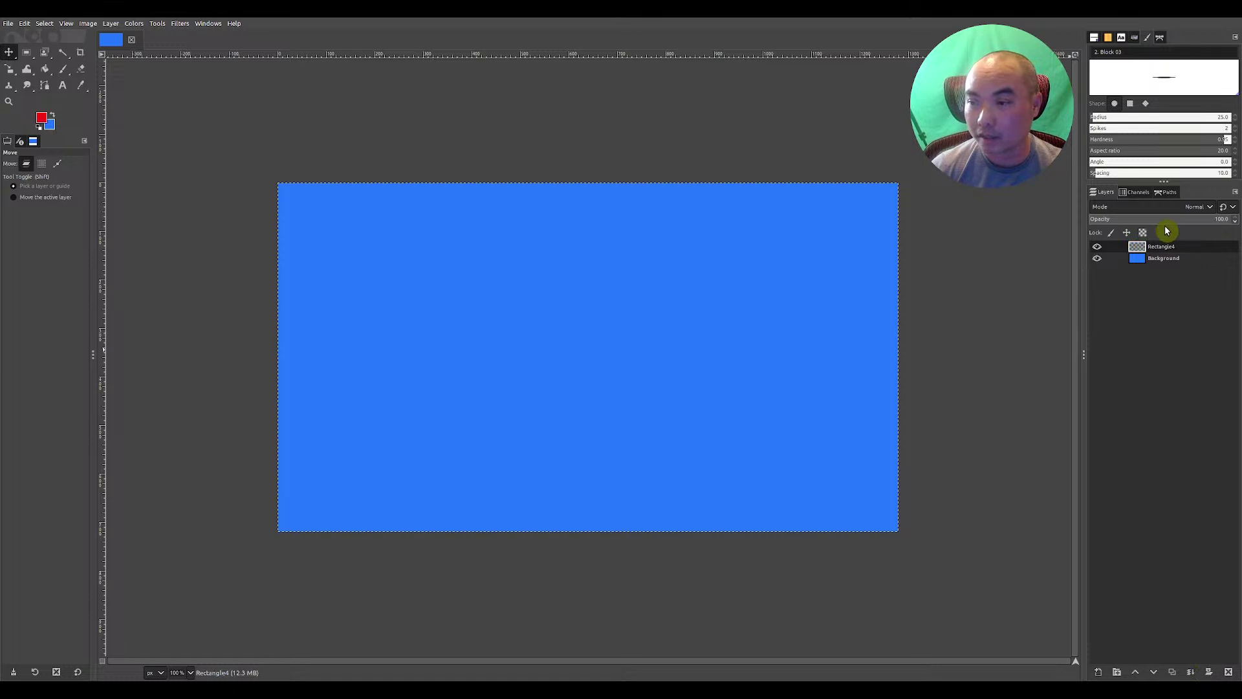
{"action": "left_click", "coordinate": [1168, 262]}
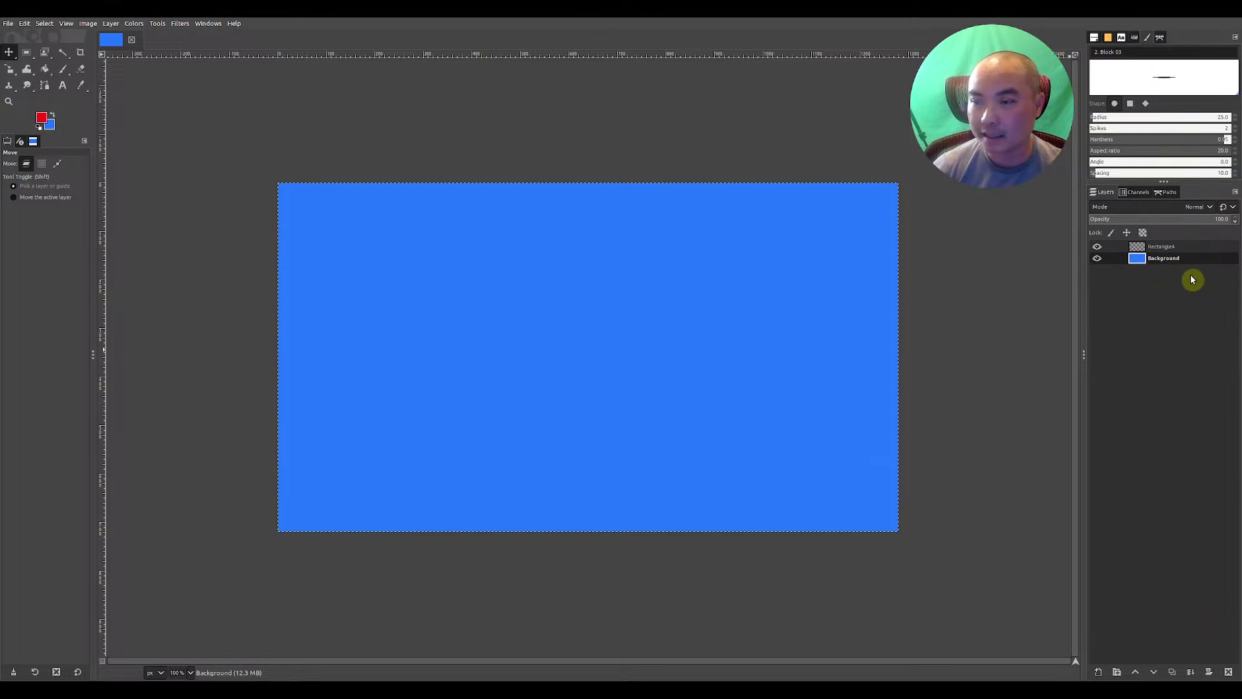
{"action": "left_click", "coordinate": [1229, 672]}
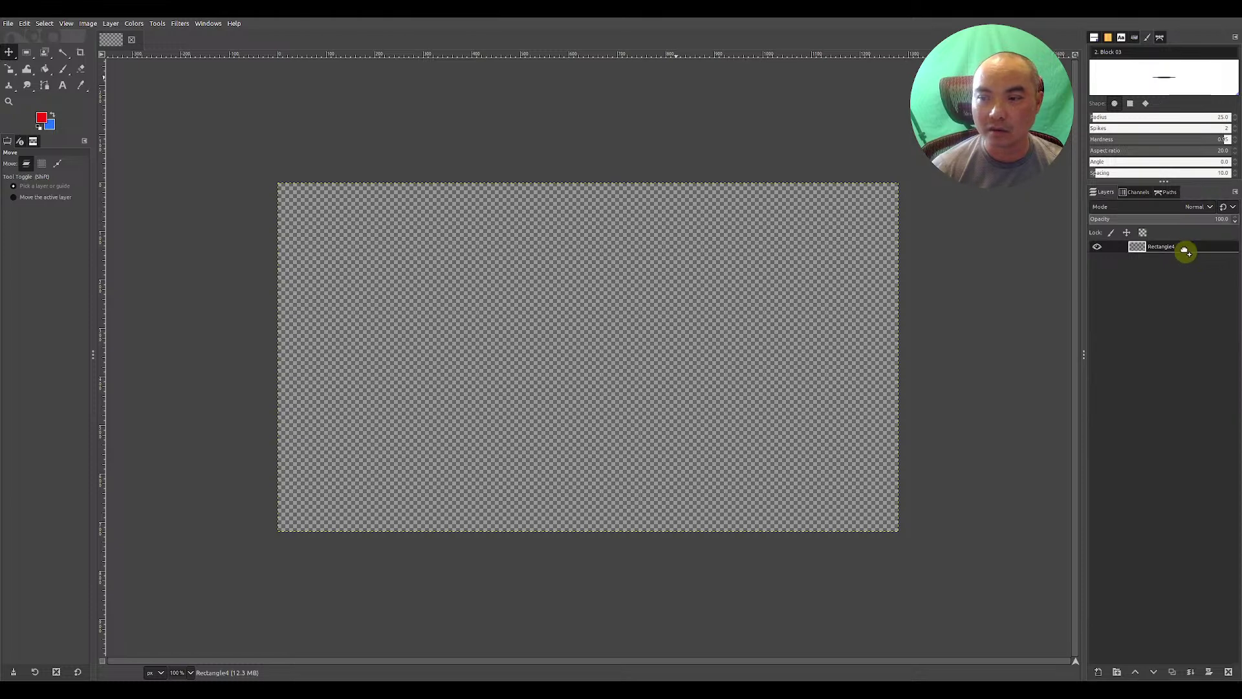
Add the striped background, the pixlr-bg-result.png cut-out, the YouTube logo and the Subscribe button images as separate layers above Rectangle4.
{"action": "left_click_drag", "start_coordinate": [1185, 251], "coordinate": [1183, 248]}
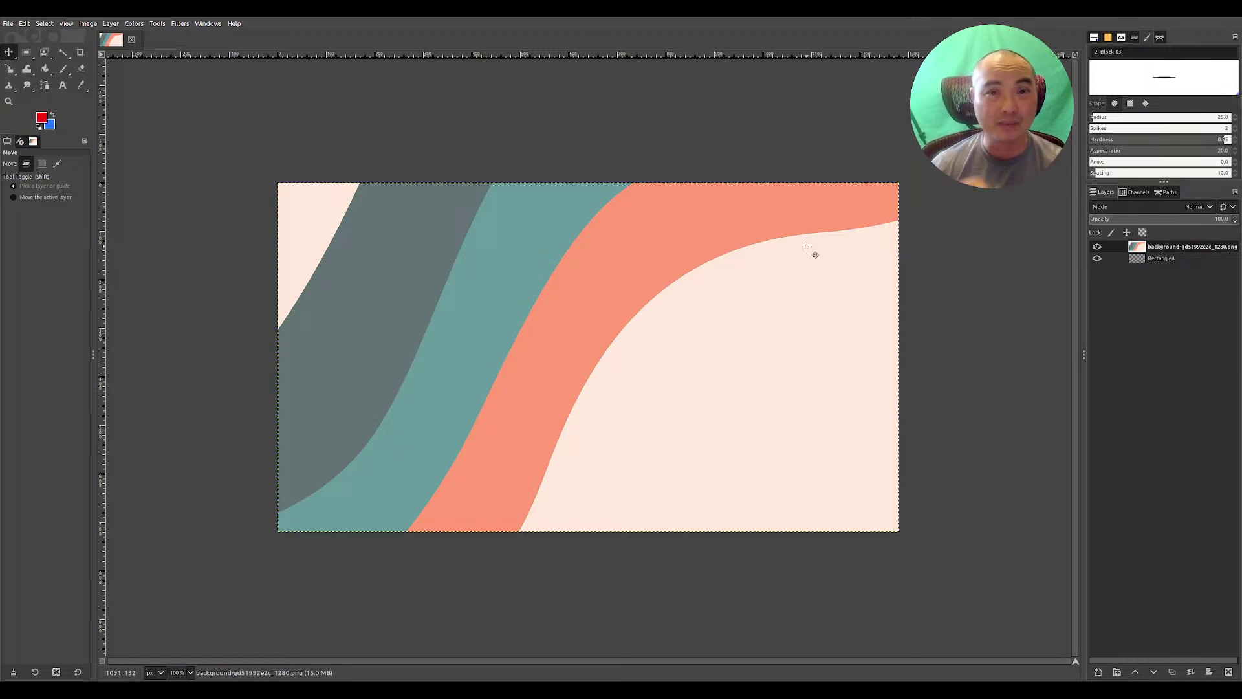
{"action": "left_click", "coordinate": [487, 254]}
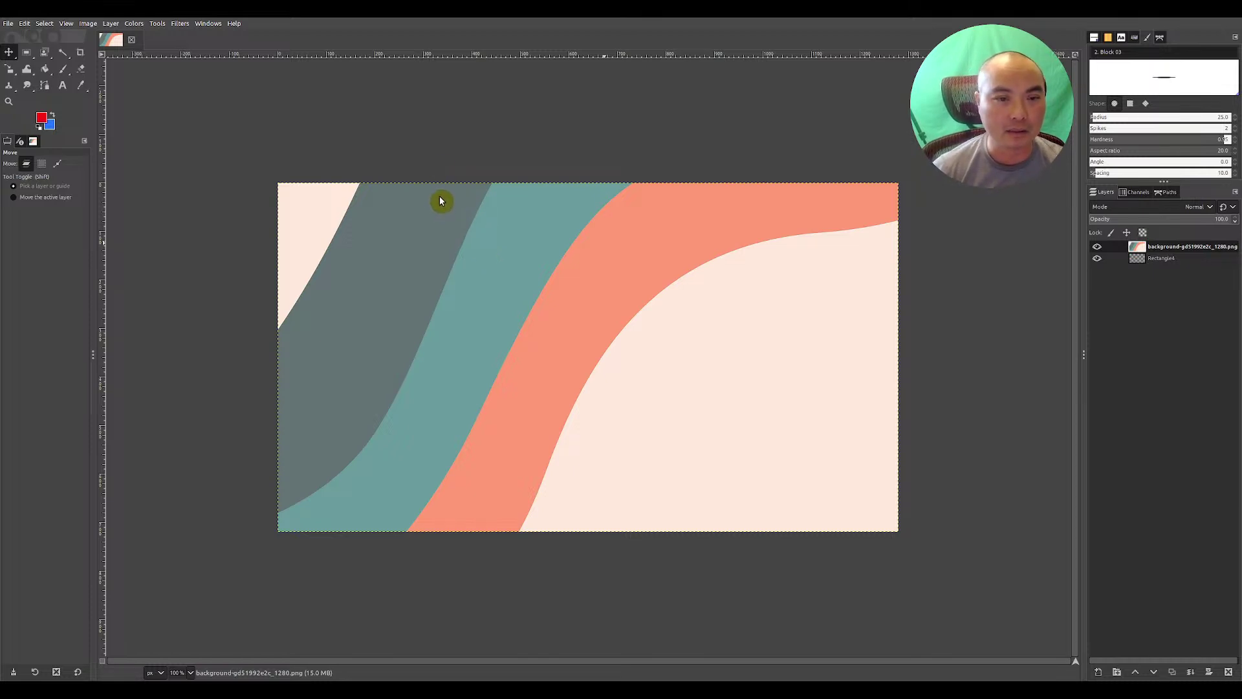
{"action": "left_click_drag", "start_coordinate": [1182, 255], "coordinate": [1176, 246]}
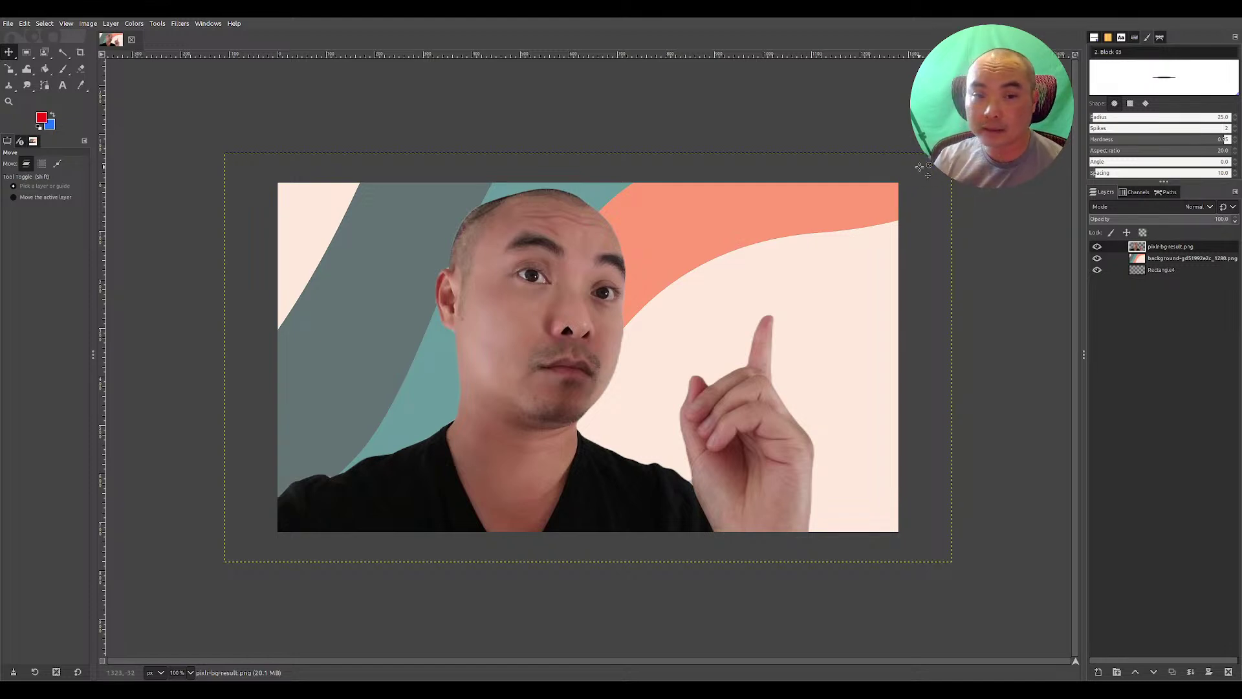
{"action": "left_click_drag", "start_coordinate": [1171, 254], "coordinate": [1173, 246]}
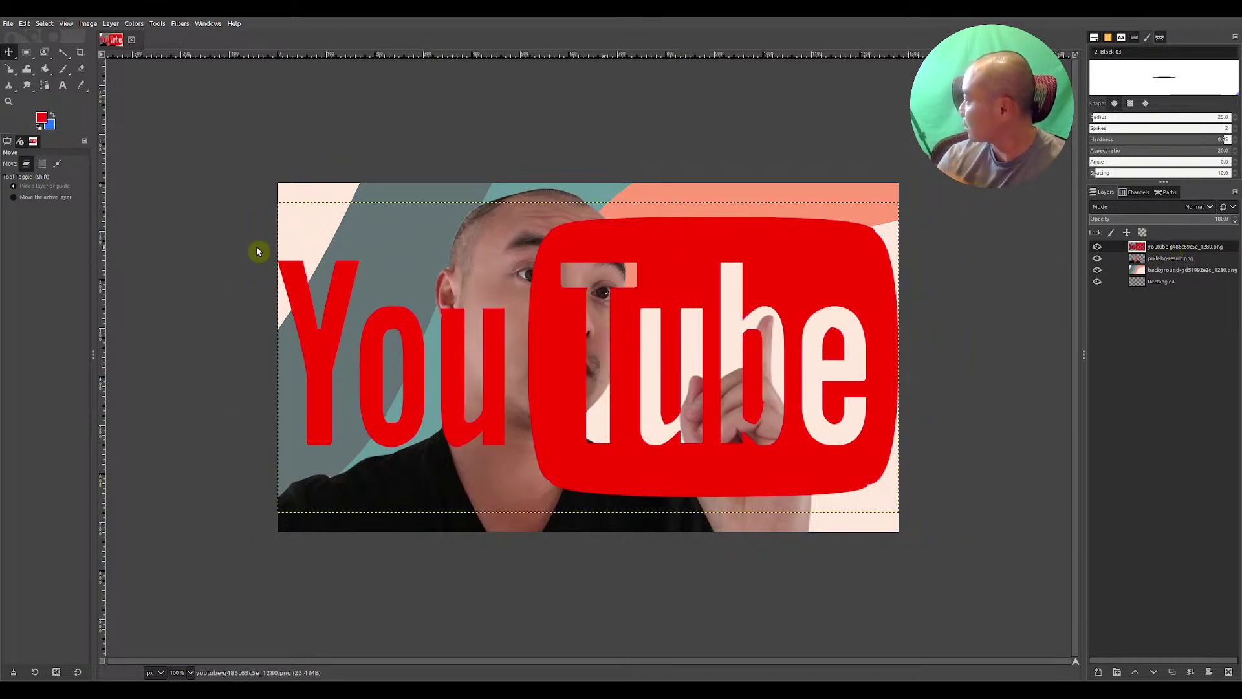
{"action": "left_click_drag", "start_coordinate": [572, 278], "coordinate": [1179, 258]}
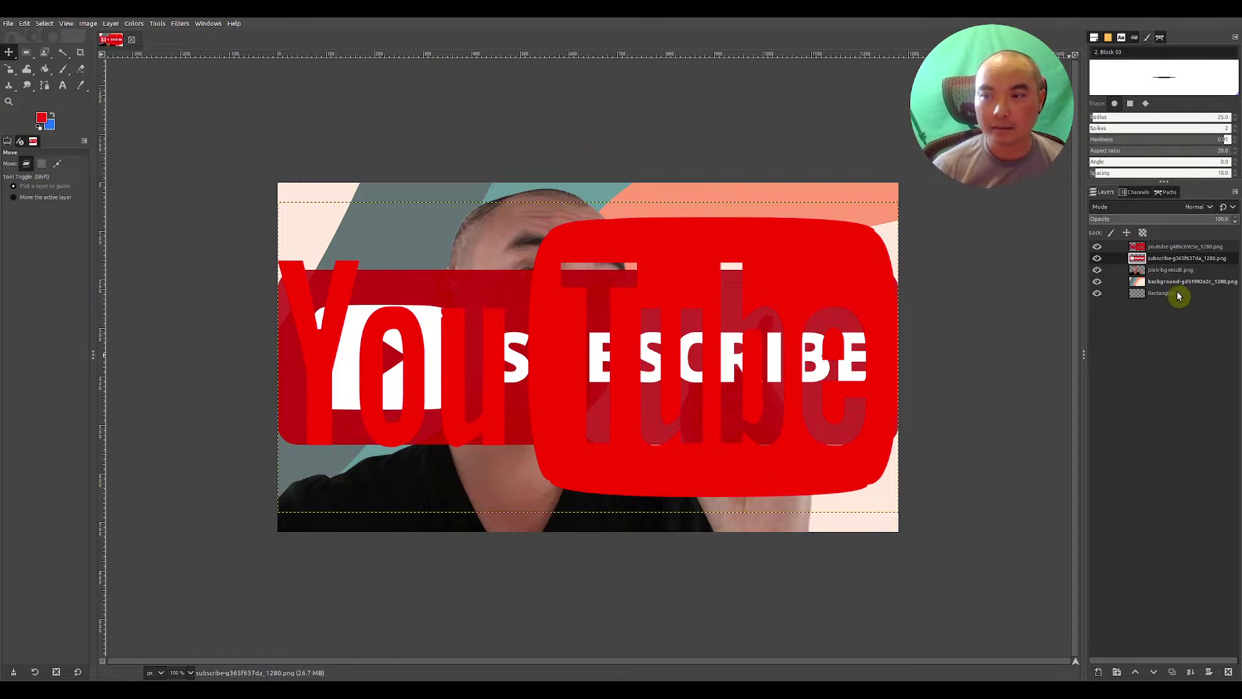
Go through the striped background, face cut-out and Rectangle4 layers to examine their stacking order.
{"action": "left_click", "coordinate": [1164, 284]}
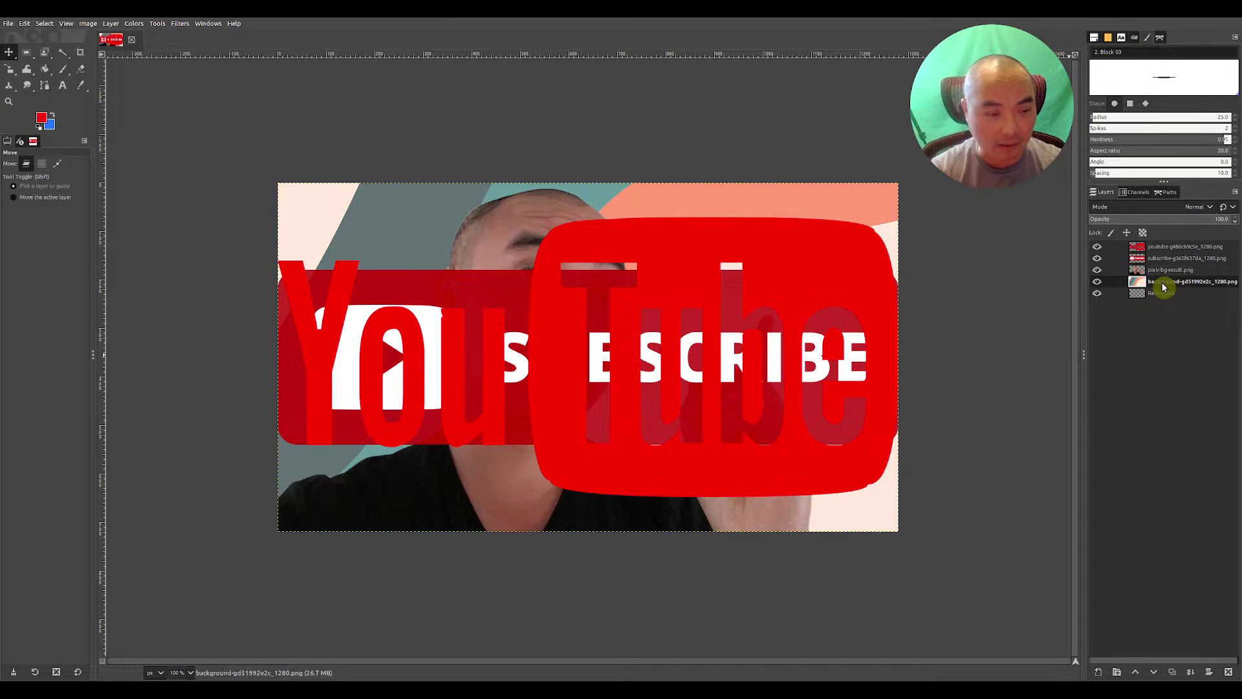
{"action": "left_click", "coordinate": [1167, 272]}
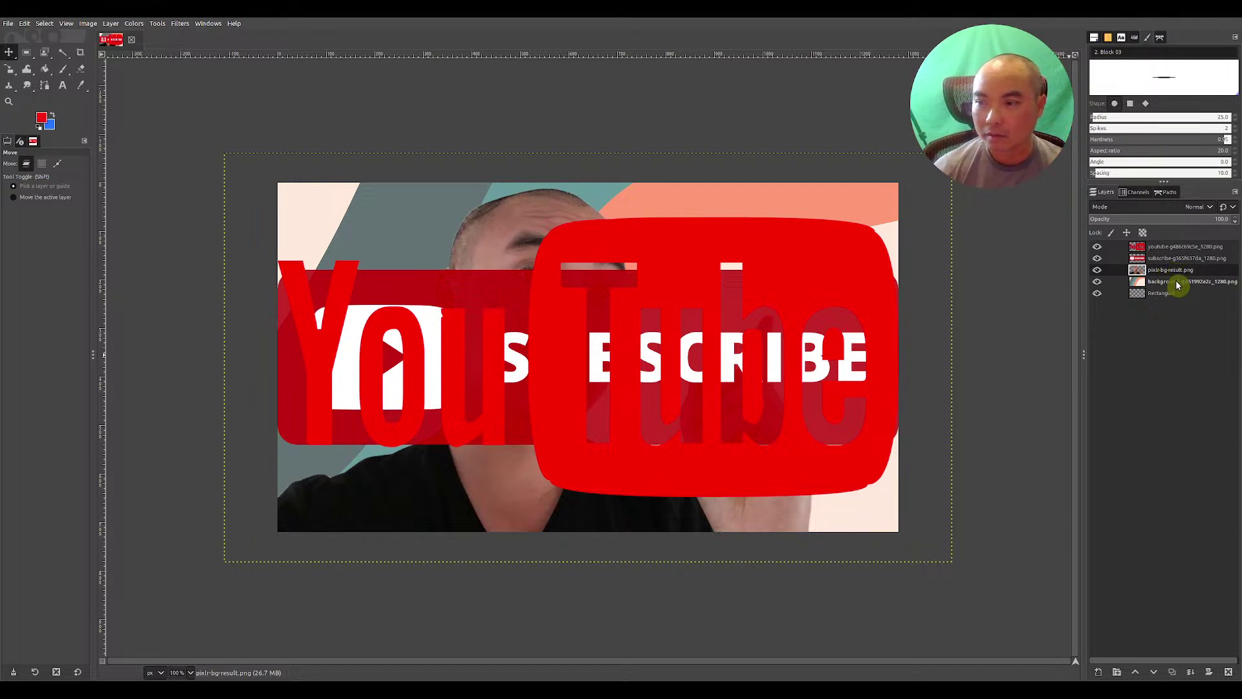
{"action": "left_click", "coordinate": [1175, 284]}
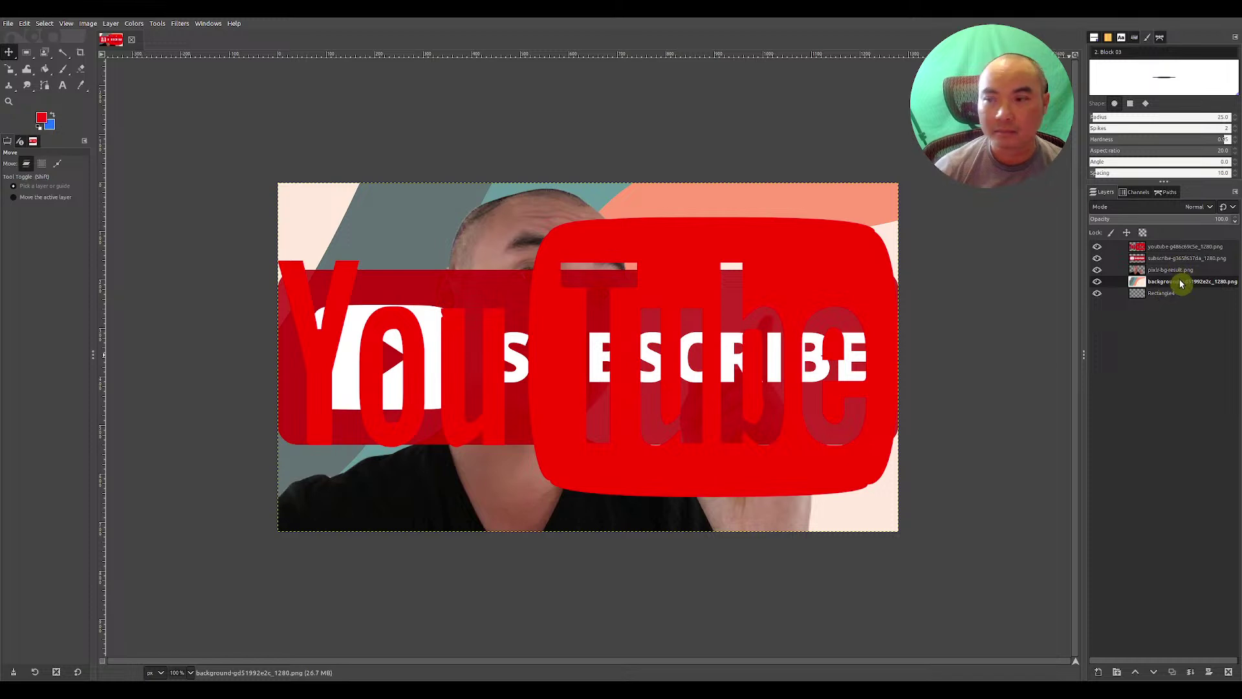
{"action": "left_click", "coordinate": [1179, 293]}
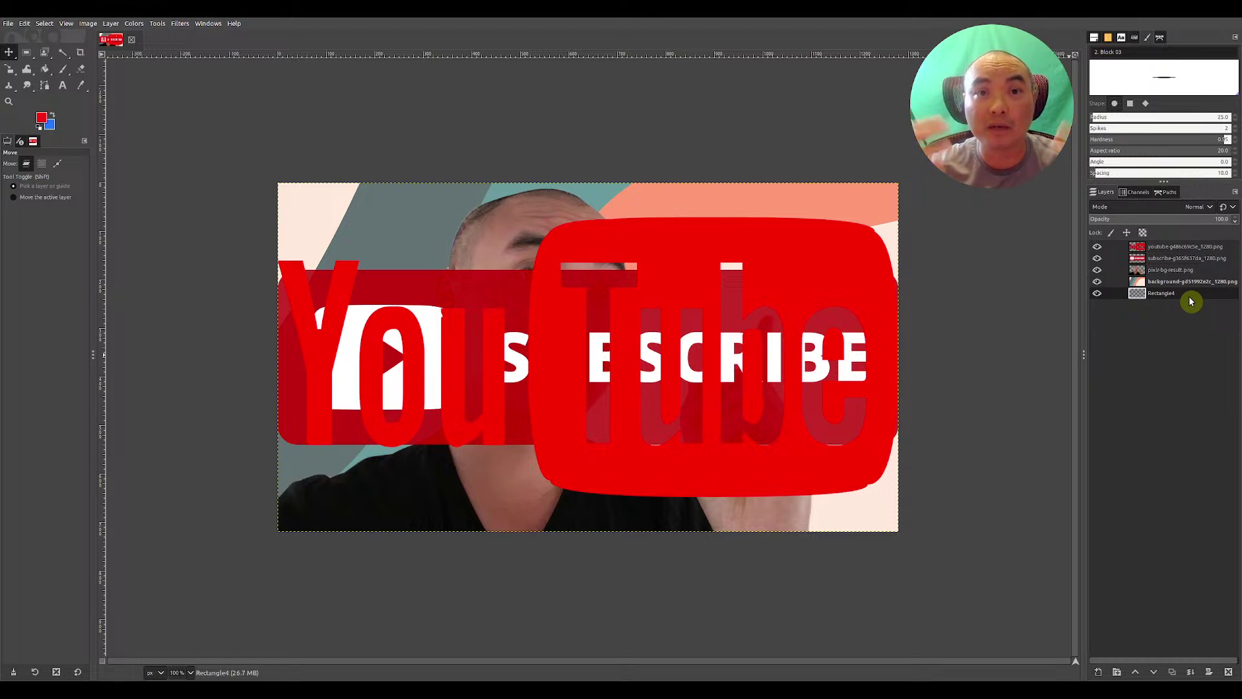
Raise the striped background layer to the top of the stack, and lower it back to just above Rectangle4.
{"action": "left_click", "coordinate": [1188, 284]}
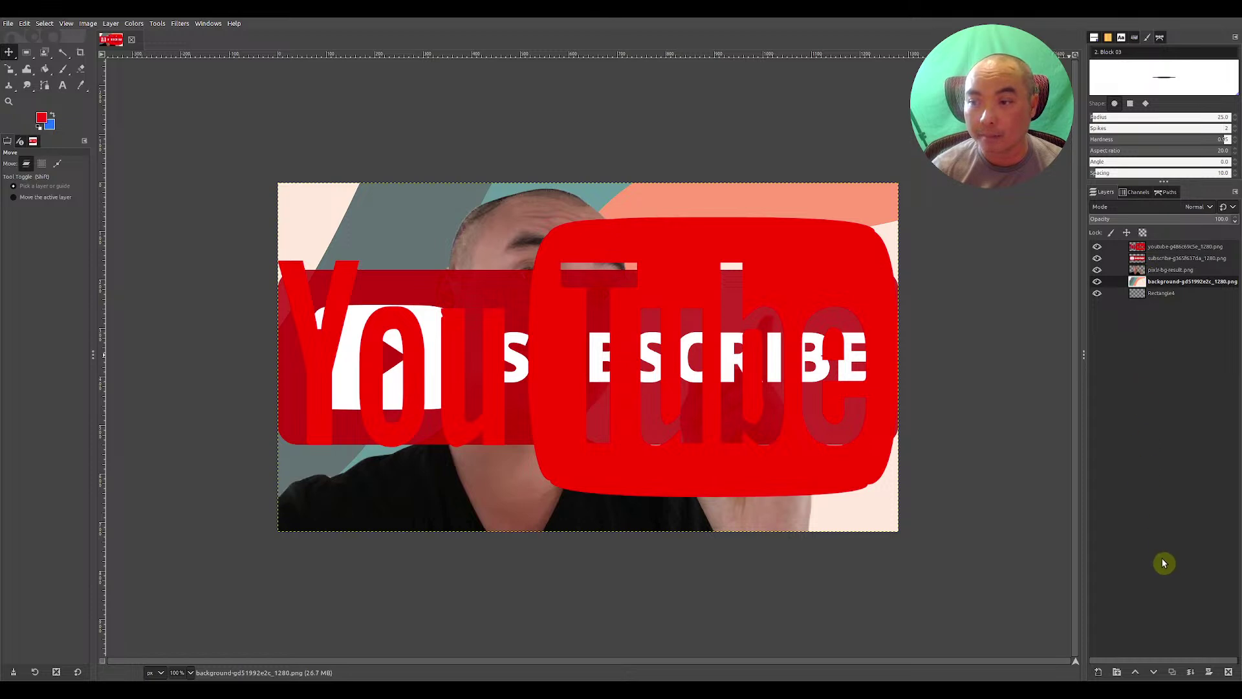
{"action": "left_click", "coordinate": [1135, 675]}
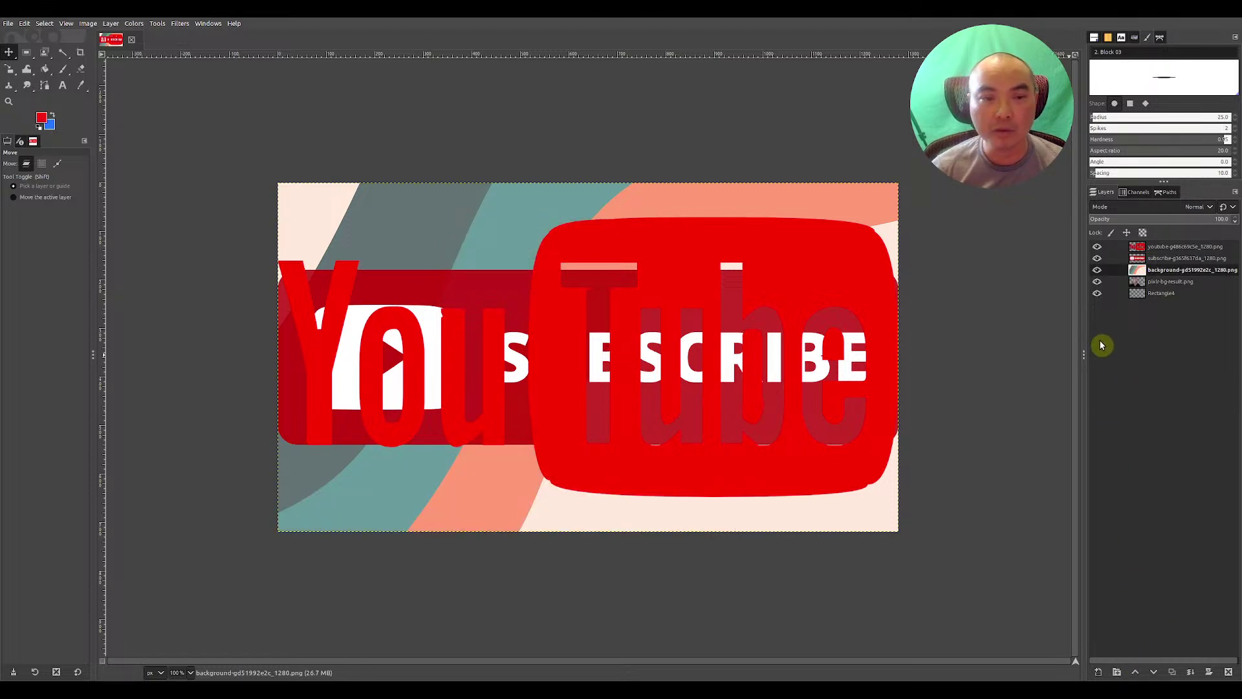
{"action": "left_click", "coordinate": [1136, 676]}
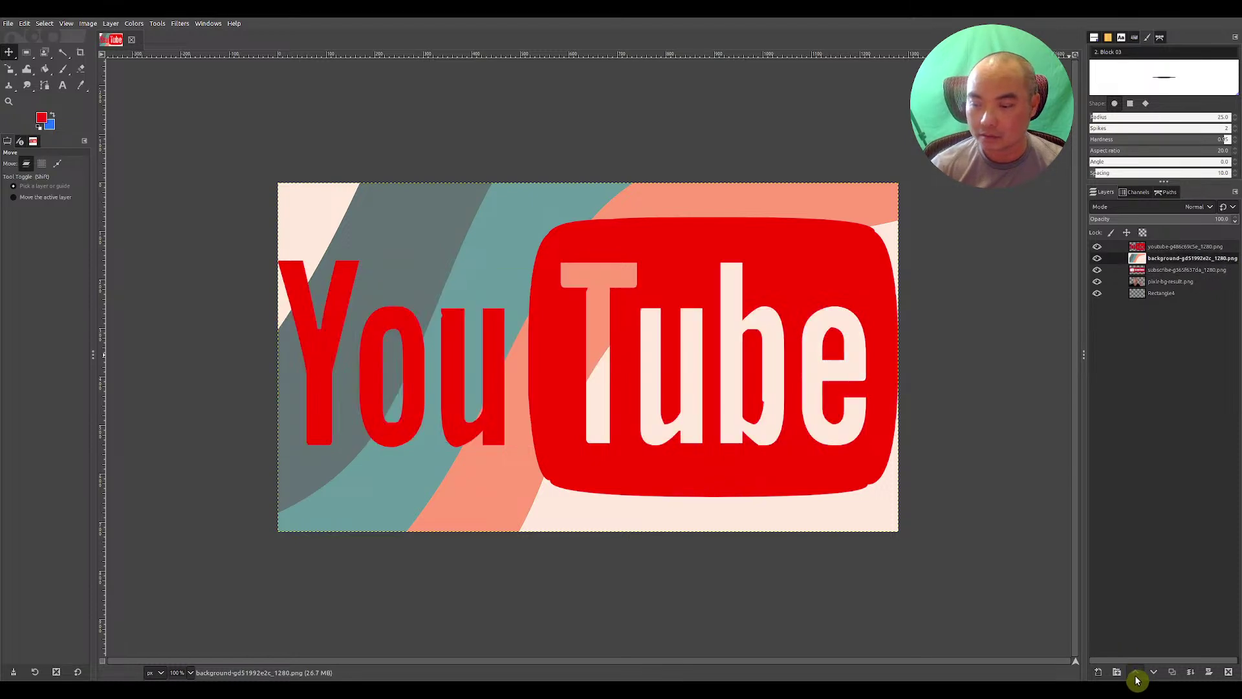
{"action": "left_click", "coordinate": [1136, 676]}
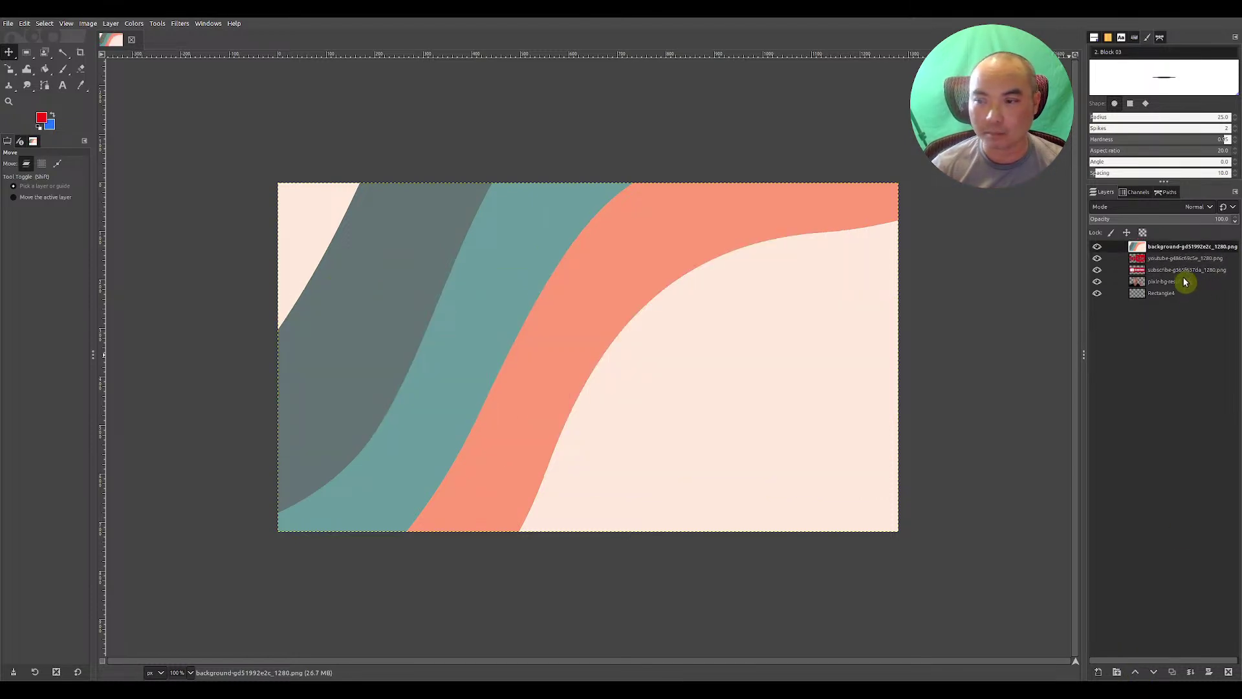
{"action": "left_click", "coordinate": [1155, 674]}
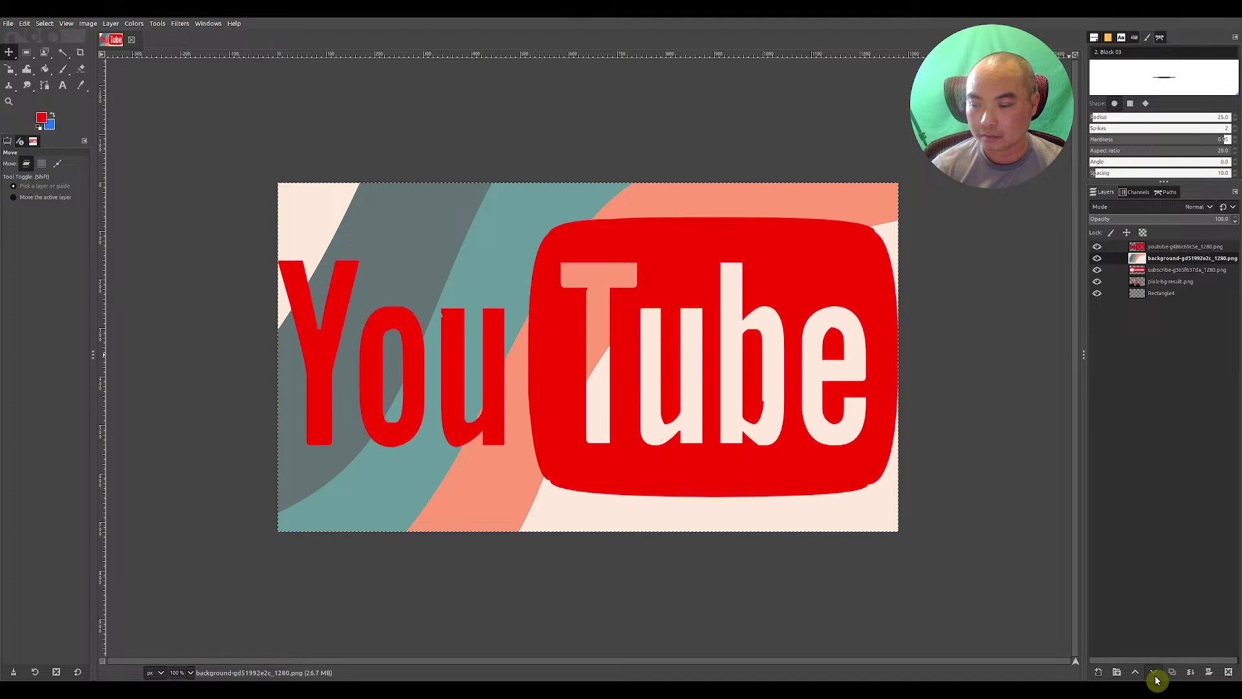
{"action": "left_click", "coordinate": [1154, 674]}
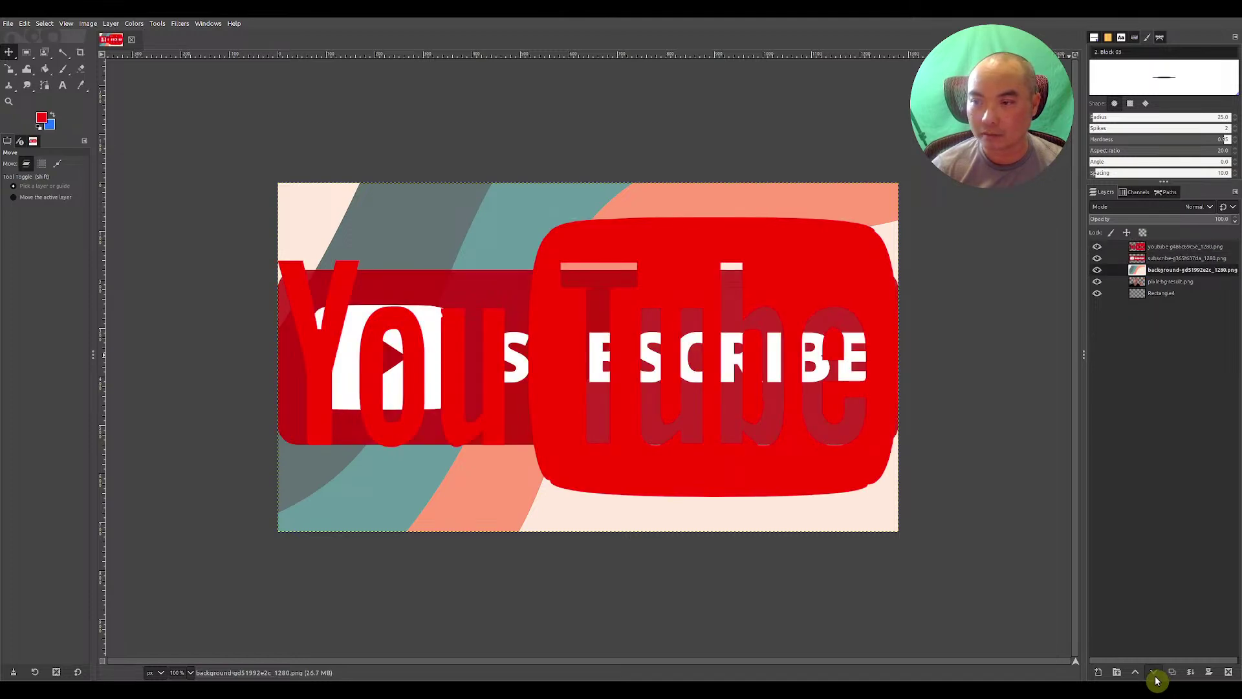
{"action": "left_click", "coordinate": [1156, 674]}
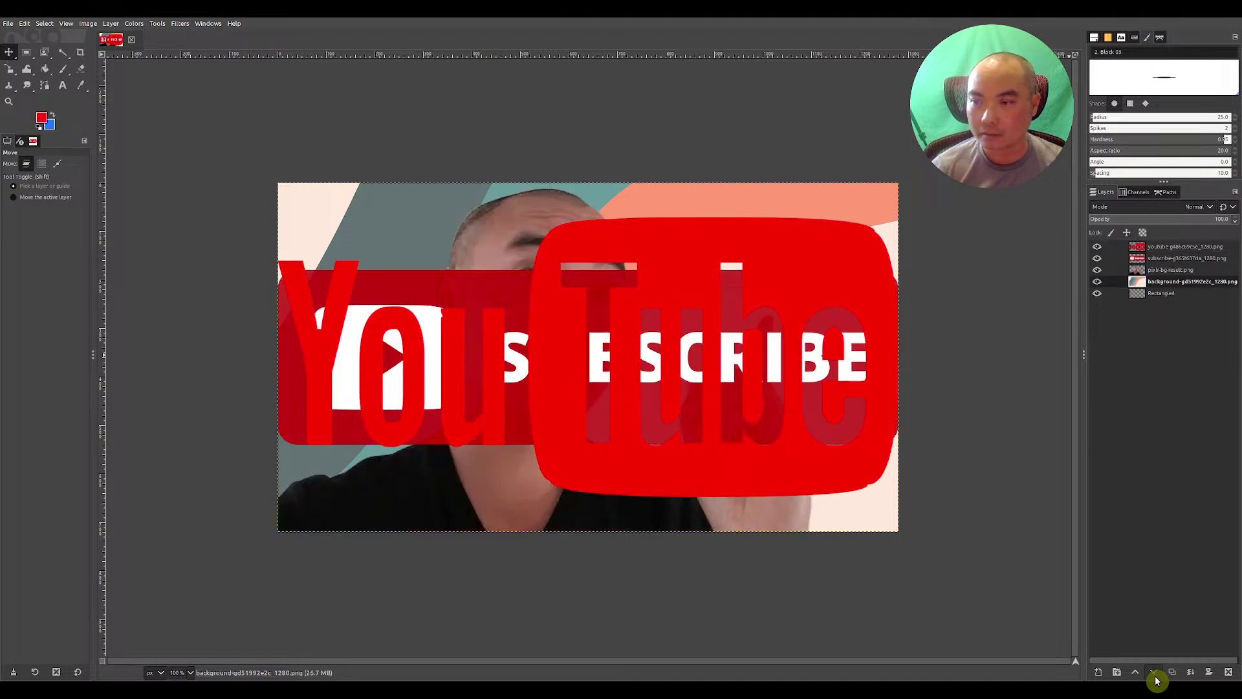
Raise the pixlr-bg-result.png layer above both YouTube graphics, and lower it back to just above the striped background.
{"action": "left_click", "coordinate": [1174, 271]}
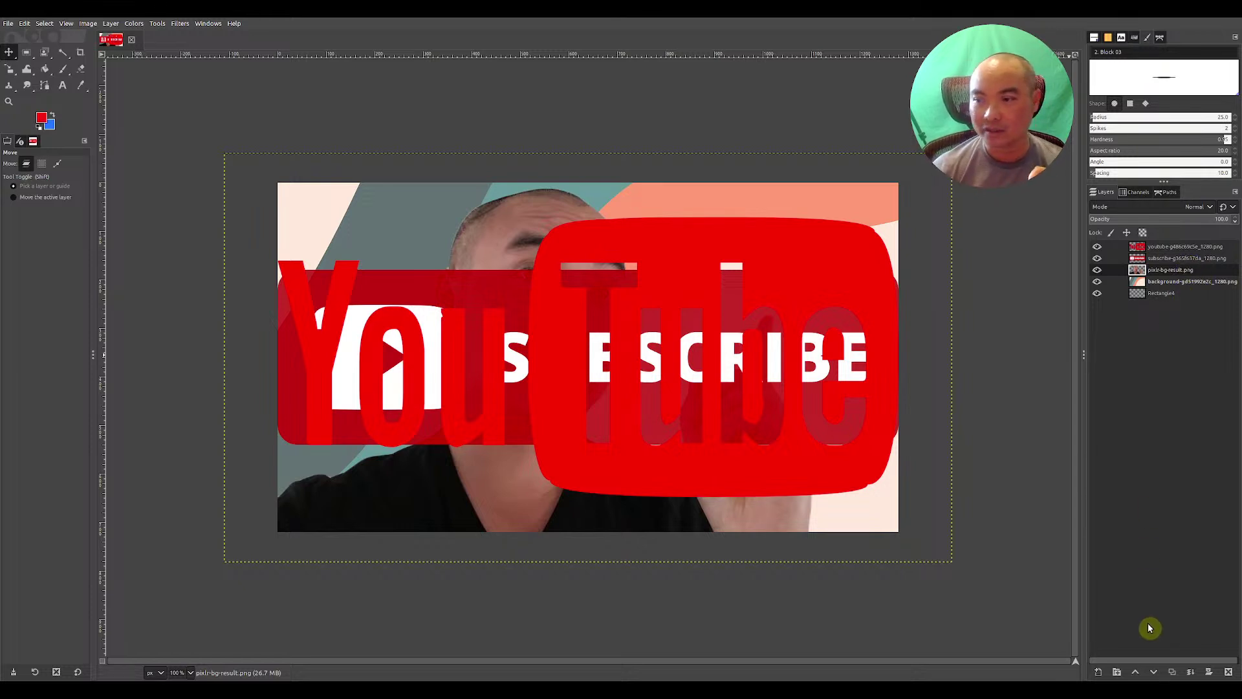
{"action": "left_click", "coordinate": [1138, 673]}
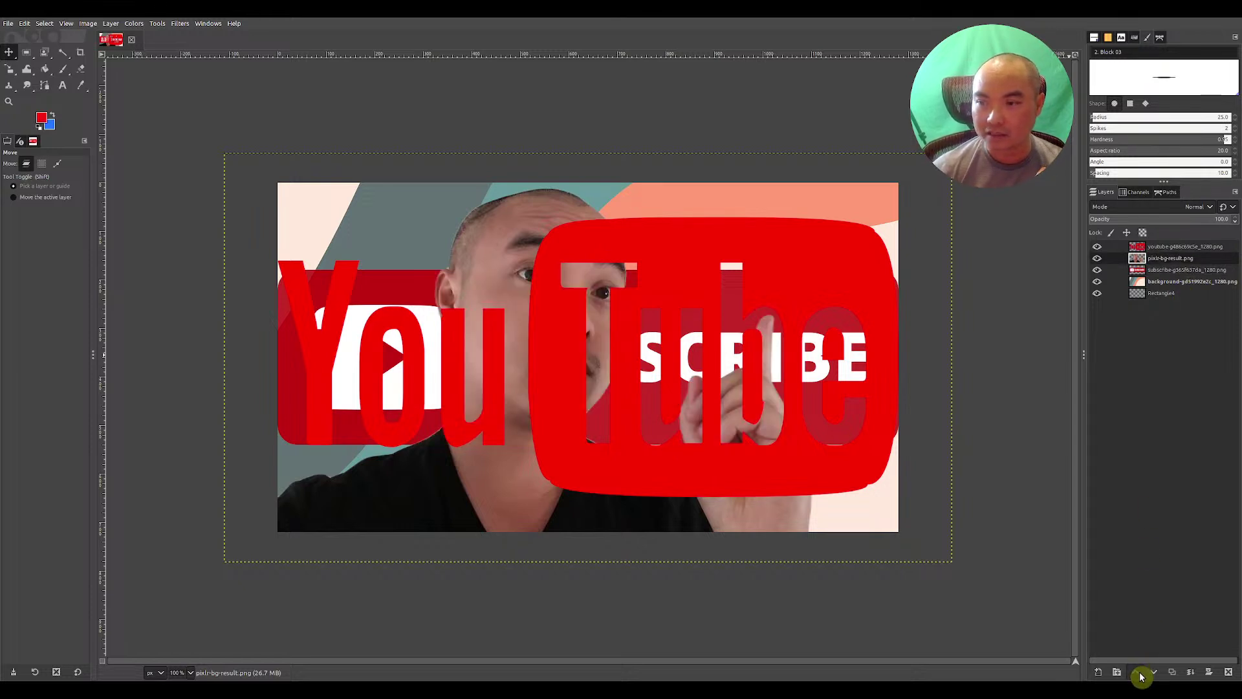
{"action": "left_click", "coordinate": [1141, 674]}
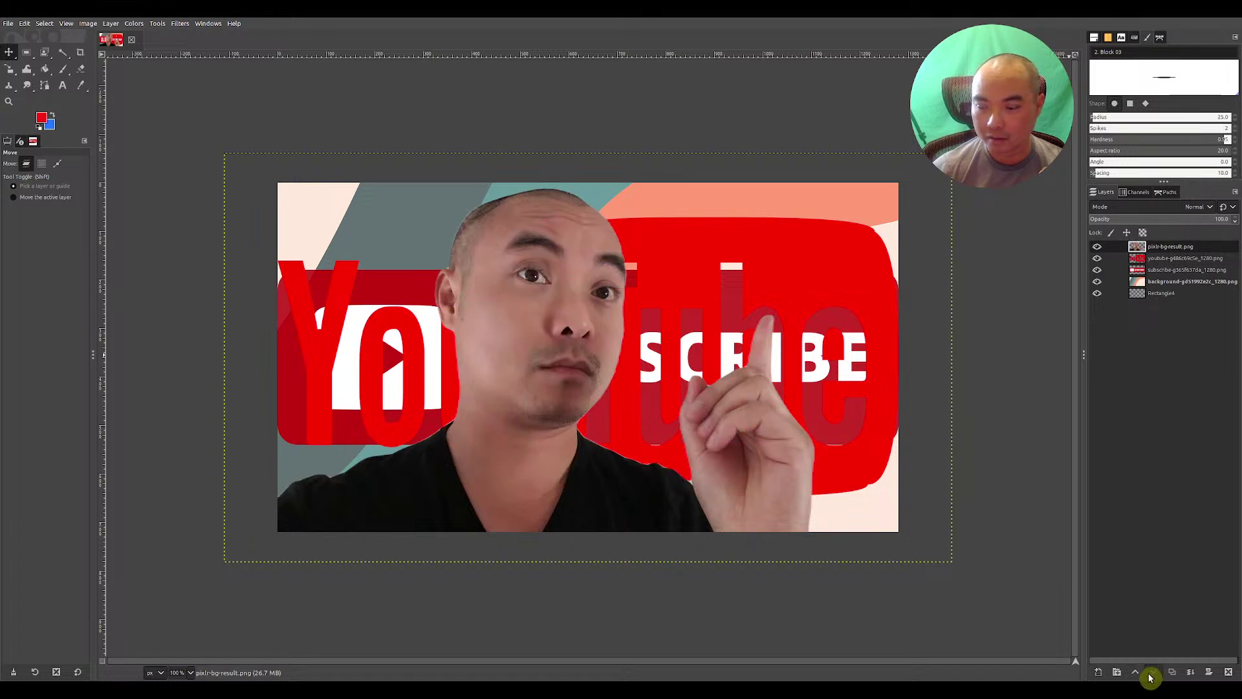
{"action": "left_click", "coordinate": [1152, 674]}
{"action": "left_click", "coordinate": [1152, 675]}
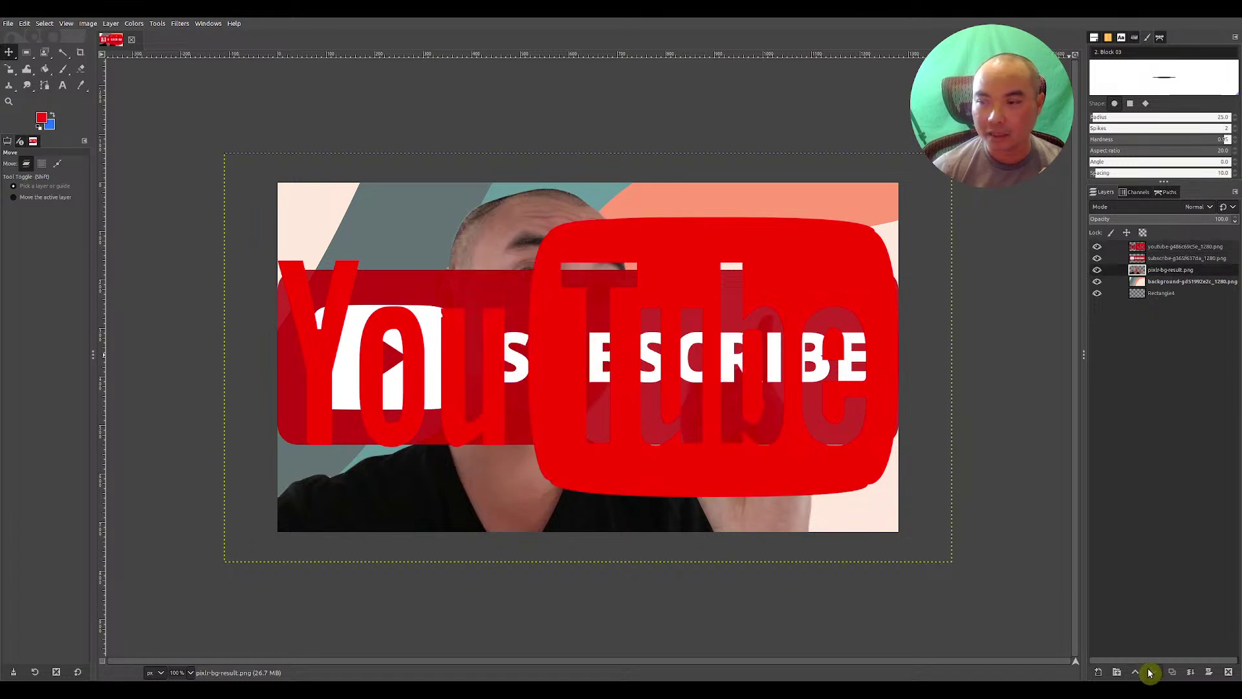
Select the YouTube logo, Subscribe button, face cut-out and striped background layers in turn to review the stack.
{"action": "left_click", "coordinate": [1180, 286]}
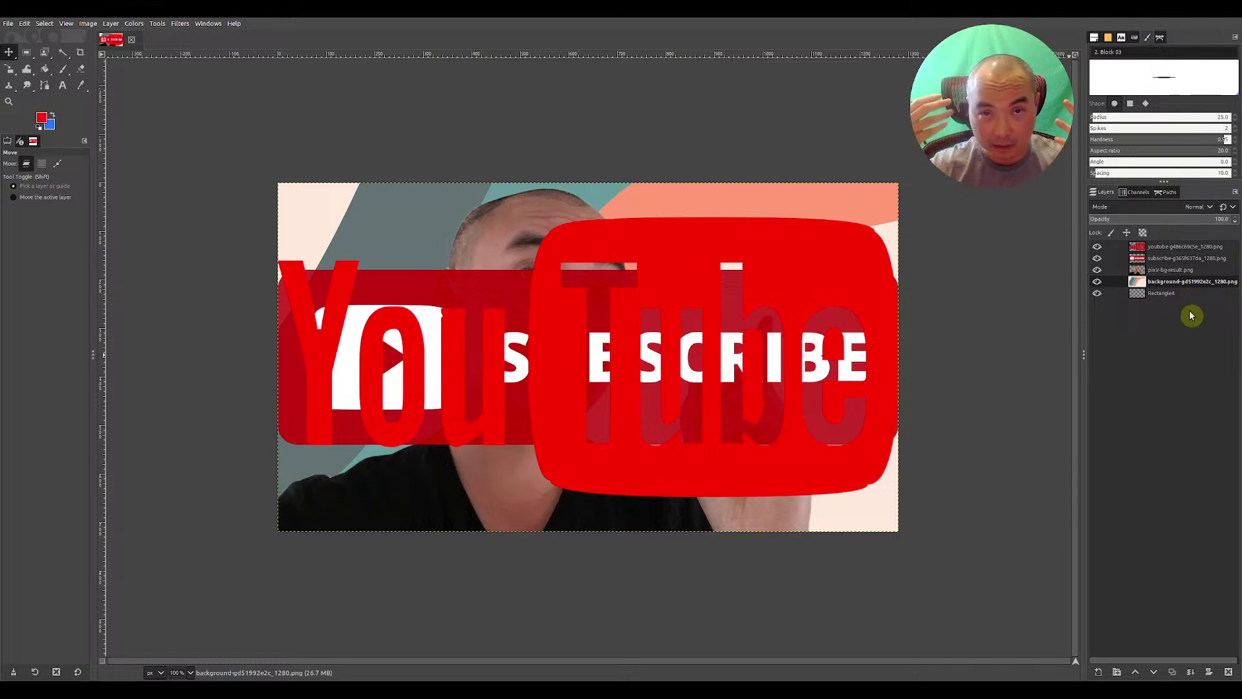
{"action": "left_click", "coordinate": [1169, 258]}
{"action": "left_click", "coordinate": [1171, 253]}
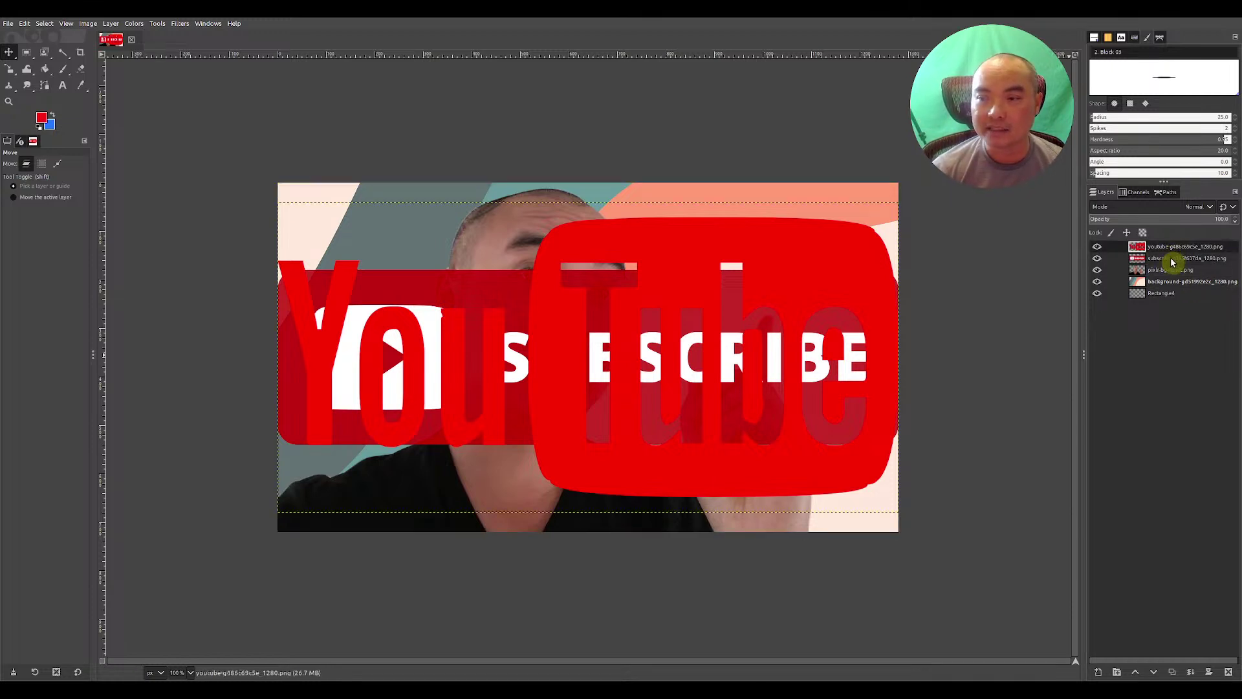
{"action": "left_click", "coordinate": [1170, 257]}
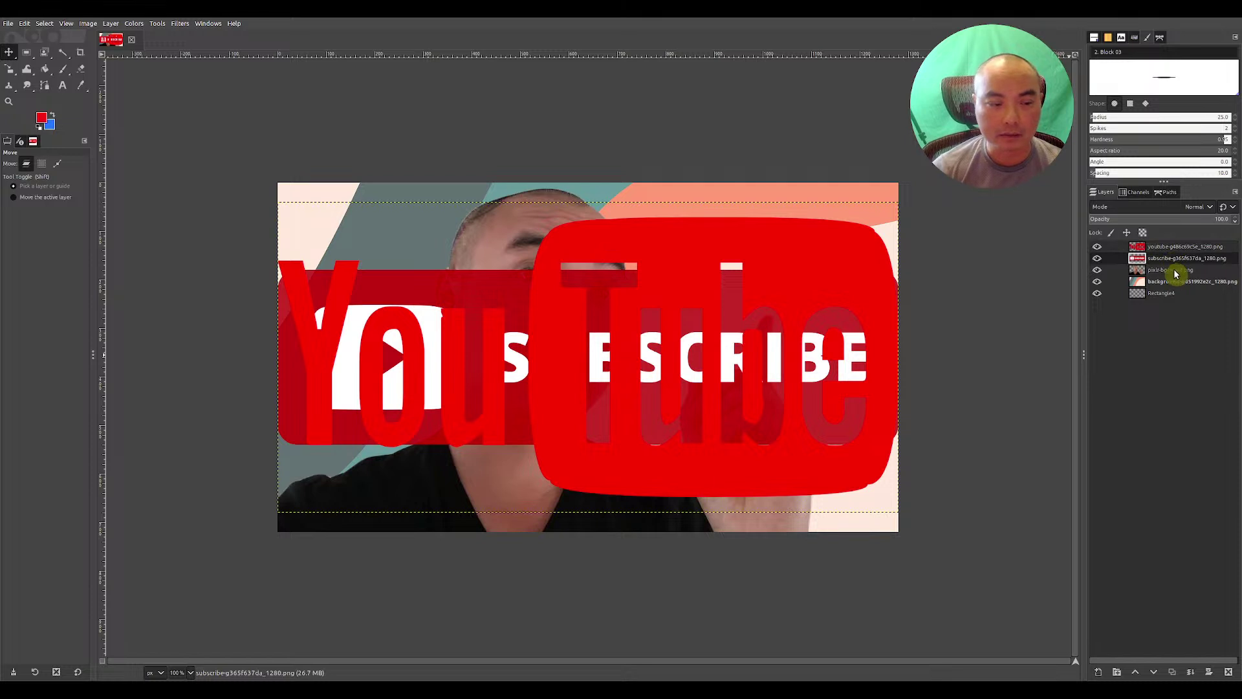
{"action": "left_click", "coordinate": [1173, 272]}
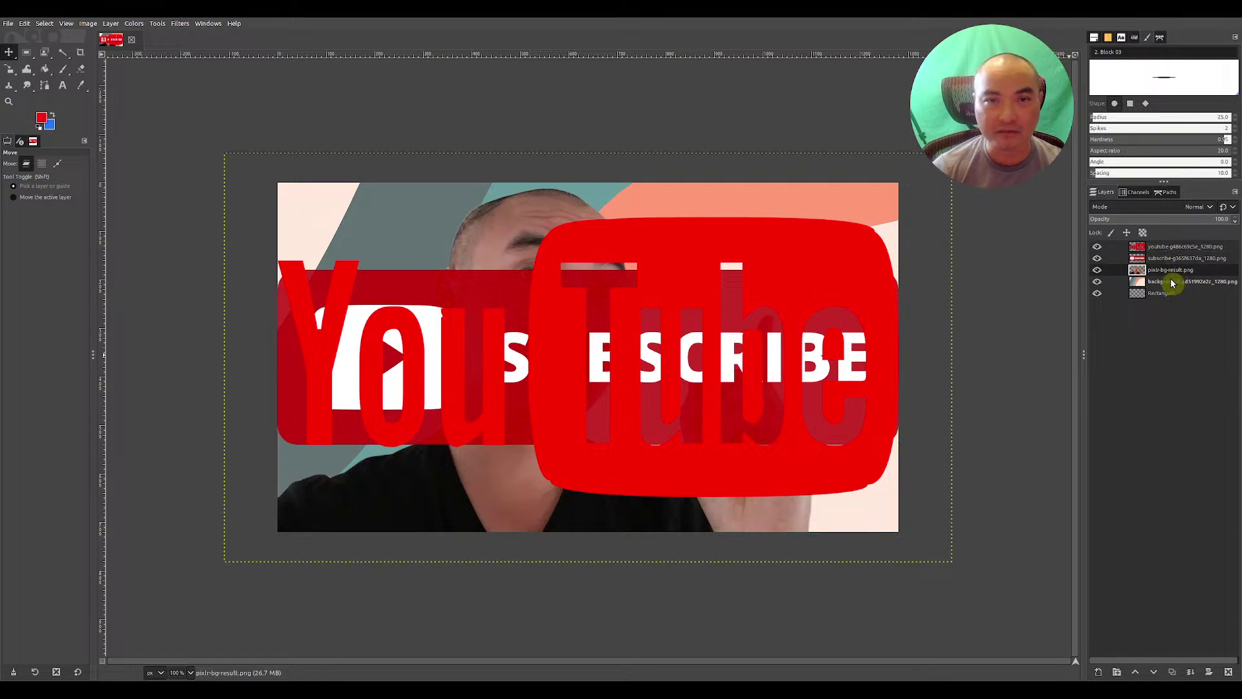
{"action": "left_click", "coordinate": [1176, 287]}
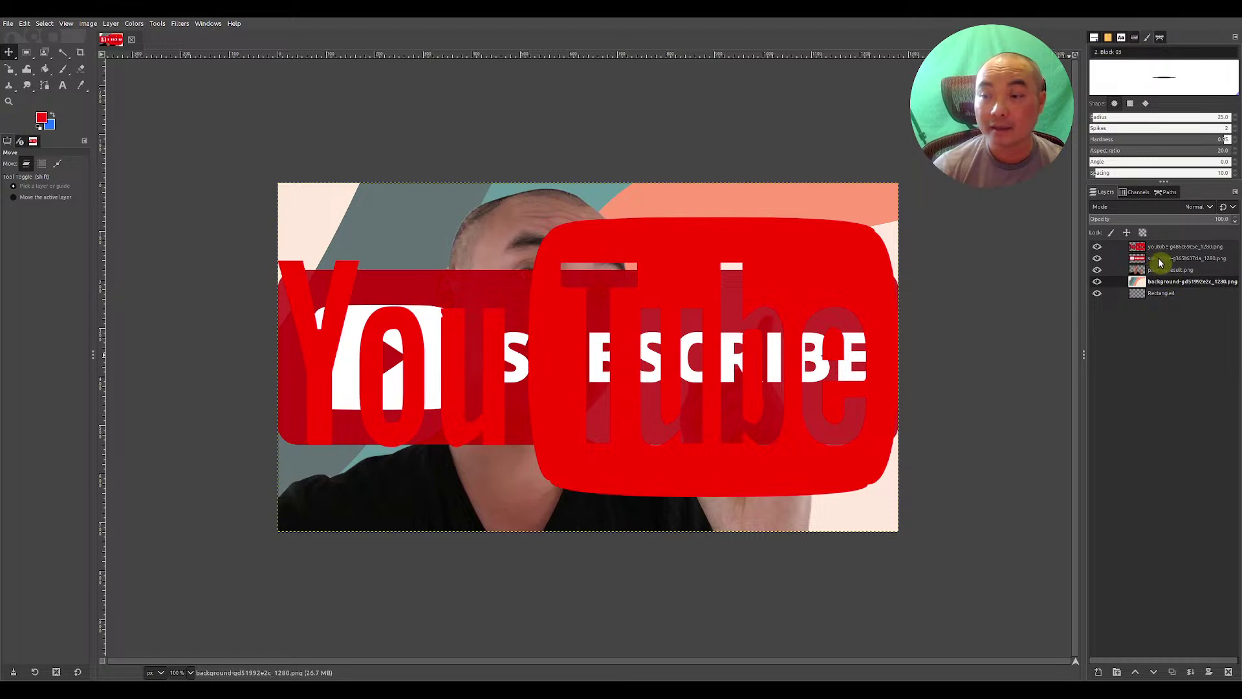
Toggle the YouTube logo layer's visibility, leaving it hidden, and hide the Subscribe button layer.
{"action": "left_click", "coordinate": [1099, 249]}
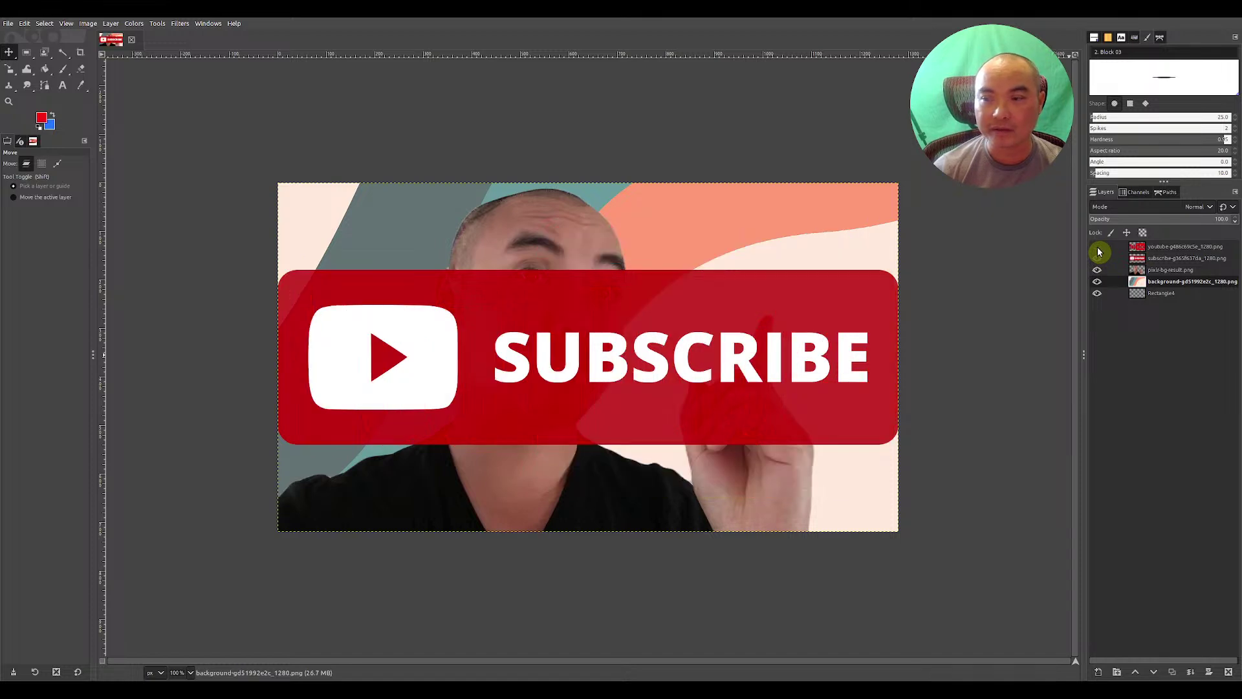
{"action": "left_click", "coordinate": [1098, 250]}
{"action": "left_click", "coordinate": [1098, 250]}
{"action": "left_click", "coordinate": [1098, 250]}
{"action": "left_click", "coordinate": [1098, 250]}
{"action": "left_click", "coordinate": [1099, 260]}
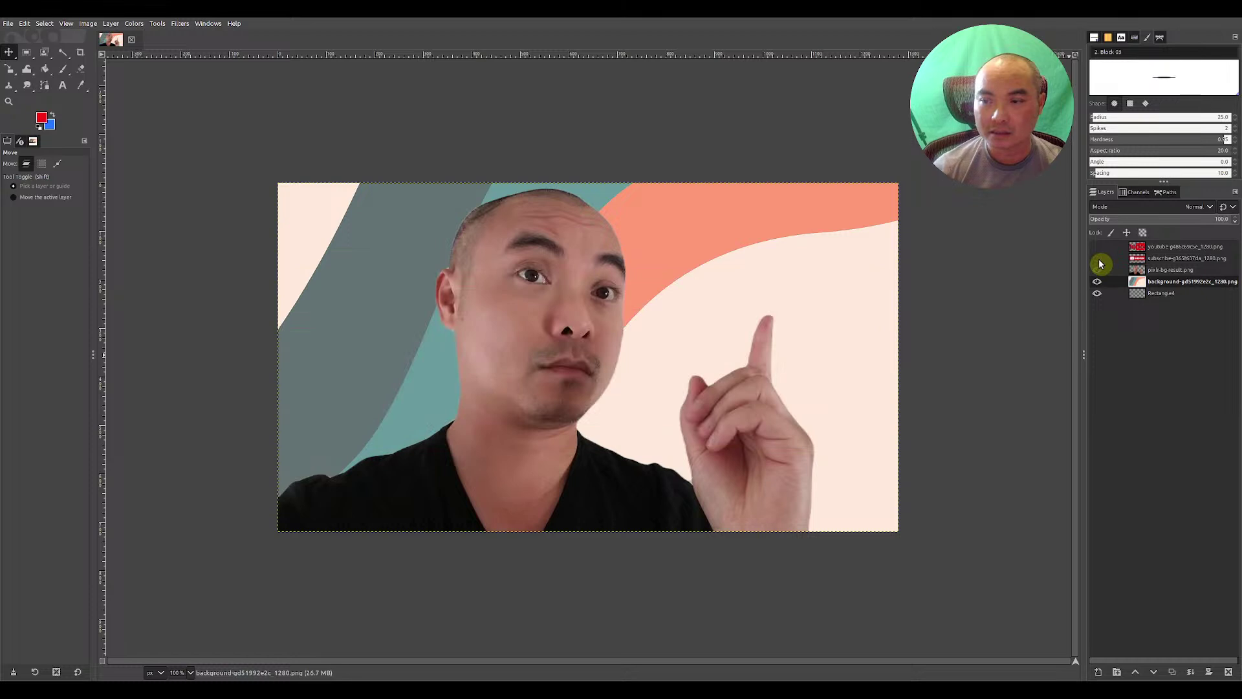
Toggle the face cut-out and YouTube logo layers' visibility, leaving the cut-out shown and the logo hidden, and select the pixlr-bg-result.png layer.
{"action": "left_click", "coordinate": [1100, 259]}
{"action": "left_click", "coordinate": [1100, 259]}
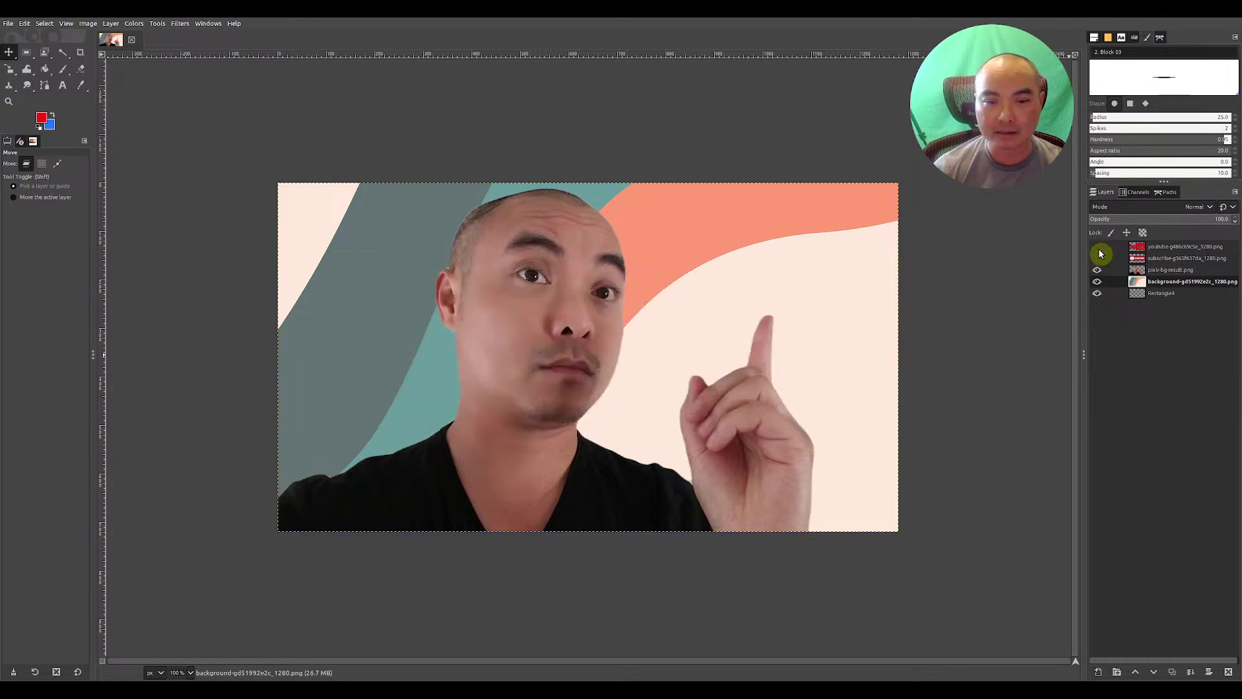
{"action": "left_click", "coordinate": [1098, 249]}
{"action": "left_click", "coordinate": [1101, 251]}
{"action": "left_click", "coordinate": [1137, 270]}
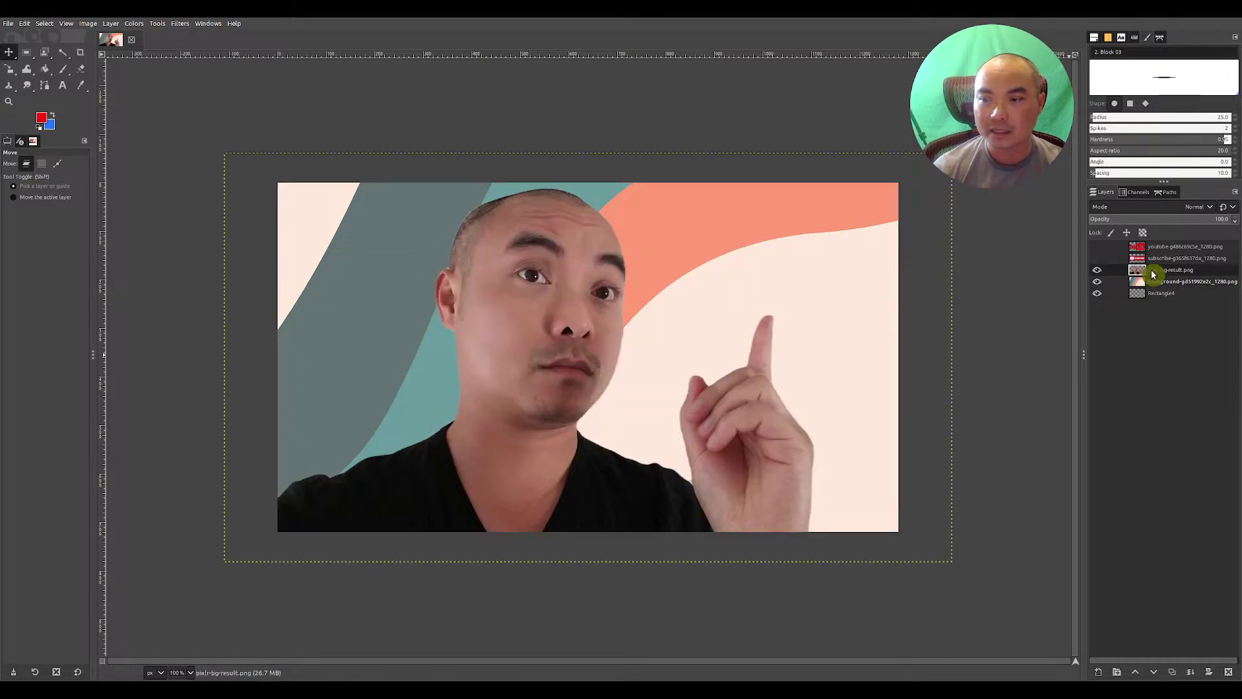
Switch the face cut-out, Subscribe button and YouTube logo layers on and off, ending with only both YouTube graphics hidden.
{"action": "left_click", "coordinate": [1097, 265]}
{"action": "left_click", "coordinate": [1098, 258]}
{"action": "left_click", "coordinate": [1097, 247]}
{"action": "left_click", "coordinate": [1137, 258]}
{"action": "left_click", "coordinate": [1098, 258]}
{"action": "left_click", "coordinate": [1101, 248]}
{"action": "left_click", "coordinate": [1099, 248]}
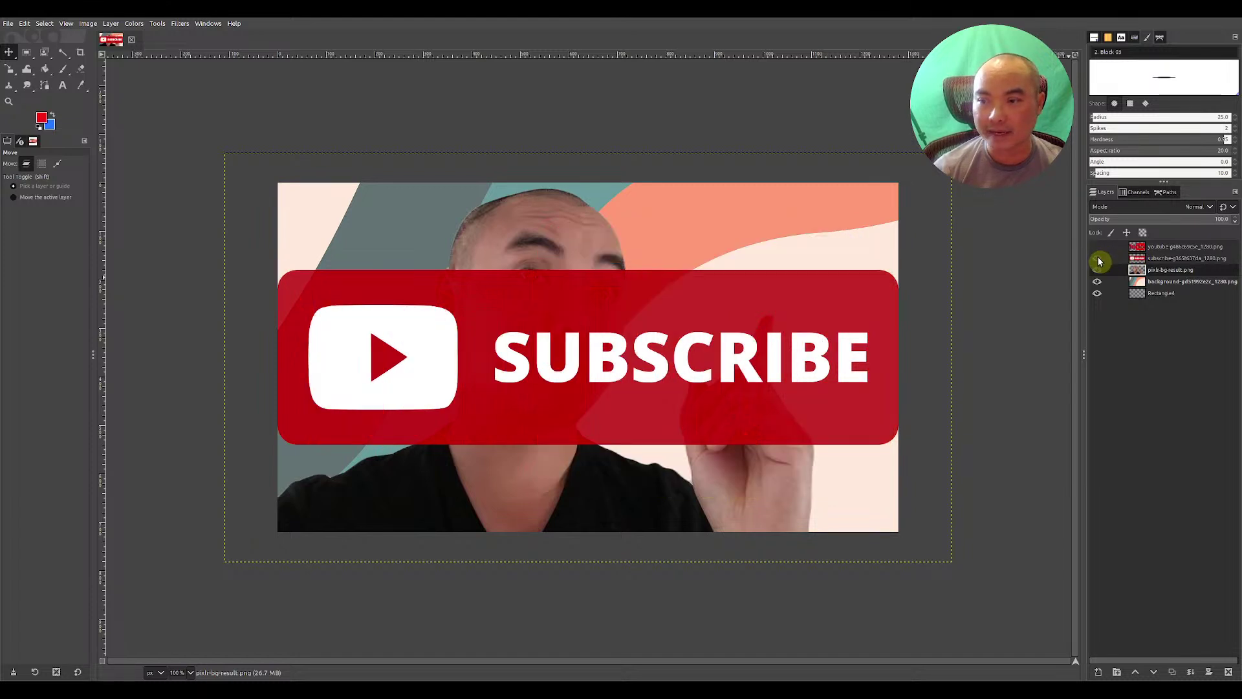
{"action": "left_click", "coordinate": [1099, 258]}
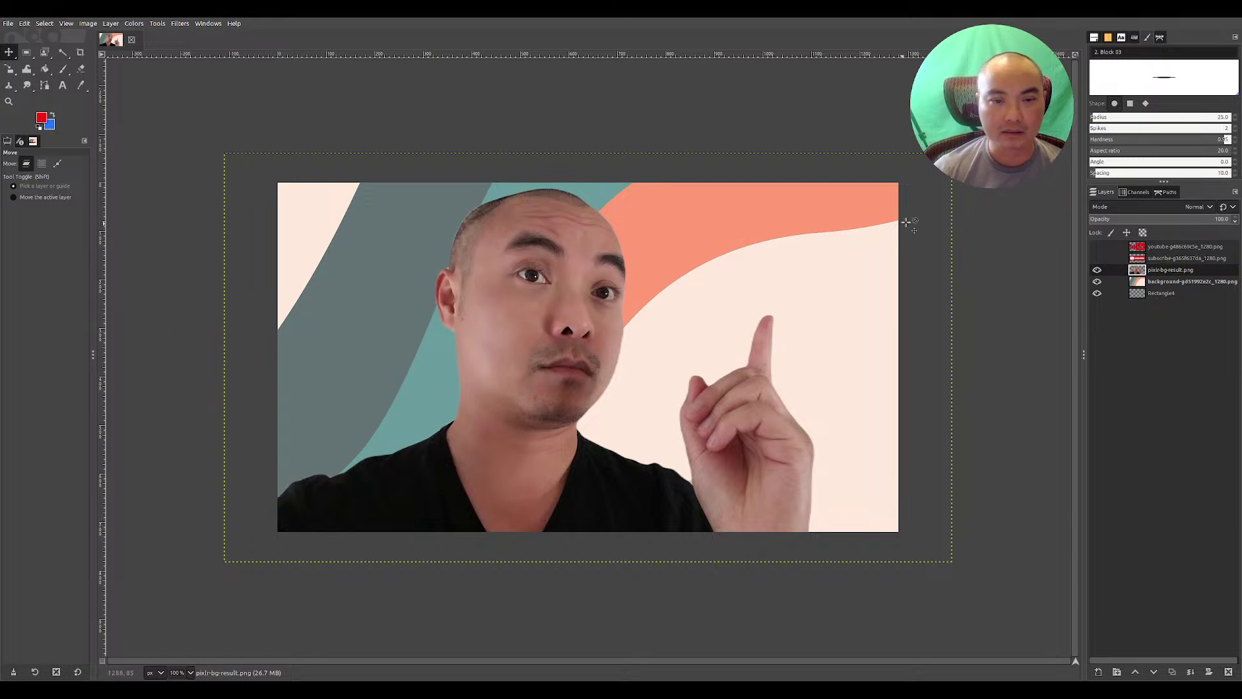
Show the Subscribe button and YouTube logo layers together, and hide both again.
{"action": "left_click", "coordinate": [1098, 258]}
{"action": "left_click", "coordinate": [1098, 246]}
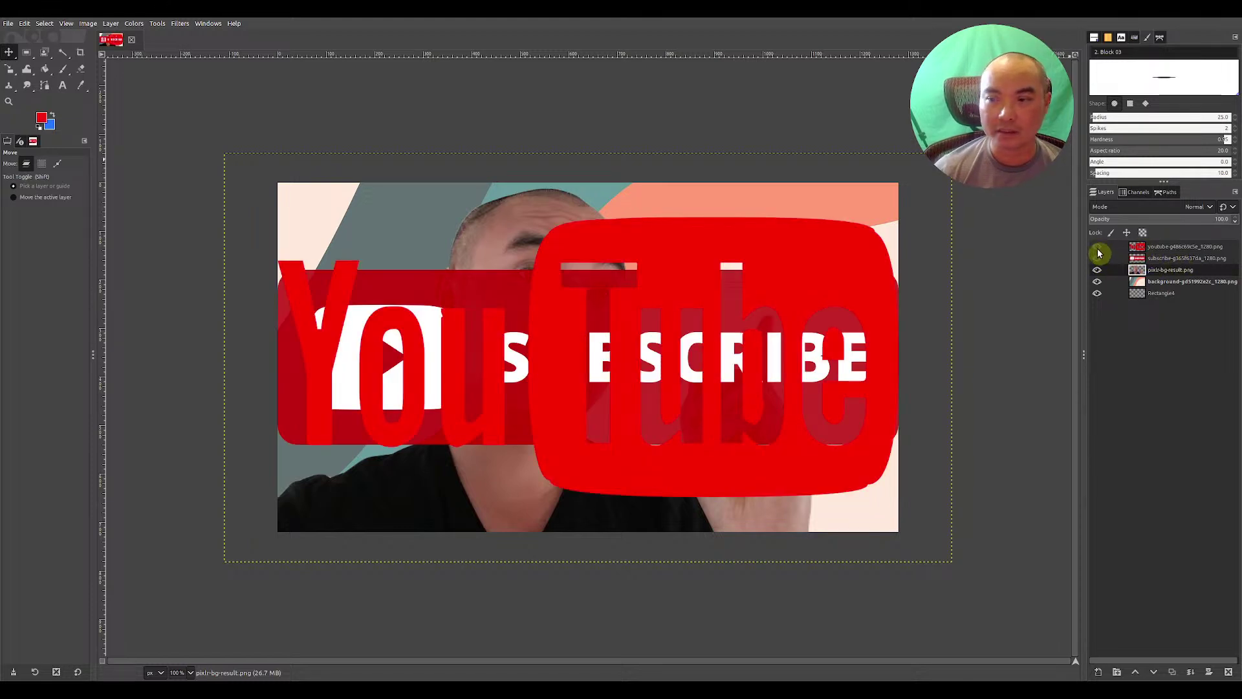
{"action": "left_click", "coordinate": [1098, 247]}
{"action": "left_click", "coordinate": [1097, 258]}
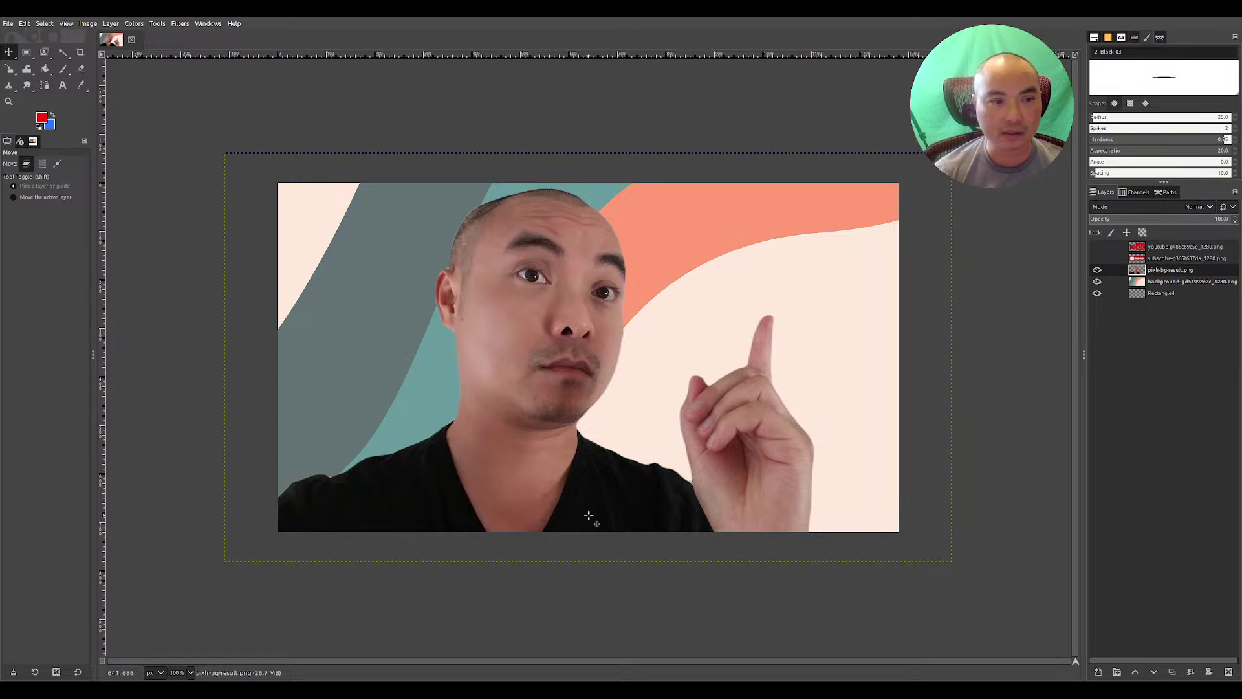
Scale the pixlr-bg-result.png face cut-out layer down to about two-thirds of its size.
{"action": "left_click", "coordinate": [1197, 260]}
{"action": "left_click", "coordinate": [1194, 269]}
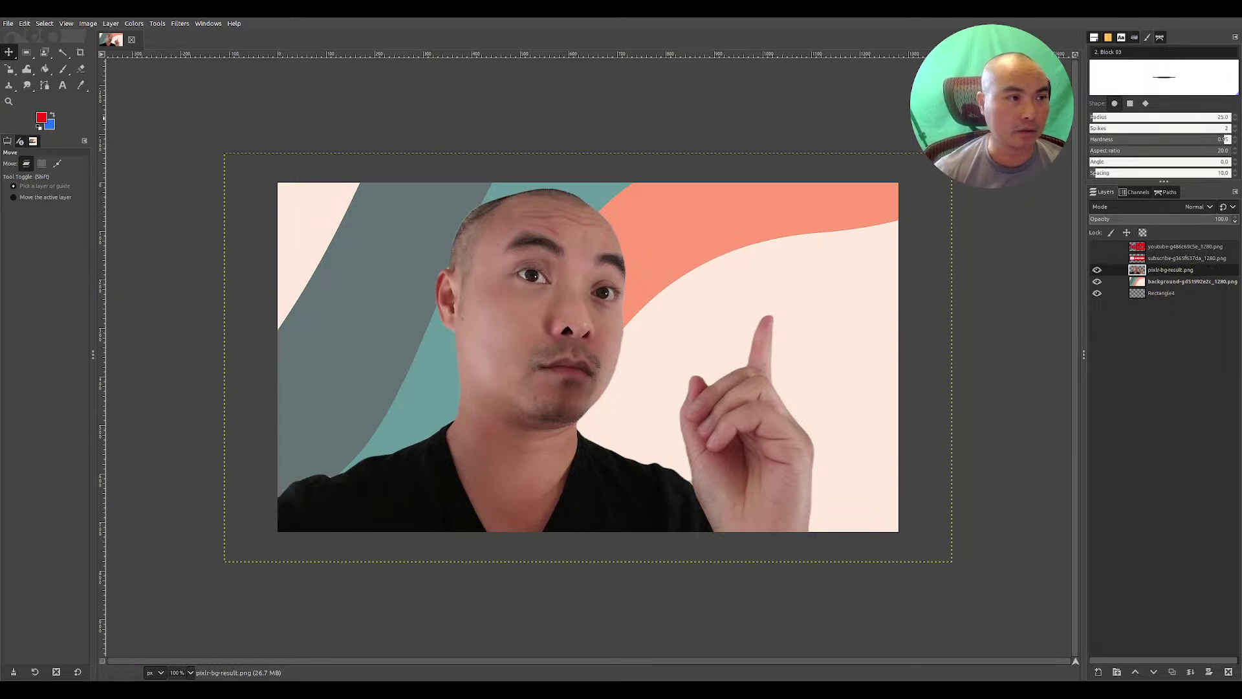
{"action": "left_click", "coordinate": [13, 76]}
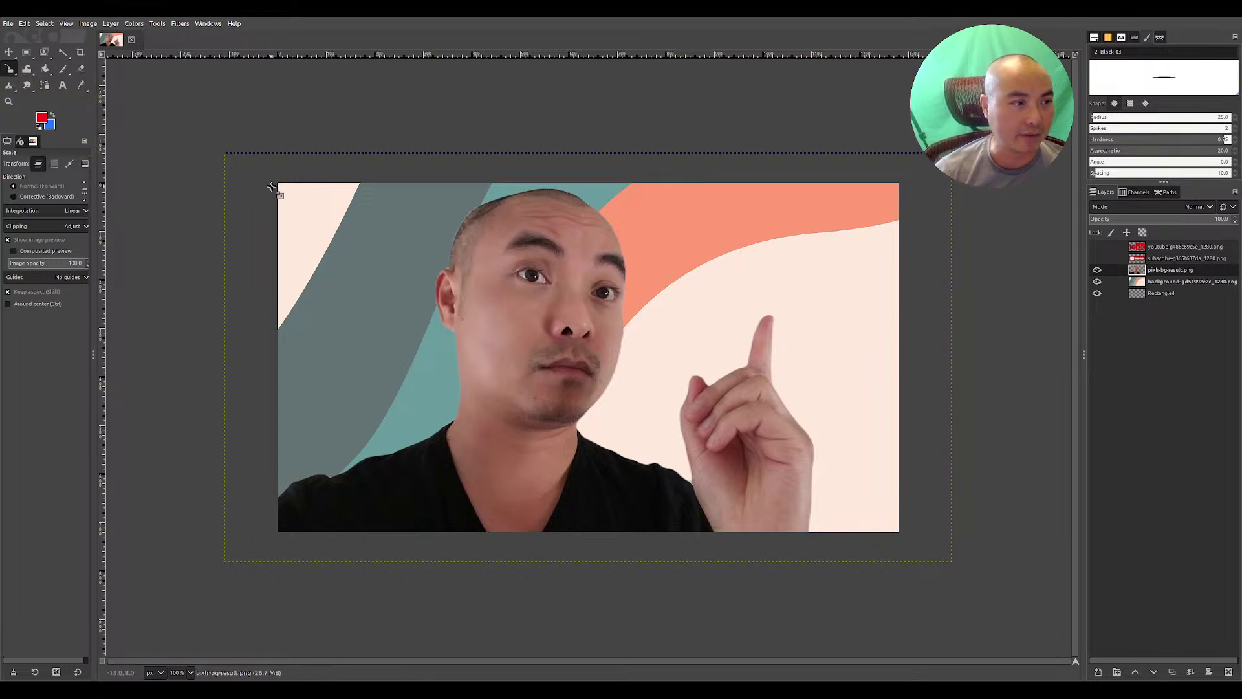
{"action": "left_click", "coordinate": [562, 378]}
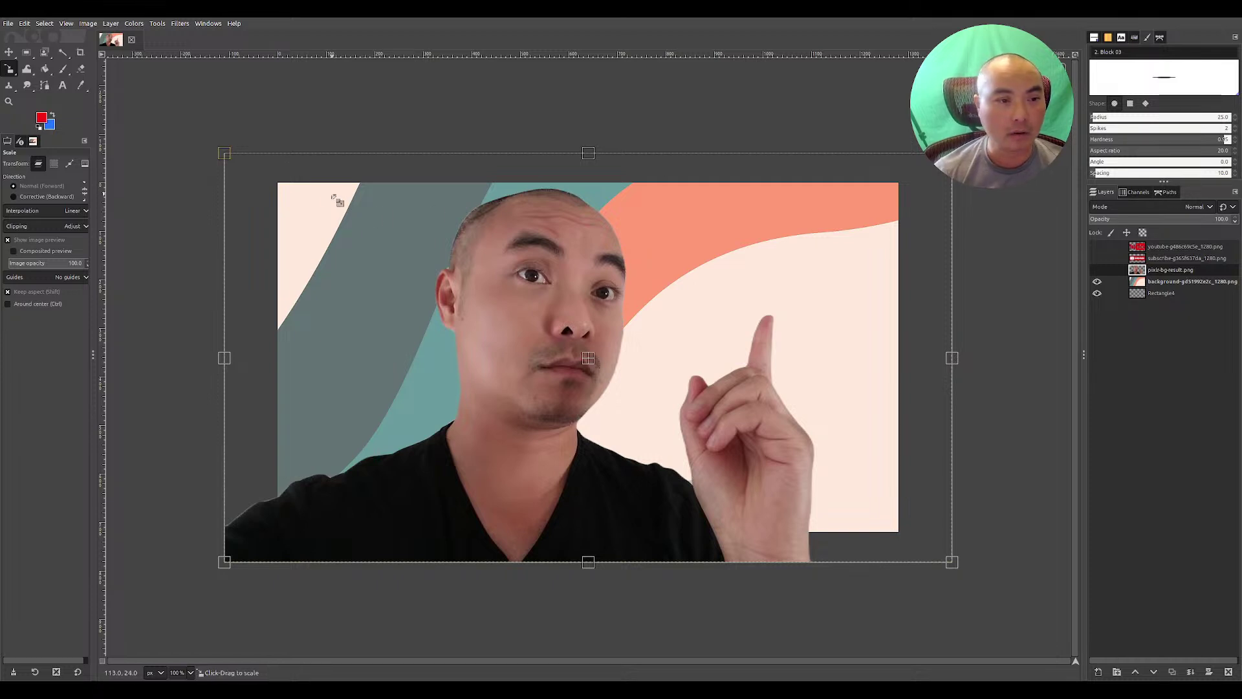
{"action": "left_click_drag", "start_coordinate": [224, 152], "coordinate": [443, 268]}
{"action": "left_click_drag", "start_coordinate": [954, 276], "coordinate": [931, 218]}
{"action": "left_click_drag", "start_coordinate": [1000, 175], "coordinate": [900, 293]}
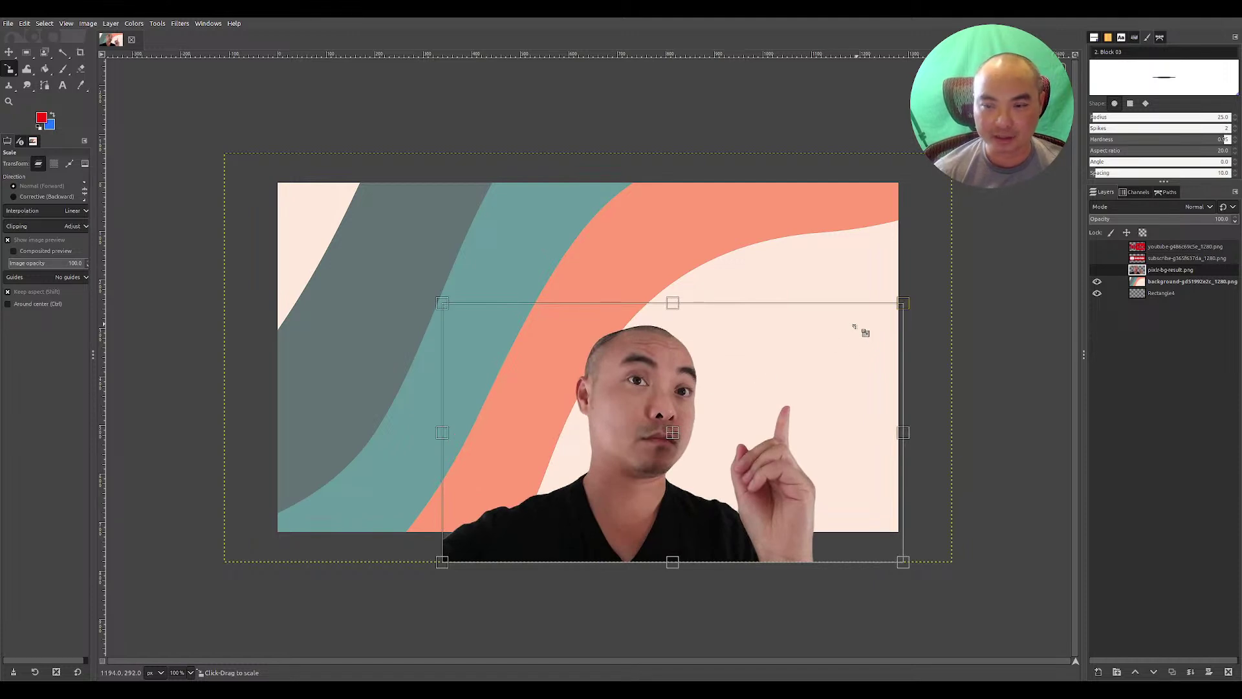
{"action": "left_click_drag", "start_coordinate": [906, 305], "coordinate": [821, 222]}
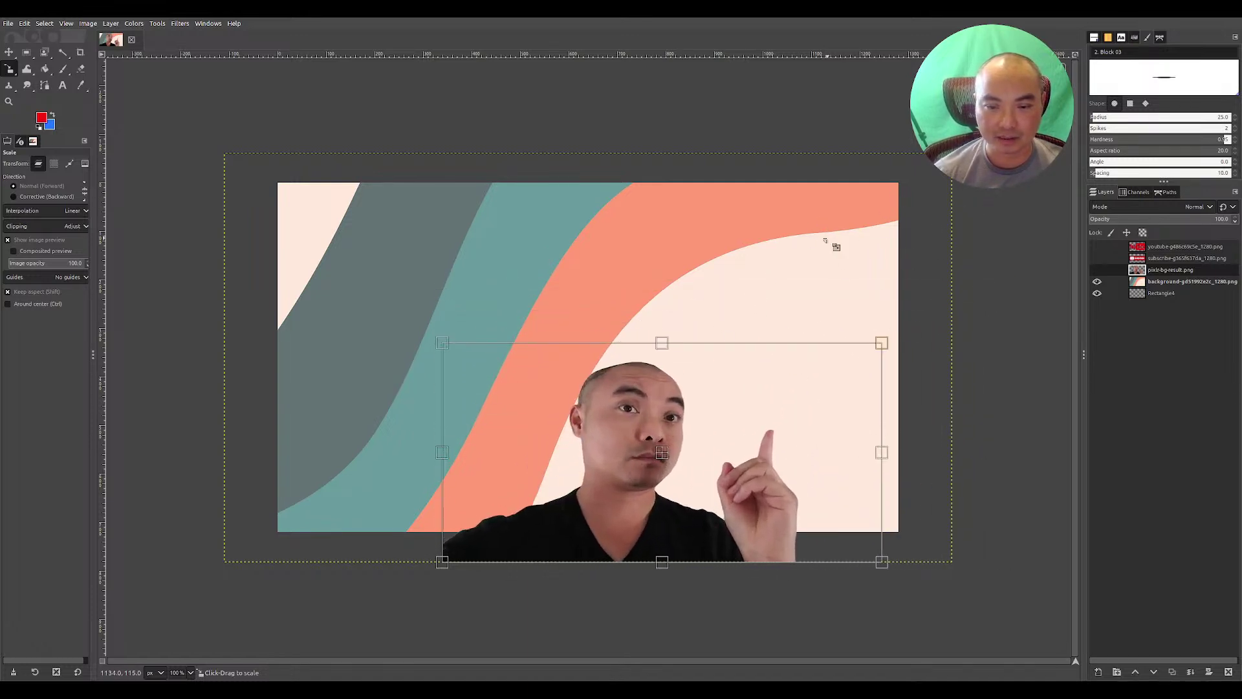
{"action": "left_click_drag", "start_coordinate": [882, 347], "coordinate": [900, 293]}
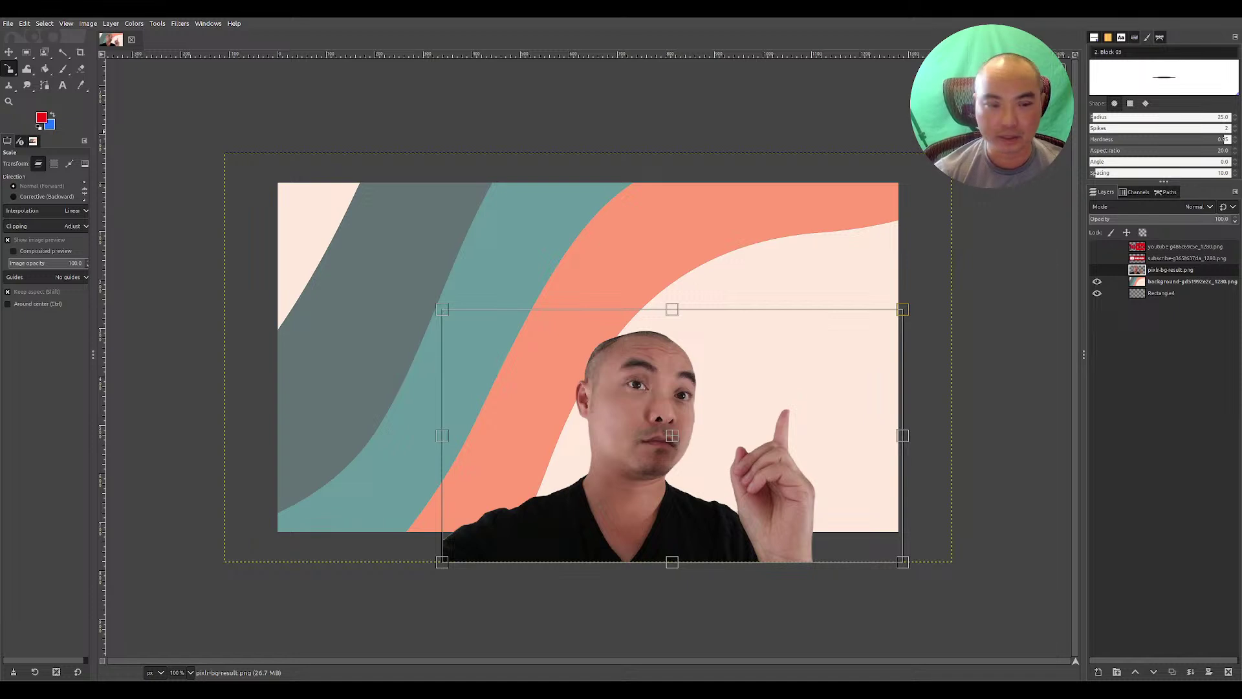
{"action": "key", "text": "Return"}
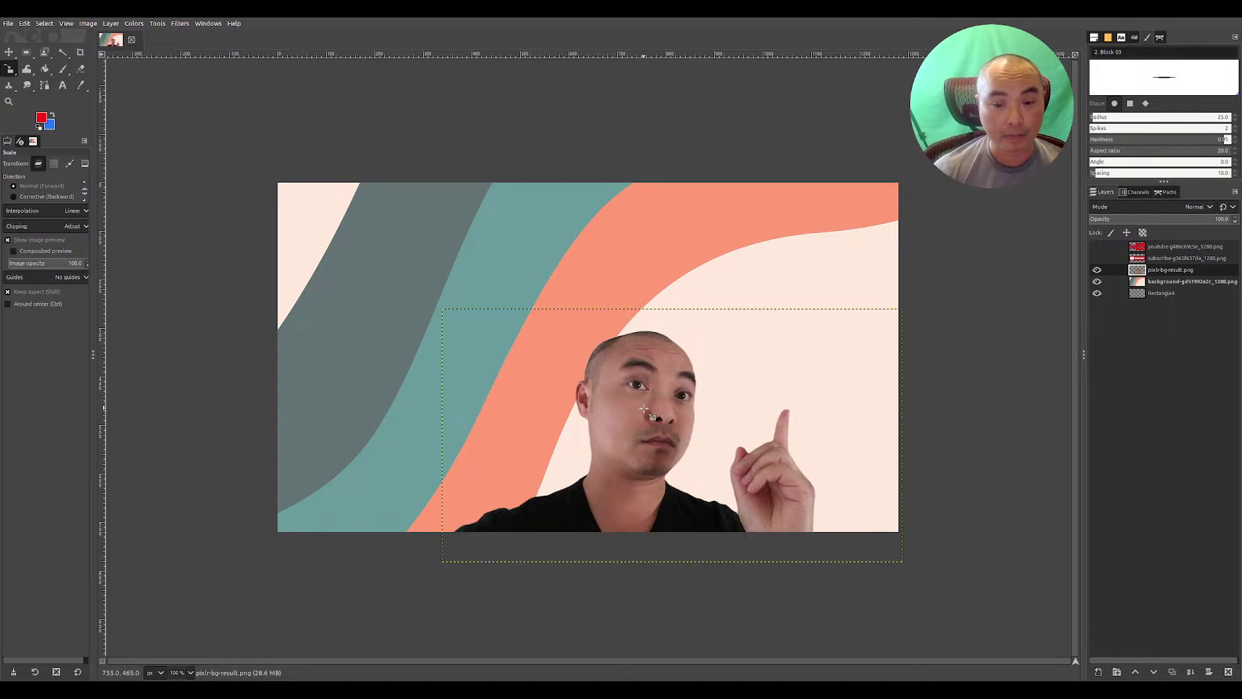
Move the face cut-out into the lower-left corner of the canvas, with the shoulders reaching the bottom edge.
{"action": "left_click", "coordinate": [10, 54]}
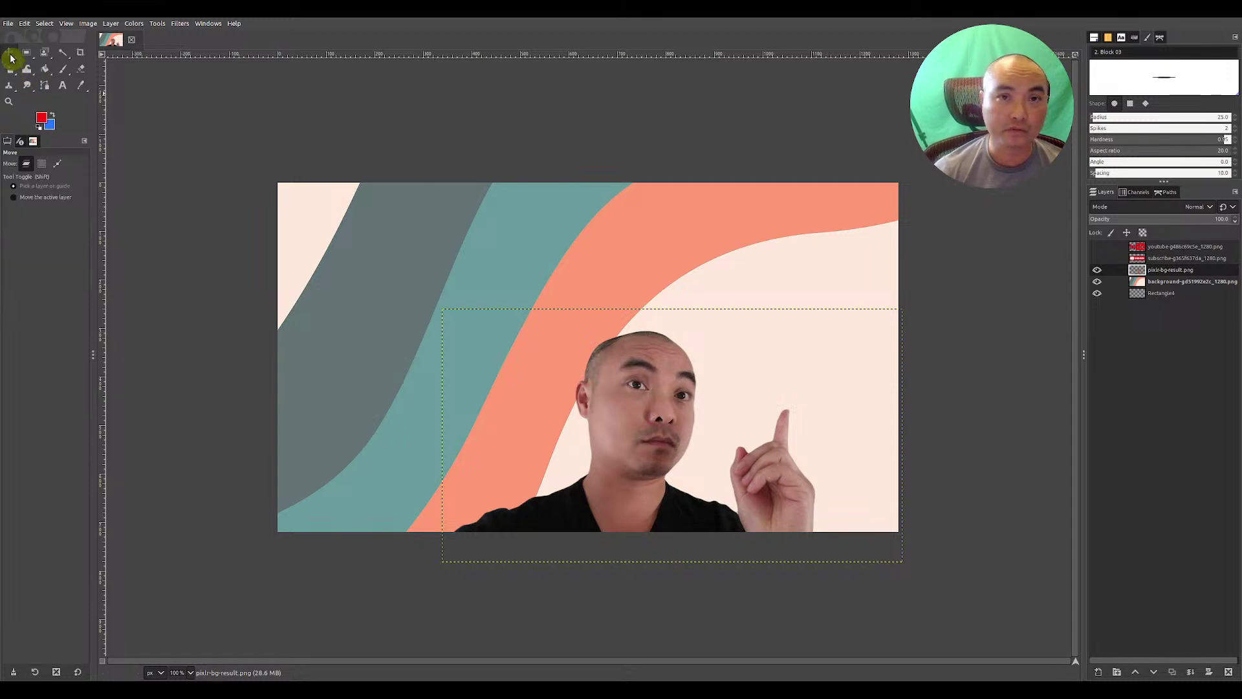
{"action": "left_click_drag", "start_coordinate": [610, 476], "coordinate": [481, 449]}
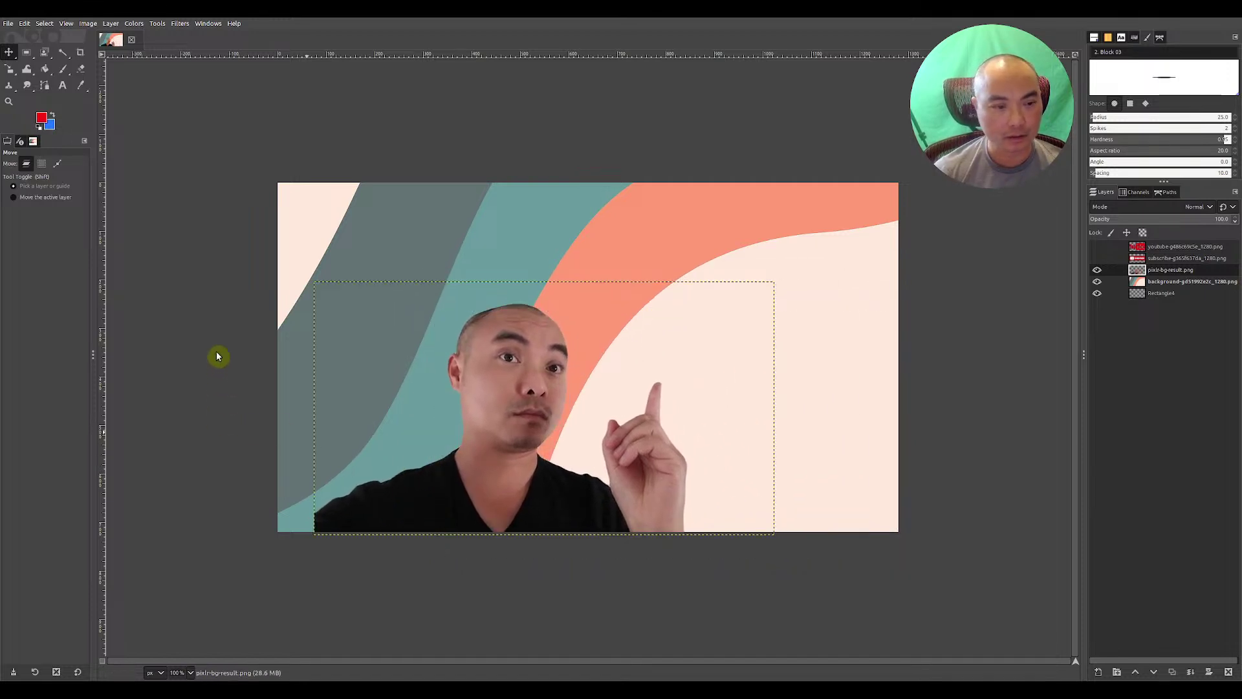
{"action": "left_click_drag", "start_coordinate": [522, 396], "coordinate": [454, 406]}
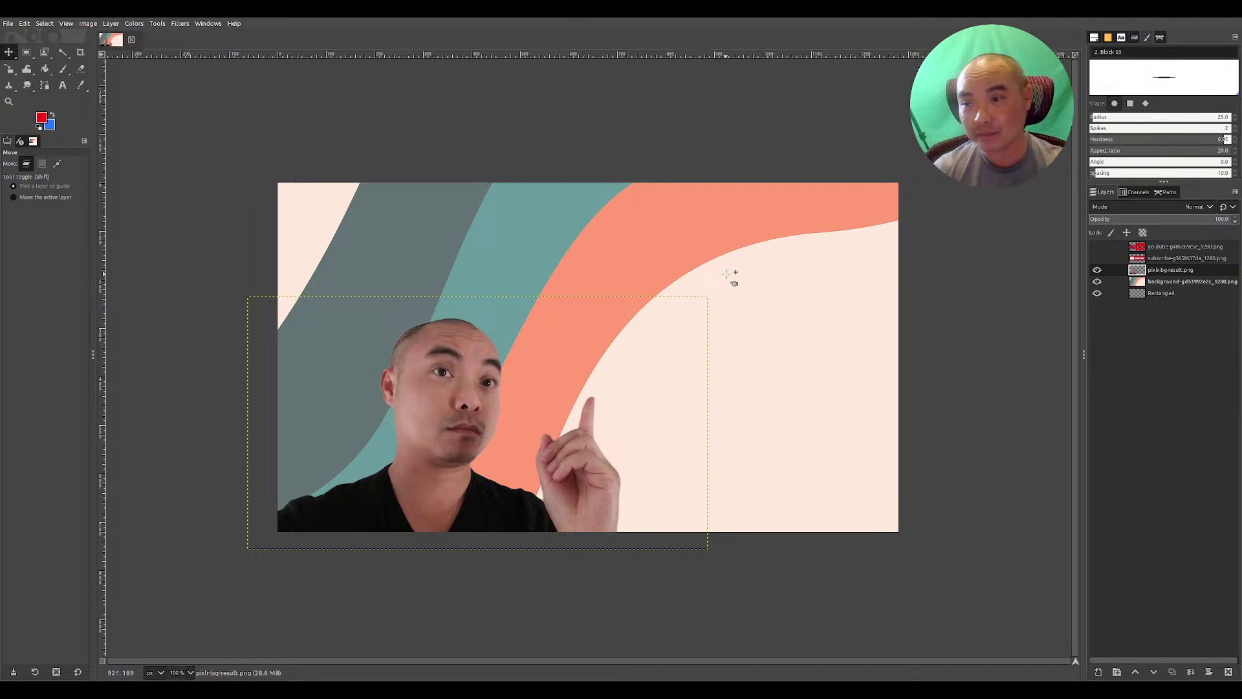
Unhide the YouTube logo, scale it to about two-fifths of the canvas width and place it in the canvas's upper-right area.
{"action": "left_click", "coordinate": [1186, 246]}
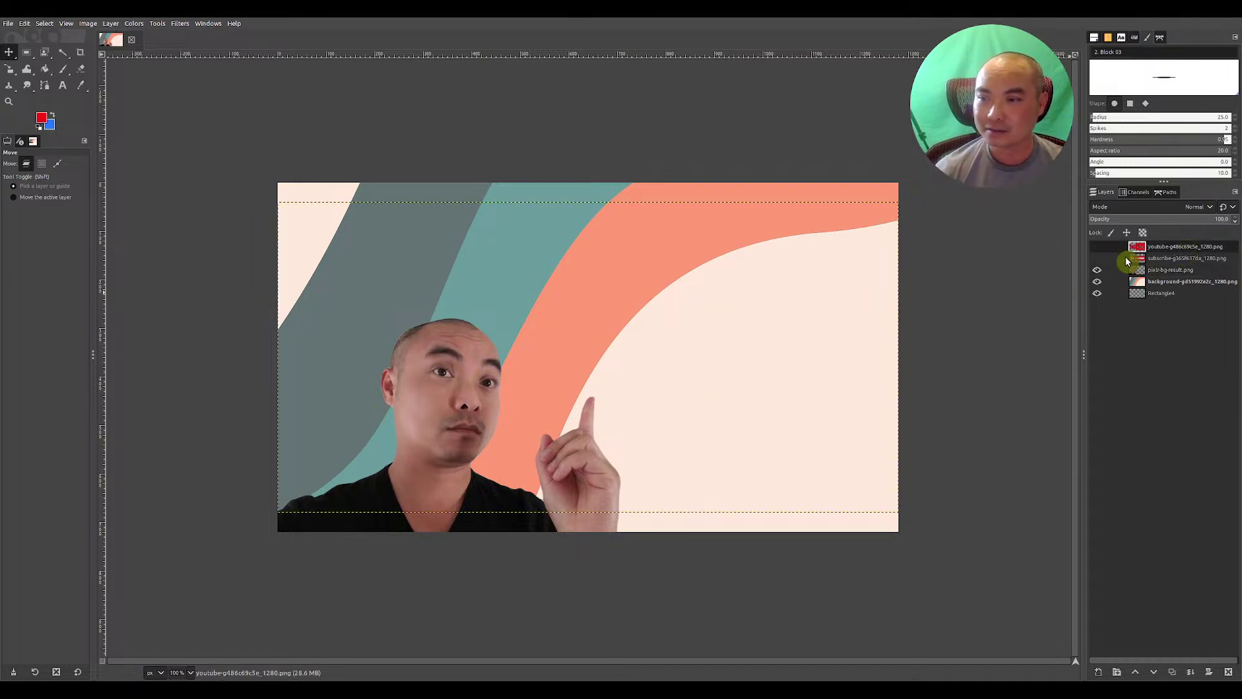
{"action": "left_click", "coordinate": [1101, 248]}
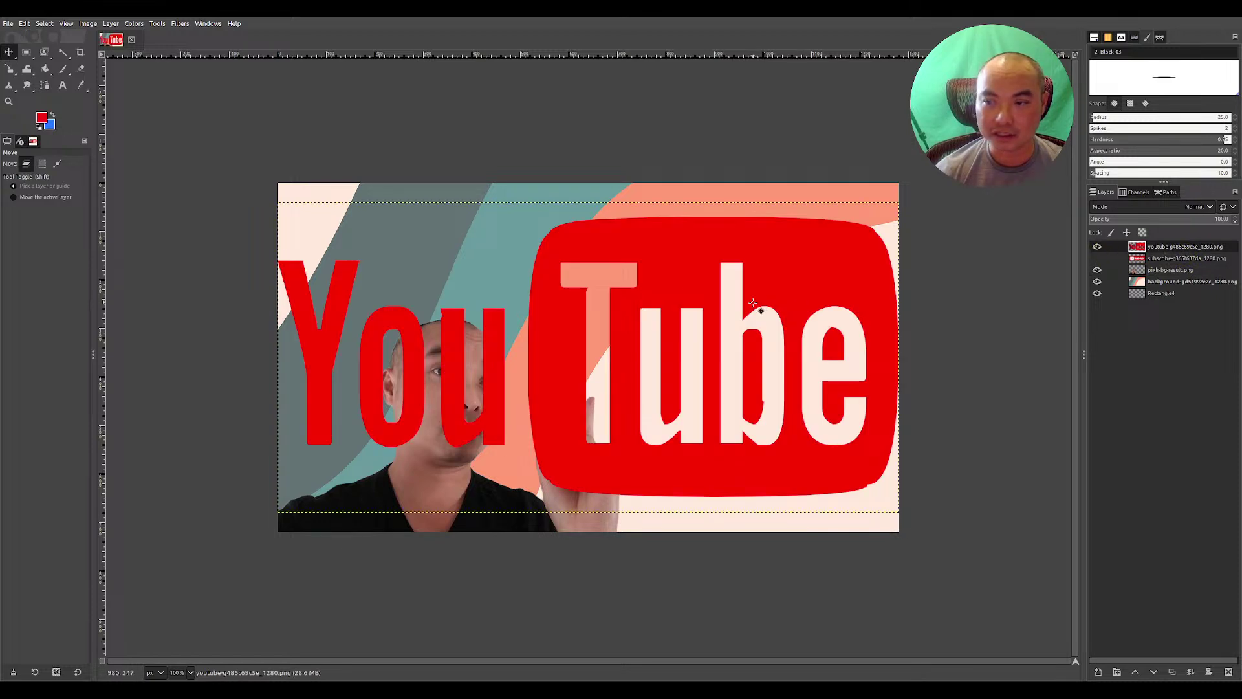
{"action": "left_click", "coordinate": [9, 69]}
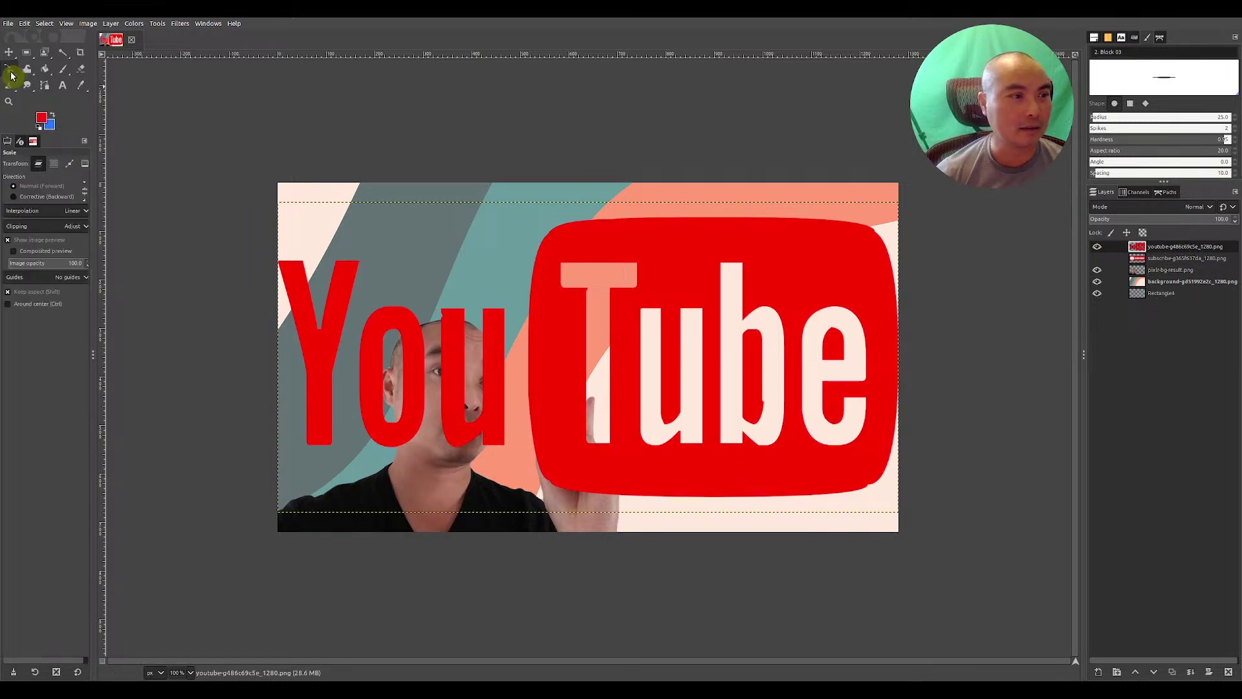
{"action": "left_click", "coordinate": [665, 343]}
{"action": "left_click_drag", "start_coordinate": [898, 203], "coordinate": [518, 388]}
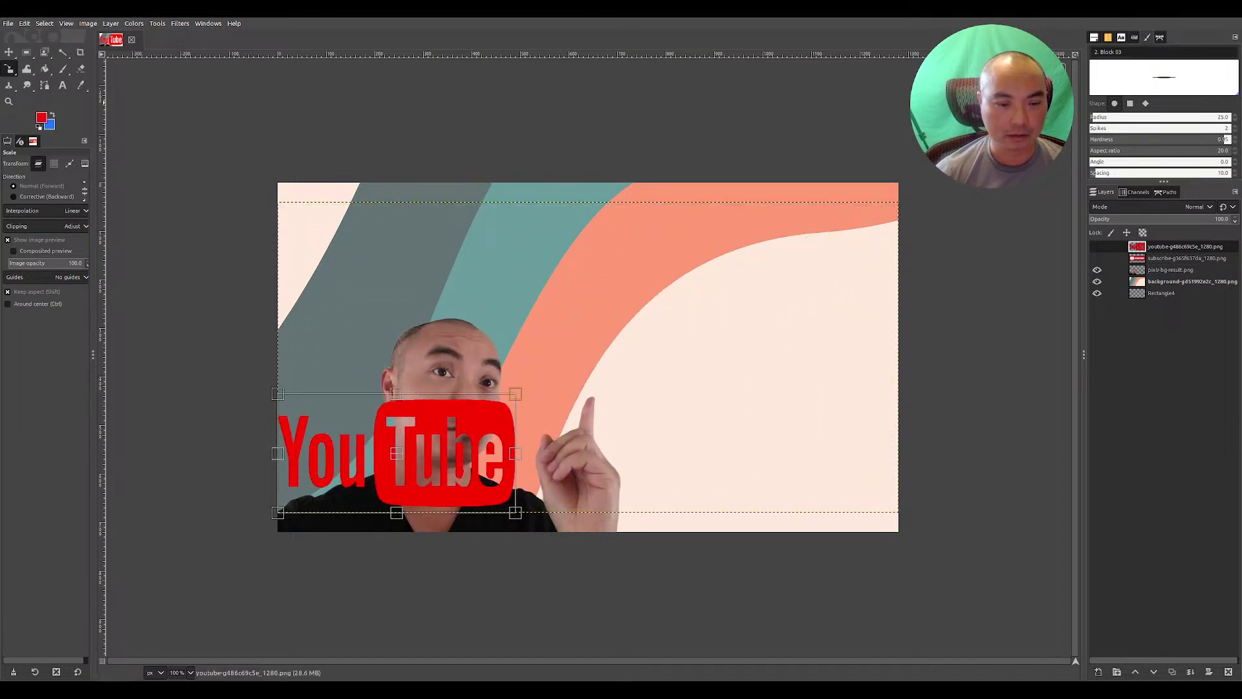
{"action": "key", "text": "Return"}
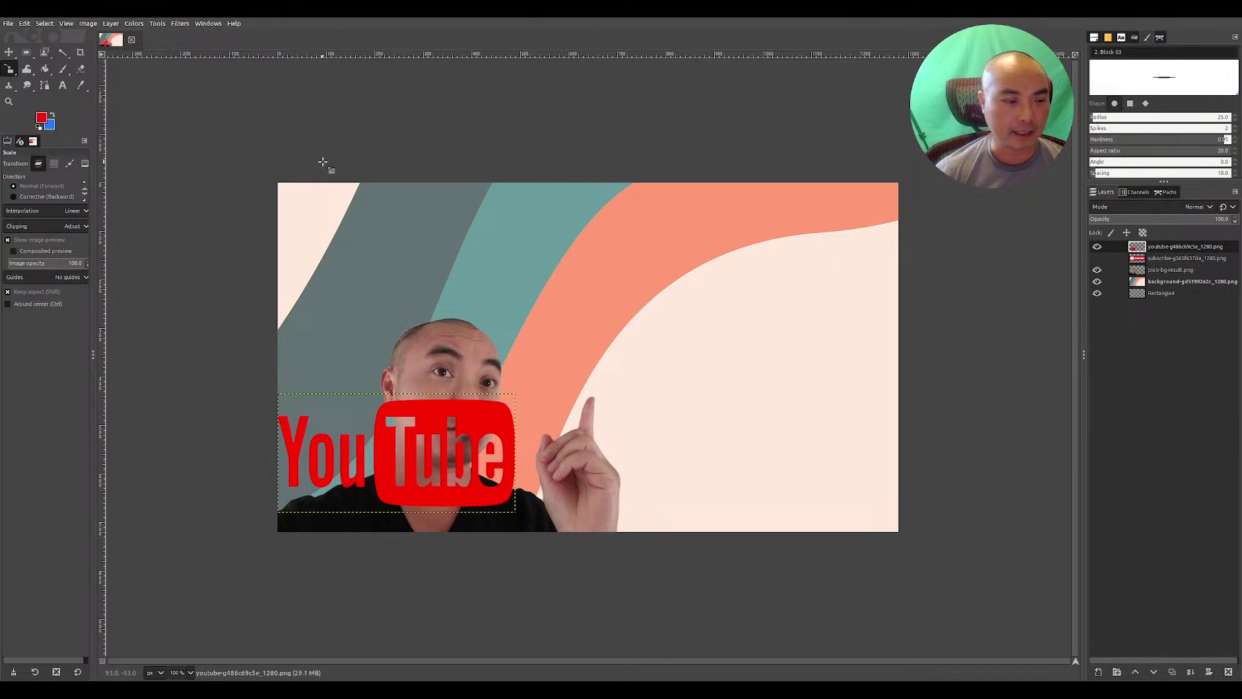
{"action": "left_click", "coordinate": [9, 52]}
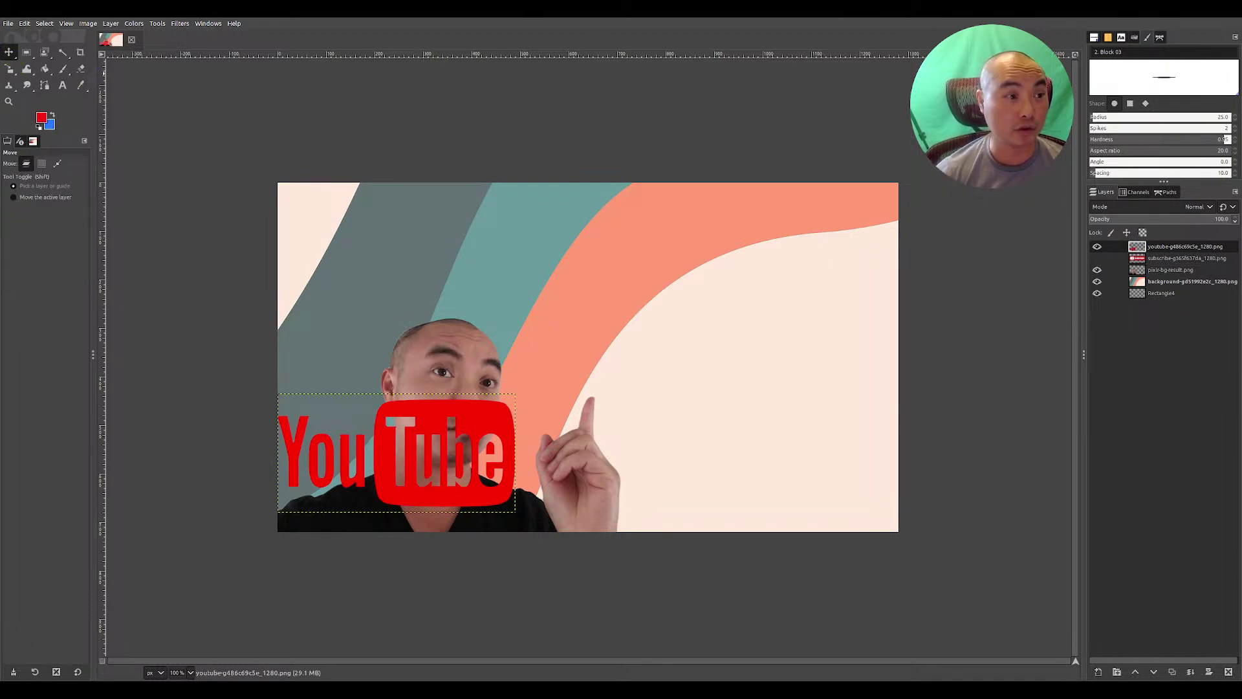
{"action": "left_click_drag", "start_coordinate": [455, 493], "coordinate": [795, 296]}
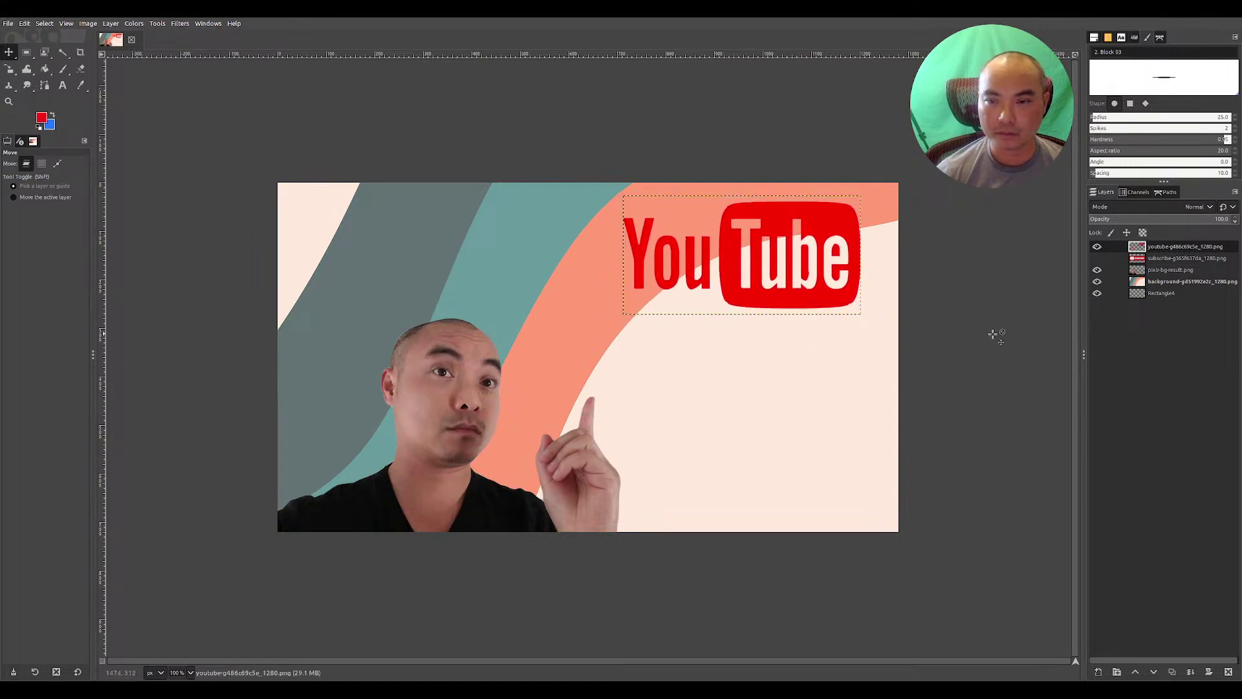
Unhide the Subscribe button, scale it to about a fifth of the canvas width and place it in the canvas's lower-right corner.
{"action": "left_click", "coordinate": [1166, 258]}
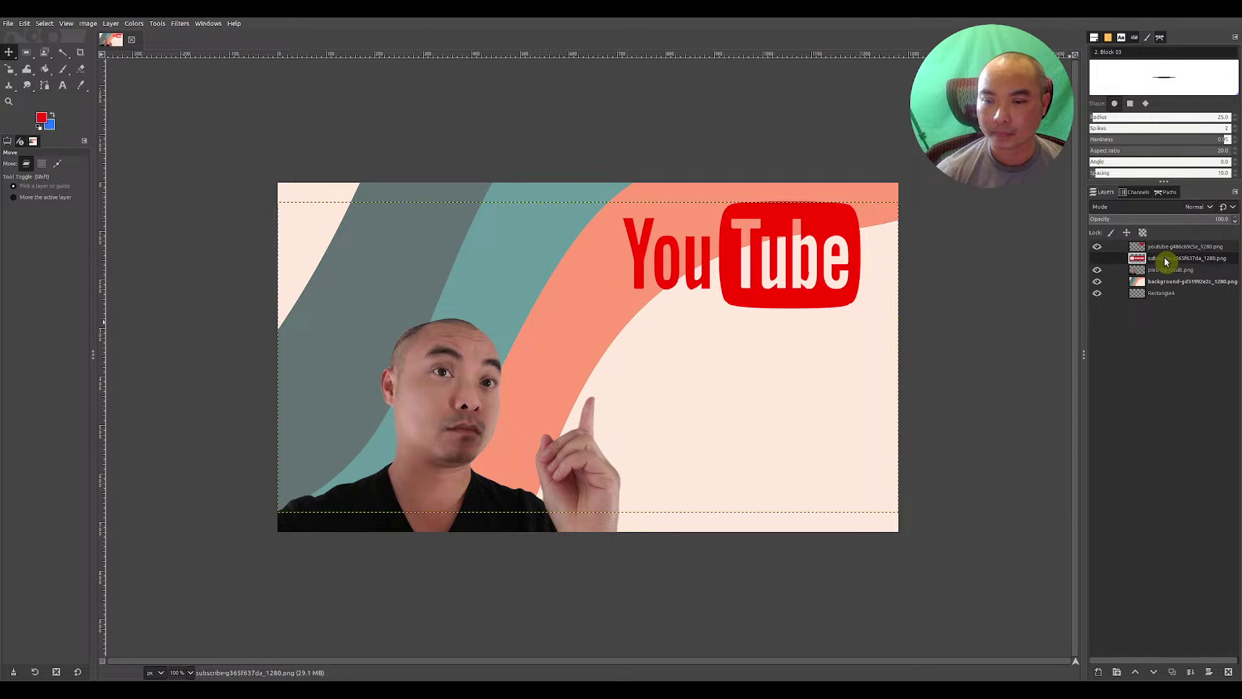
{"action": "left_click", "coordinate": [1103, 260]}
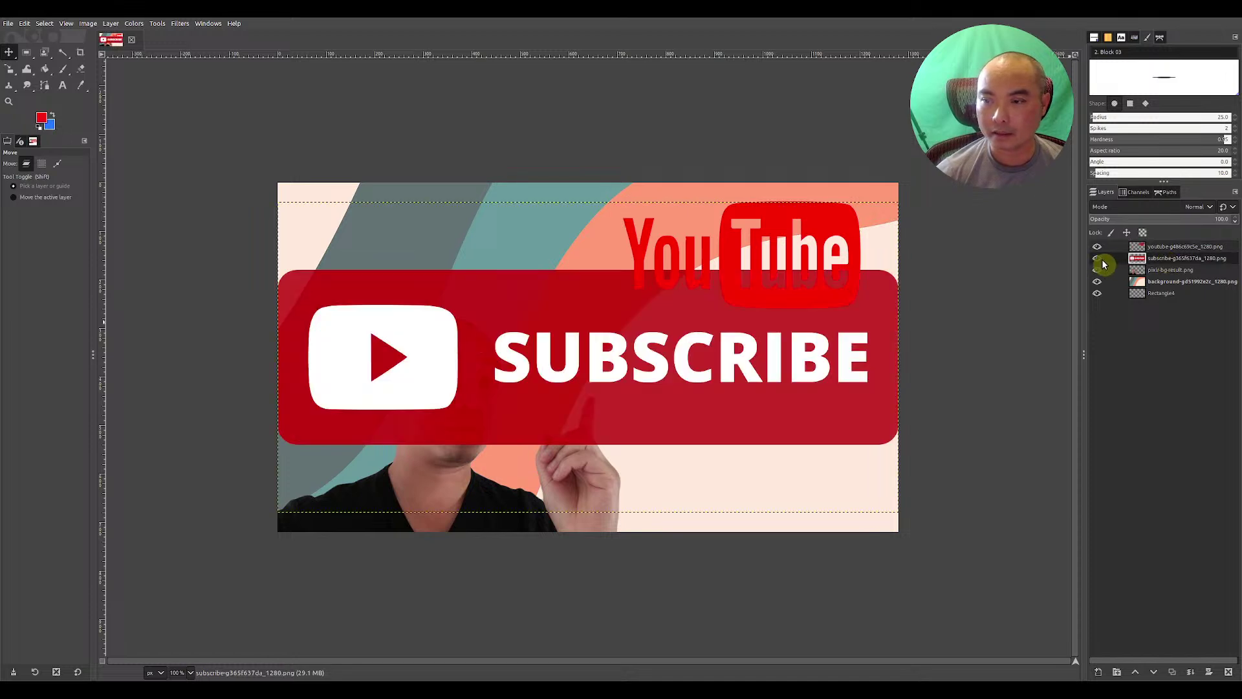
{"action": "left_click", "coordinate": [9, 69]}
{"action": "left_click", "coordinate": [660, 391]}
{"action": "left_click_drag", "start_coordinate": [896, 206], "coordinate": [403, 475]}
{"action": "left_click", "coordinate": [1046, 148]}
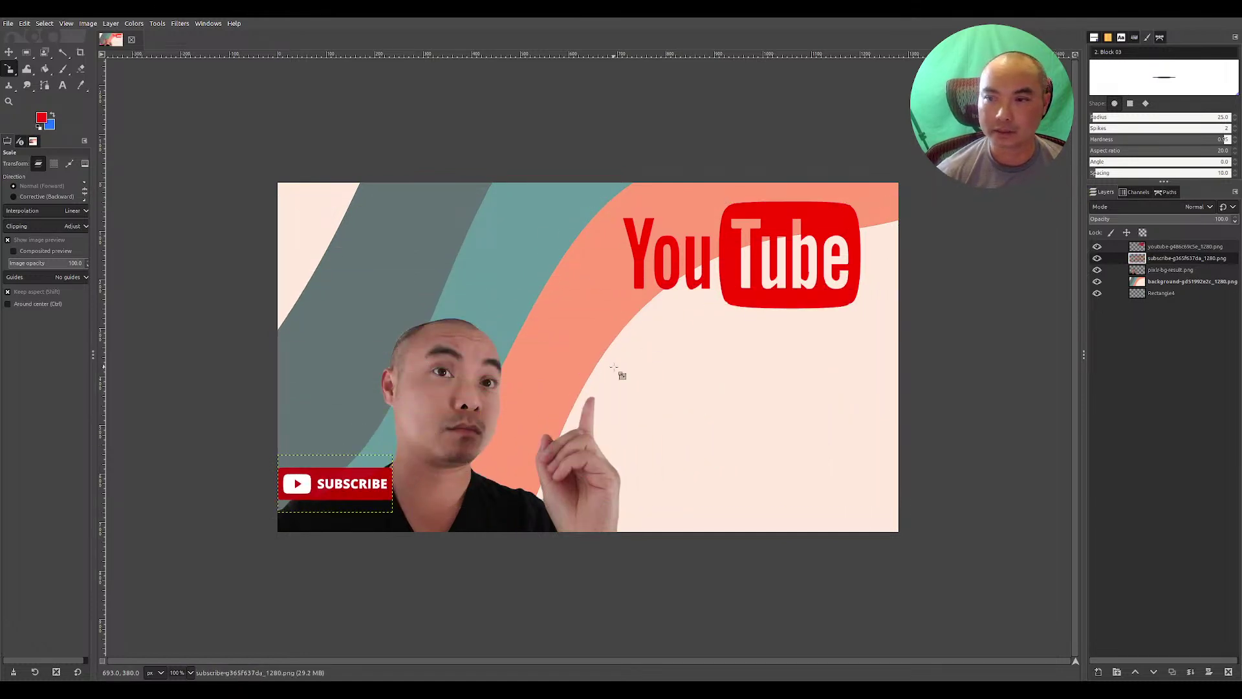
{"action": "left_click", "coordinate": [9, 52]}
{"action": "left_click_drag", "start_coordinate": [363, 495], "coordinate": [858, 518]}
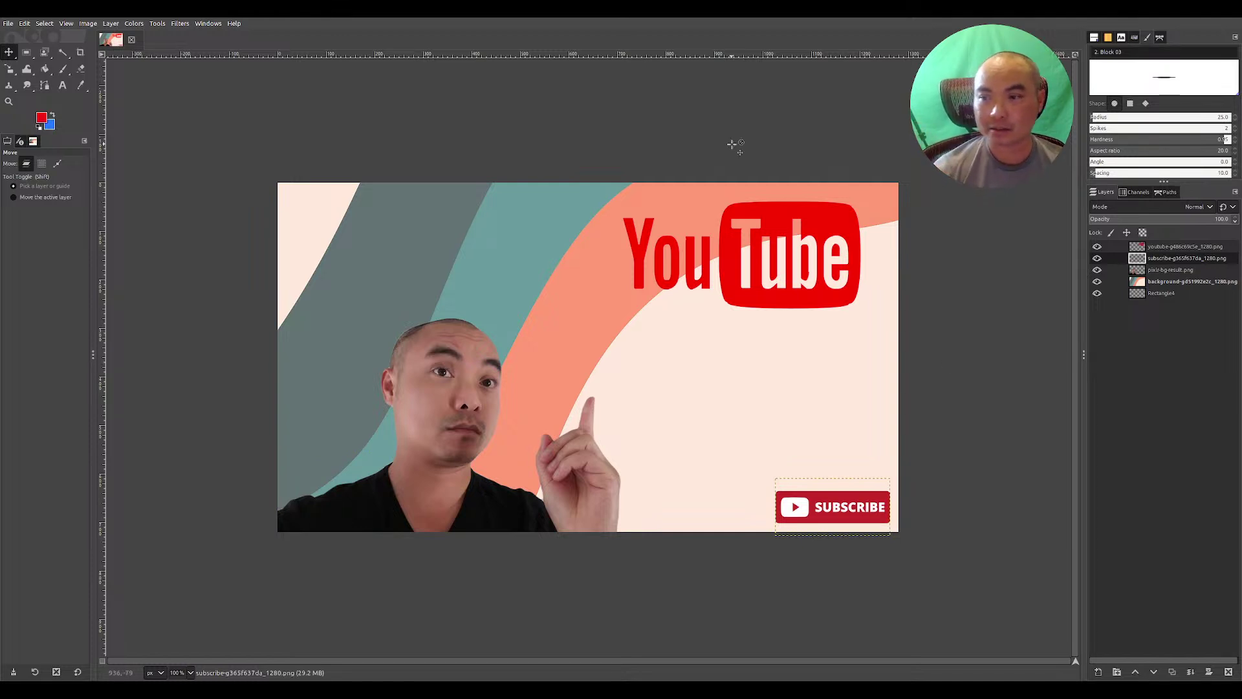
{"action": "left_click", "coordinate": [1158, 249]}
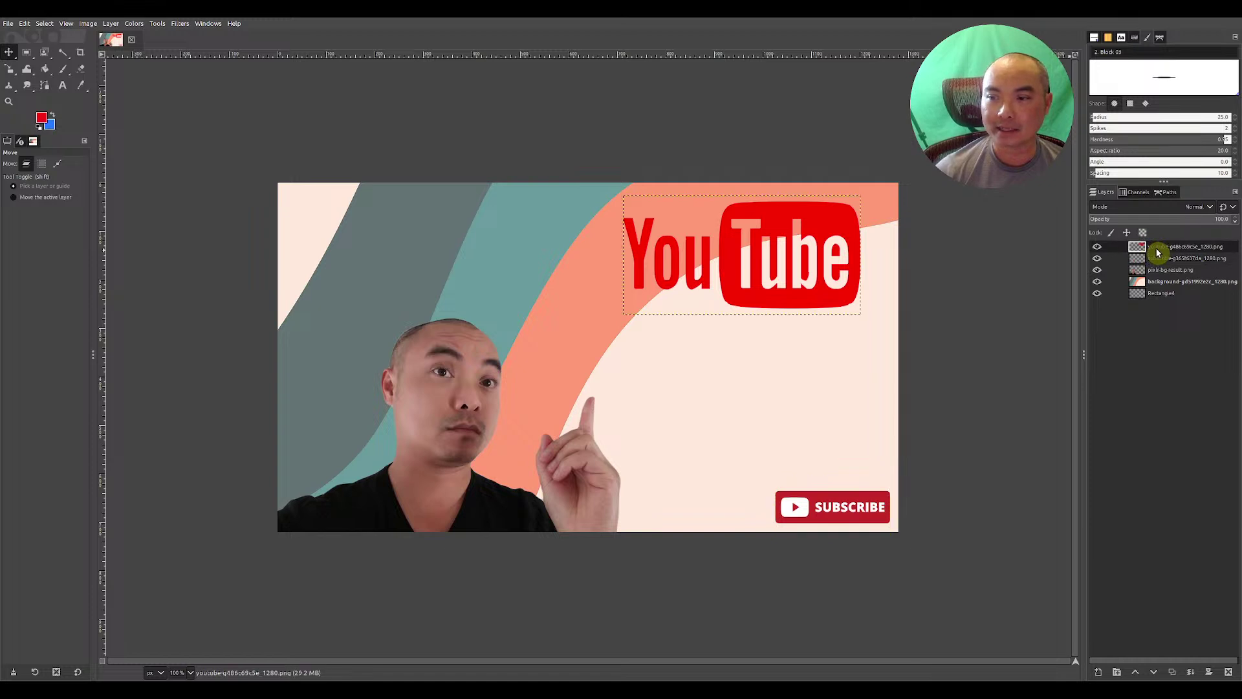
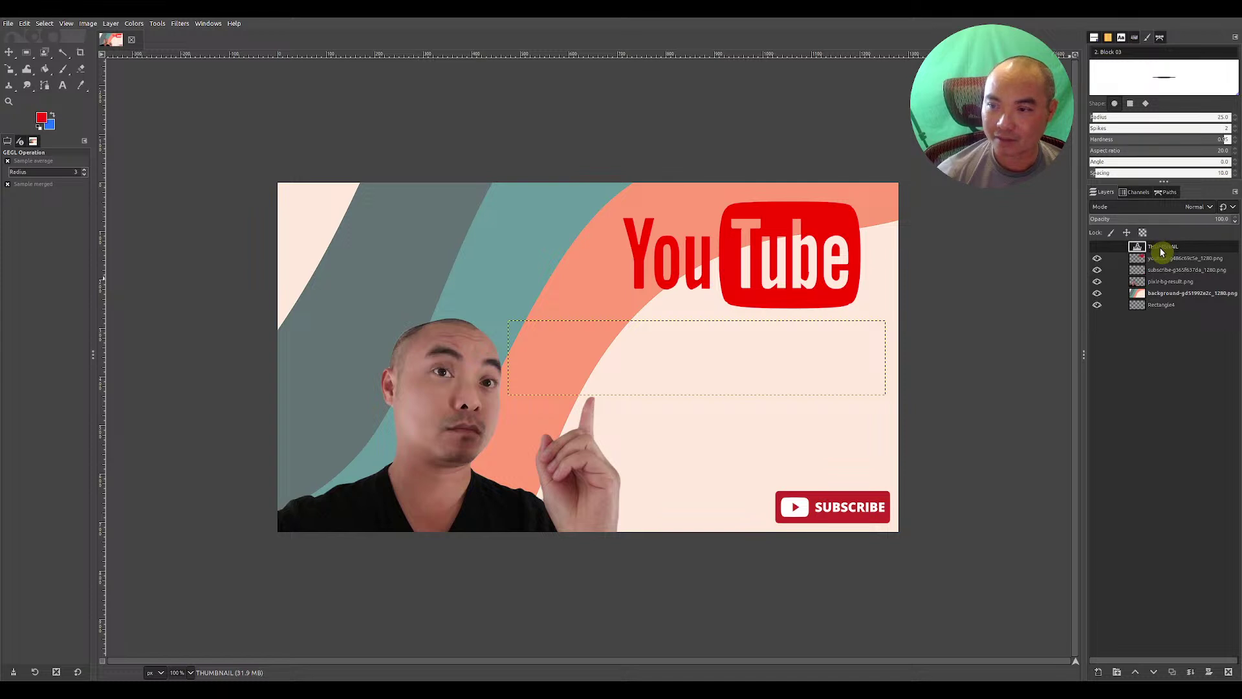
Duplicate the hidden THUMBNAIL text layer, and make the copy visible and active.
{"action": "left_click", "coordinate": [1174, 673]}
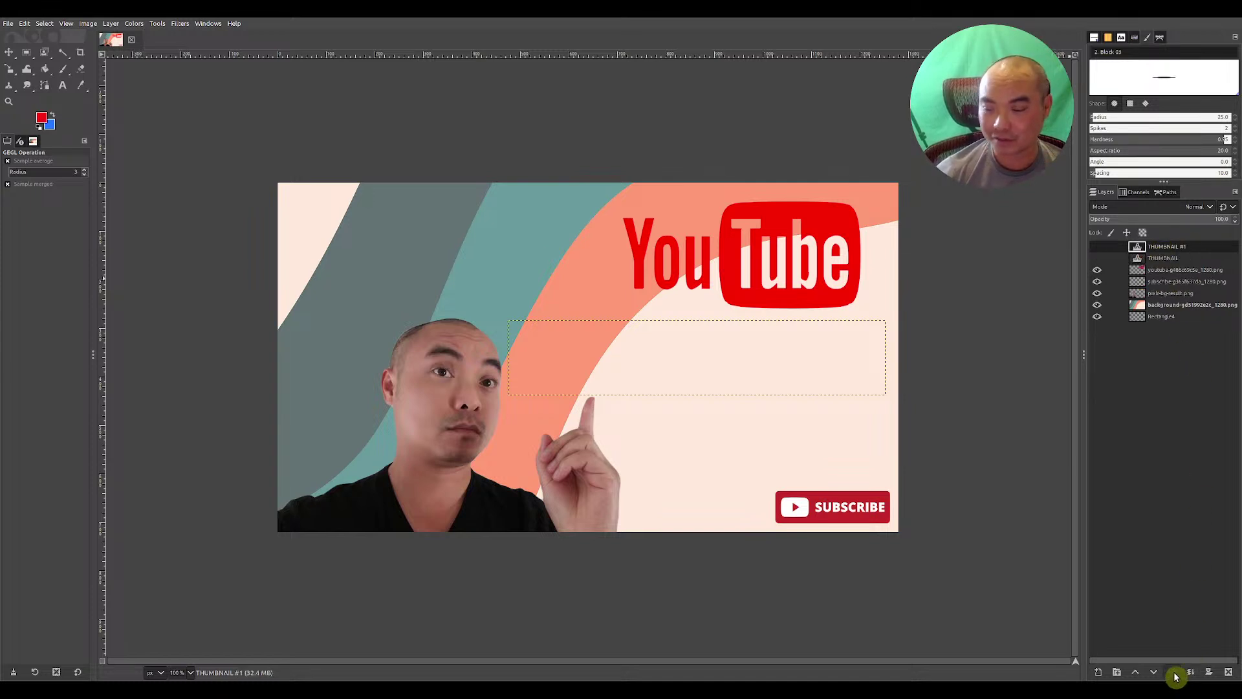
{"action": "left_click", "coordinate": [1097, 247]}
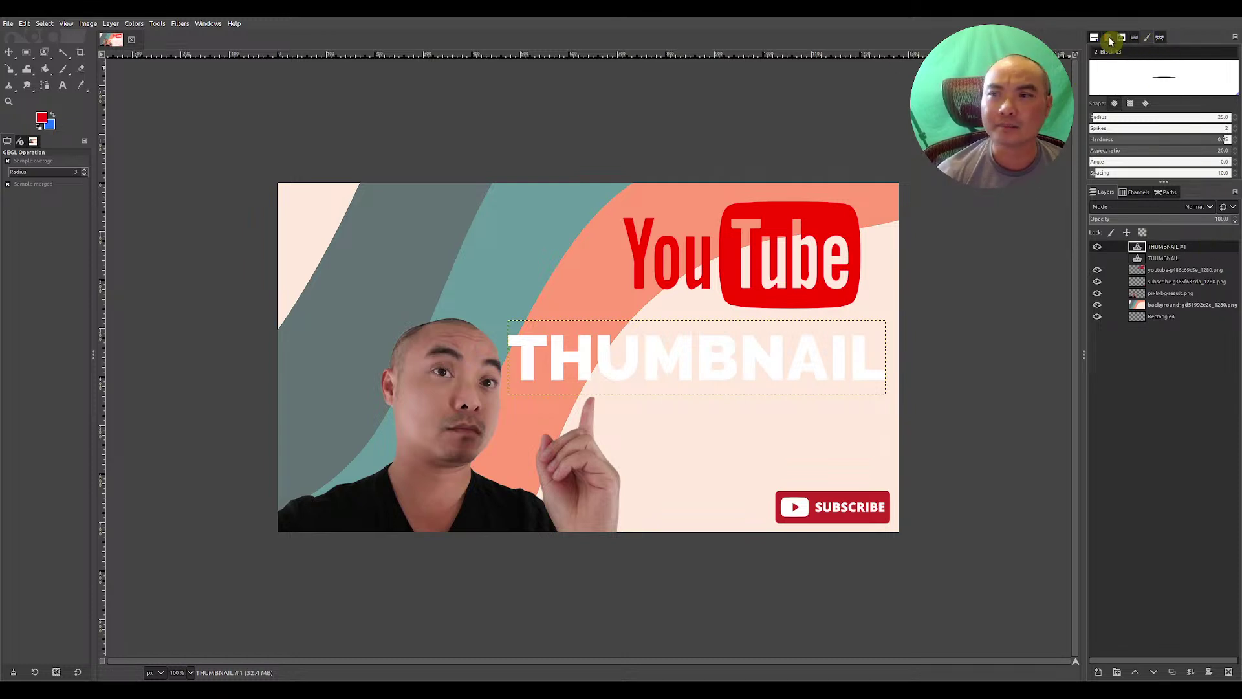
{"action": "left_click", "coordinate": [1132, 256]}
{"action": "left_click", "coordinate": [1176, 249]}
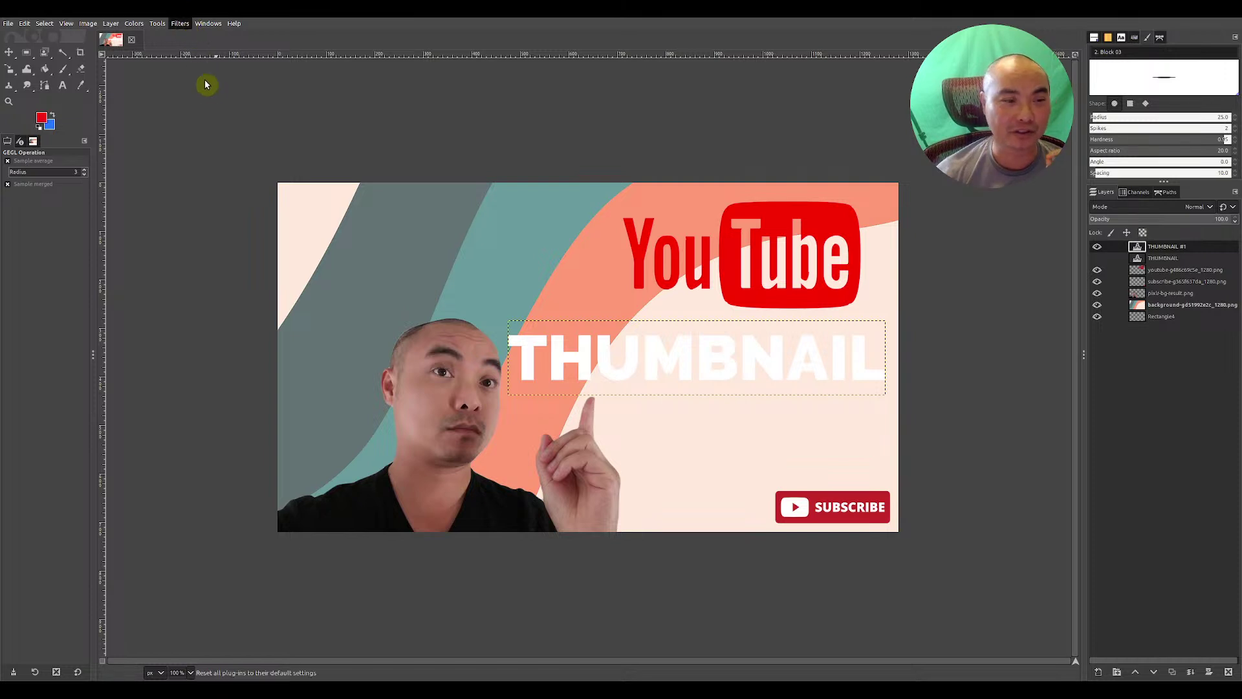
Apply Drop Shadow to the visible THUMBNAIL copy as a thin hard-edged black outline, trying teal and pale colours sampled from the image first.
{"action": "key", "text": "ctrl+f"}
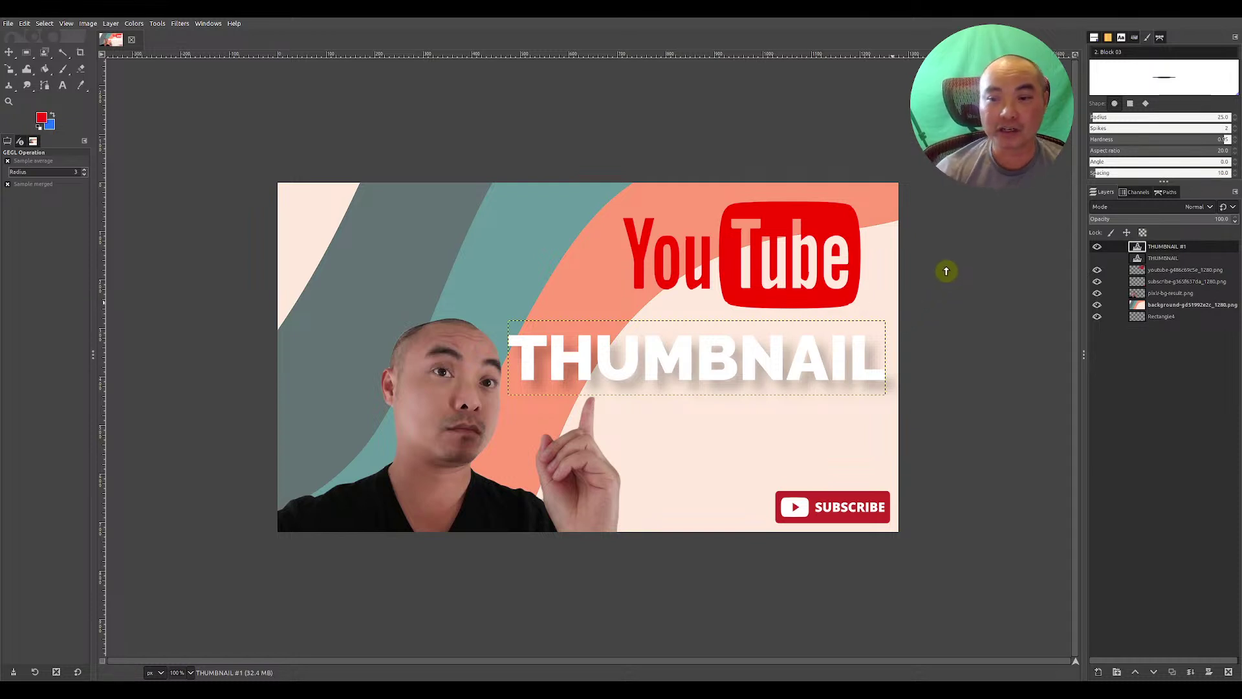
{"action": "key", "text": "ctrl+f"}
{"action": "key", "text": "ctrl+f"}
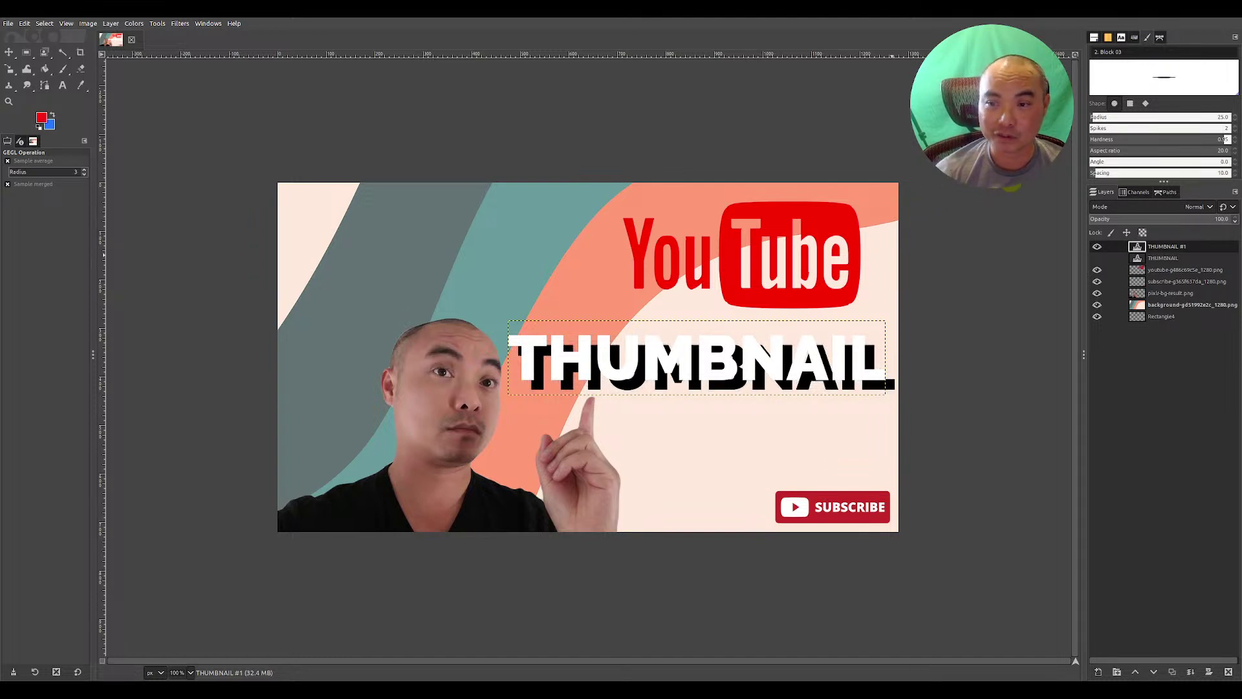
{"action": "left_click_drag", "start_coordinate": [1011, 181], "coordinate": [974, 188]}
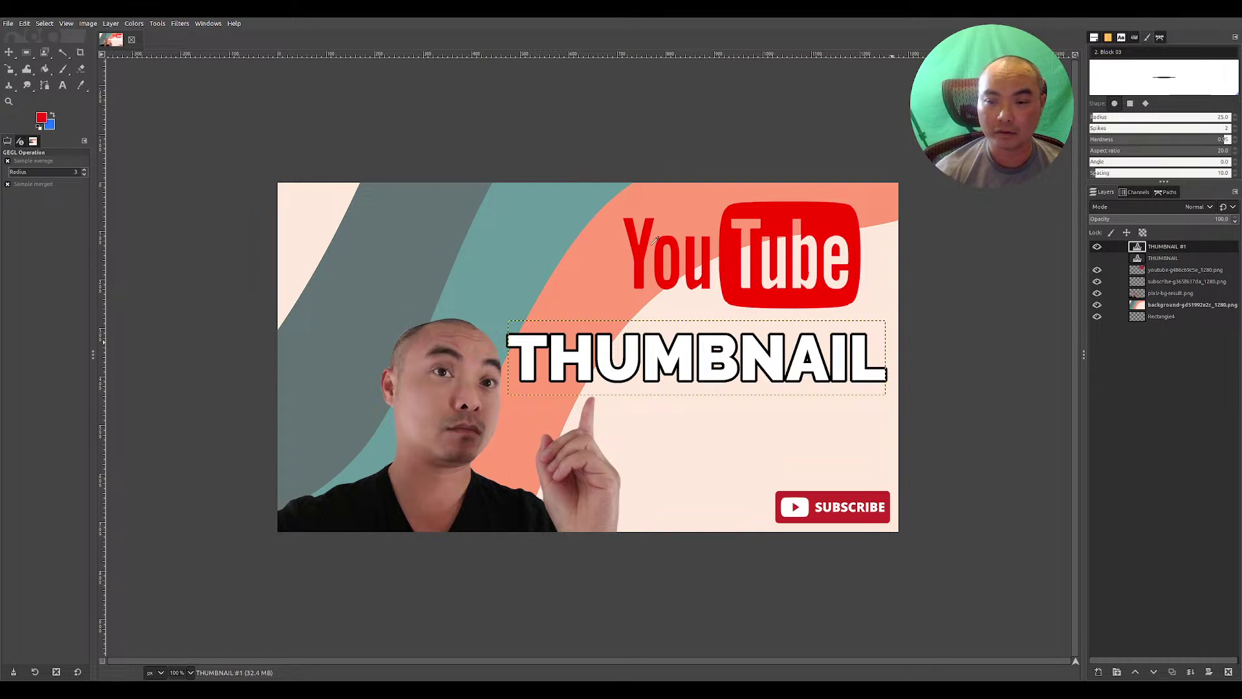
{"action": "left_click", "coordinate": [547, 227]}
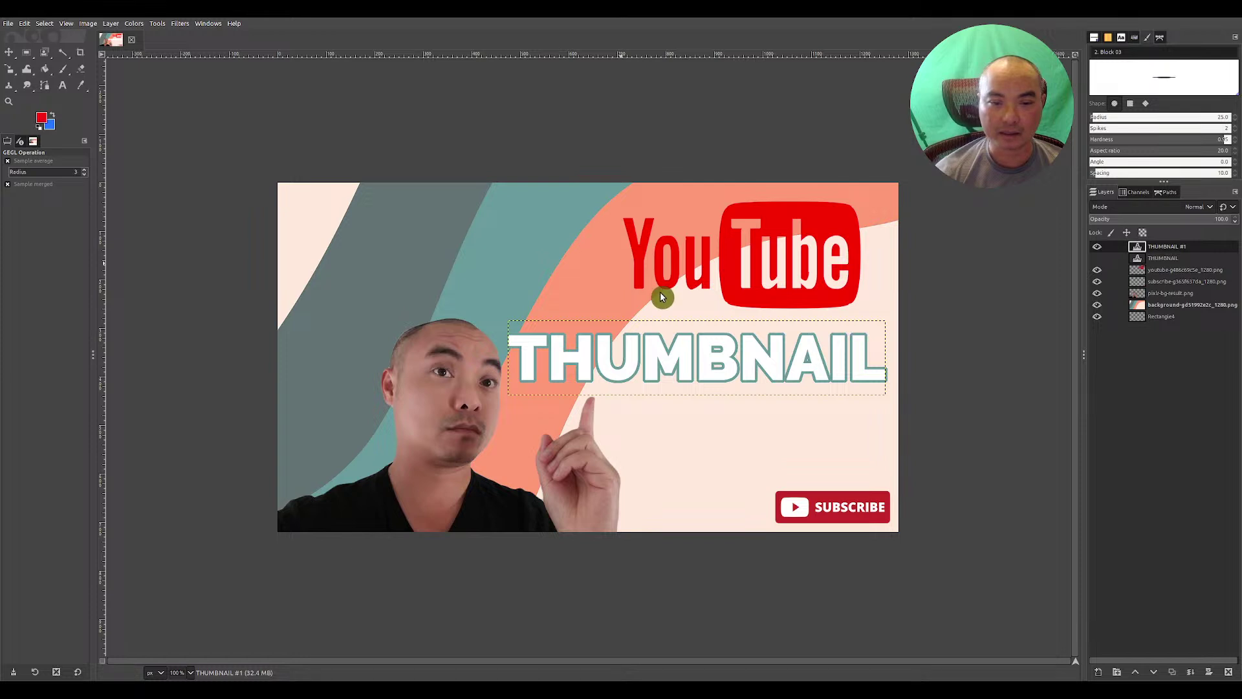
{"action": "left_click", "coordinate": [756, 367]}
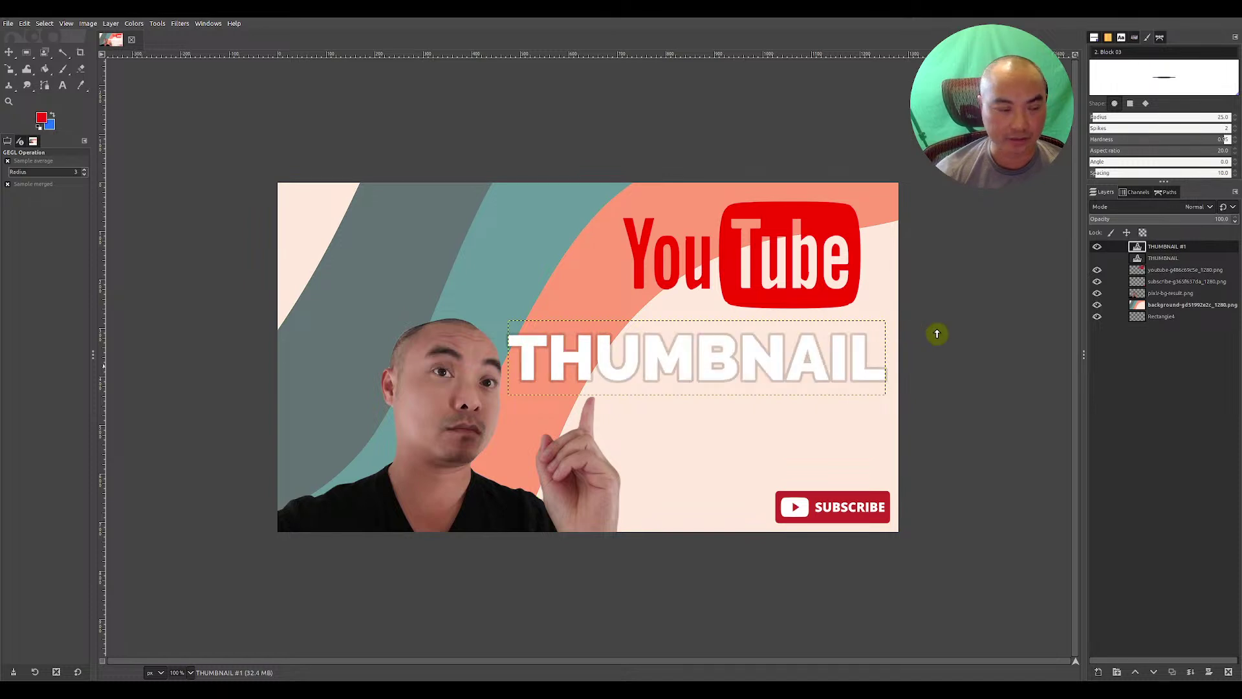
{"action": "left_click", "coordinate": [1059, 323]}
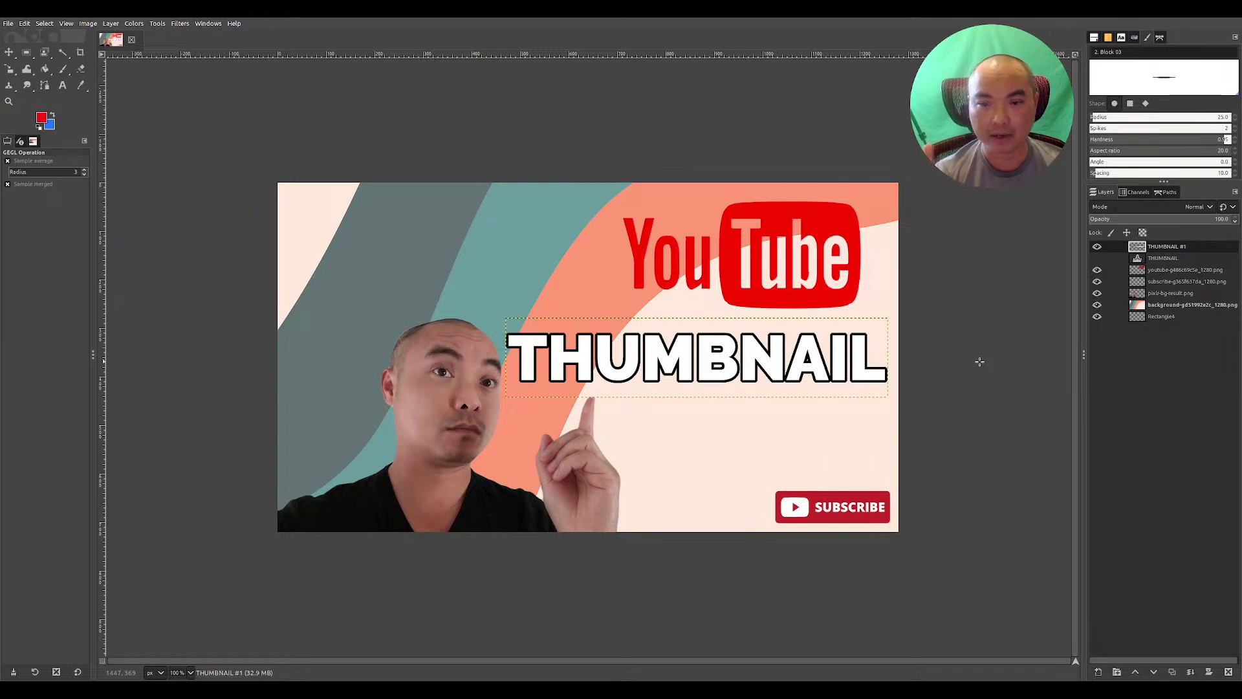
Hide the outlined THUMBNAIL copy, duplicate the original text layer, and make the new copy visible at the top of the layer stack.
{"action": "left_click", "coordinate": [1098, 250]}
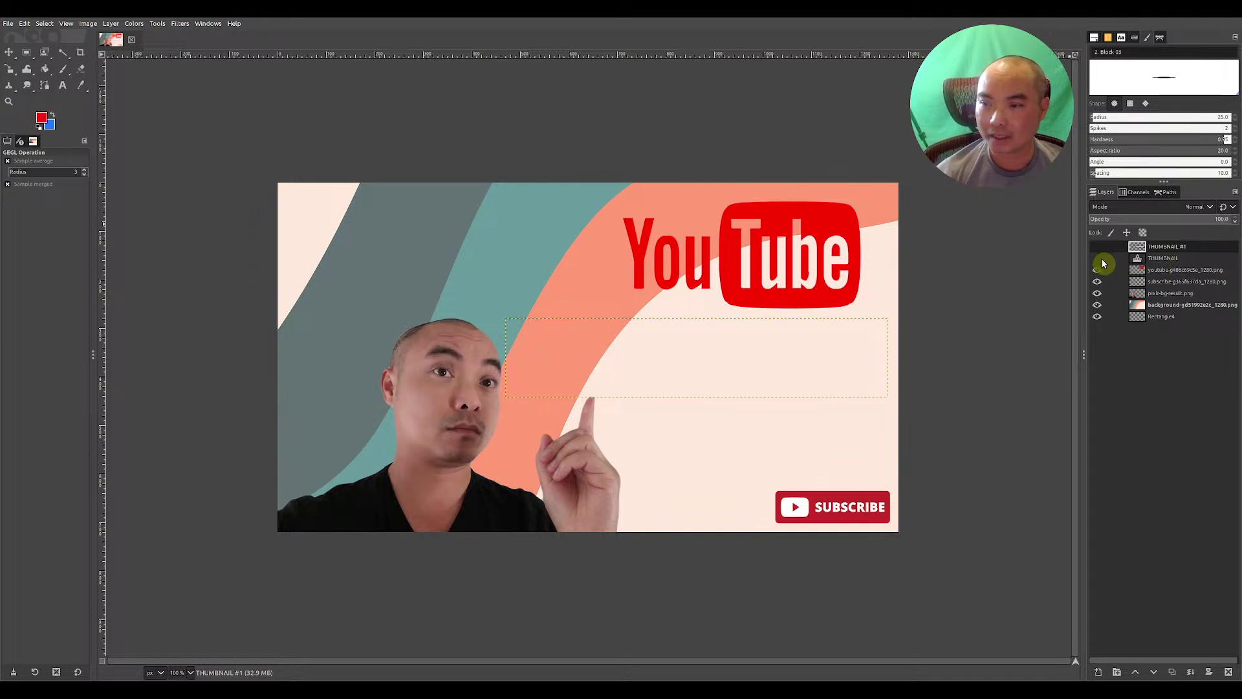
{"action": "left_click", "coordinate": [1179, 259]}
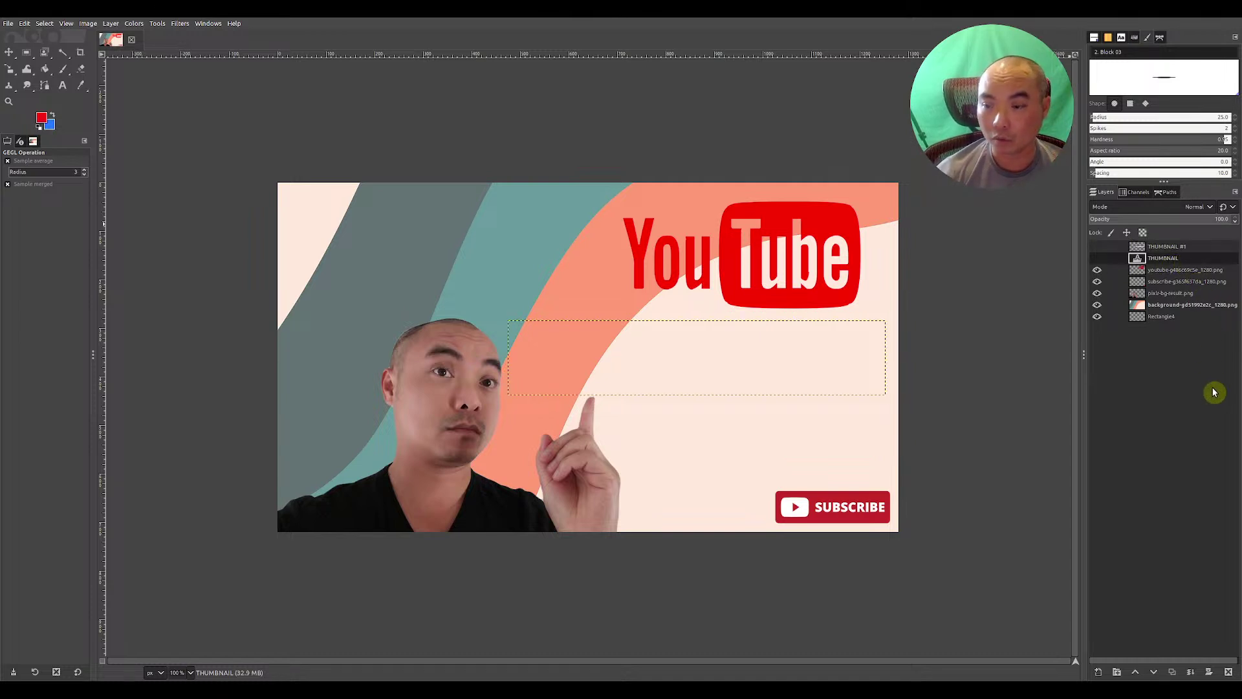
{"action": "left_click", "coordinate": [1172, 673]}
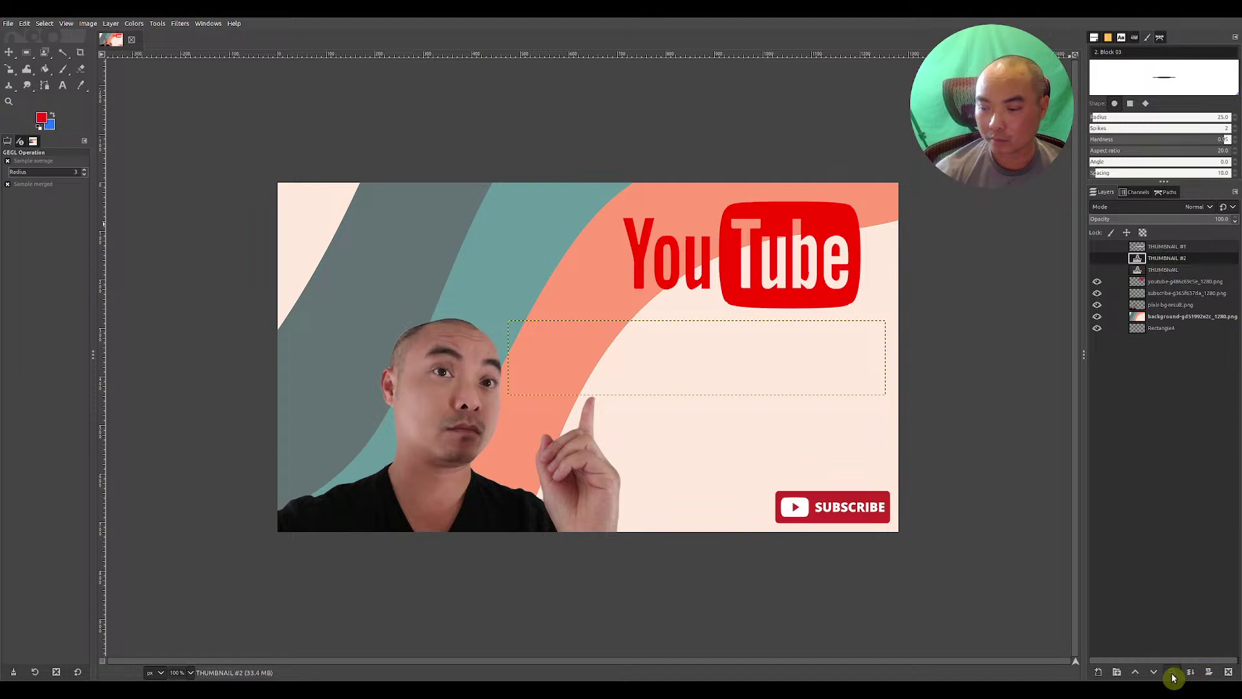
{"action": "left_click_drag", "start_coordinate": [1194, 252], "coordinate": [1194, 249]}
{"action": "left_click", "coordinate": [1099, 248]}
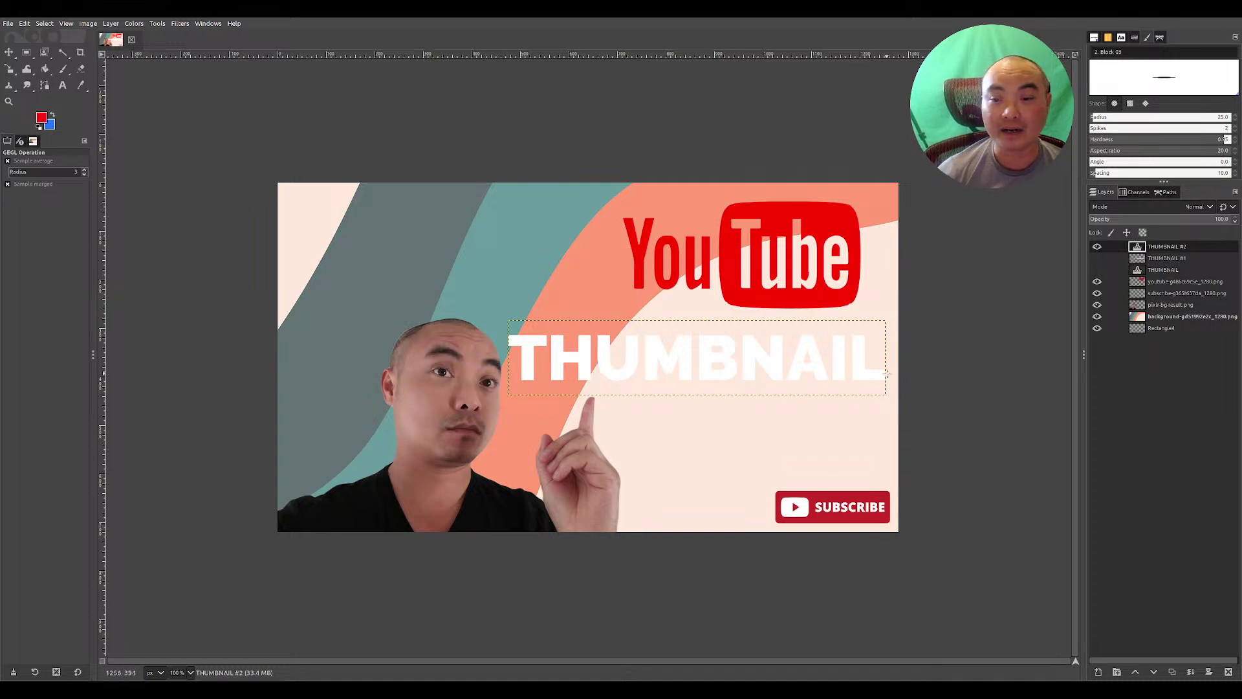
Add a new transparent layer directly beneath the topmost THUMBNAIL text layer.
{"action": "left_click", "coordinate": [1169, 259]}
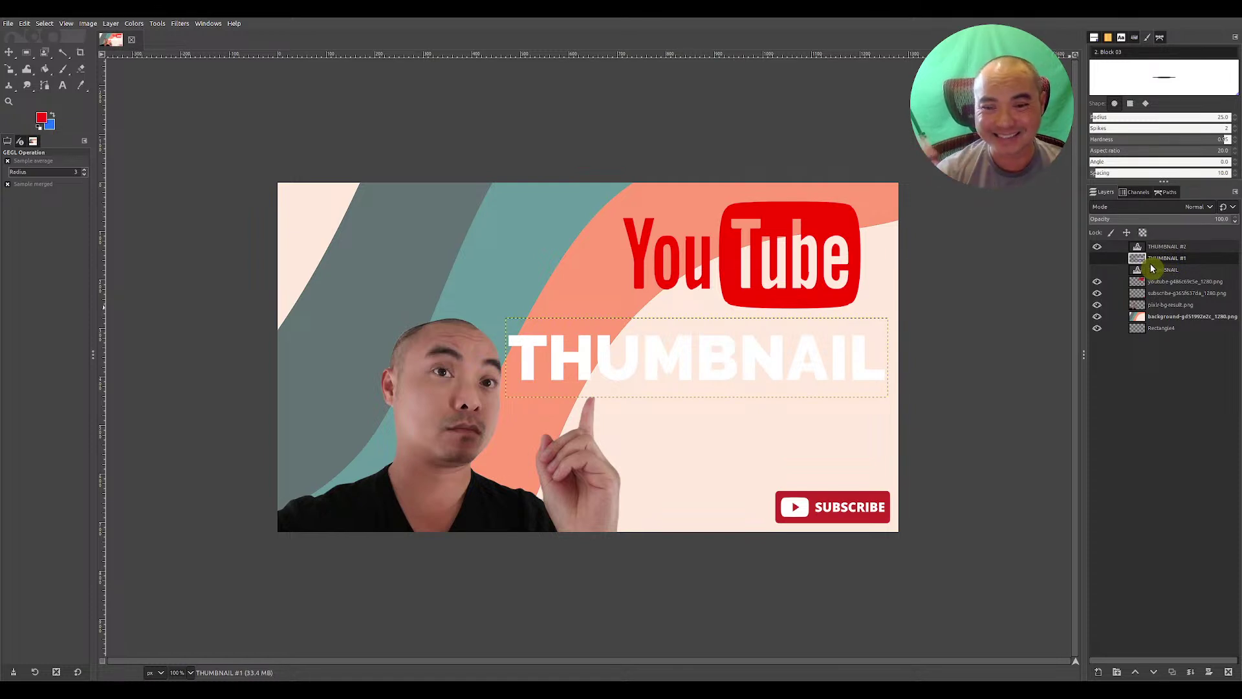
{"action": "left_click", "coordinate": [1191, 246]}
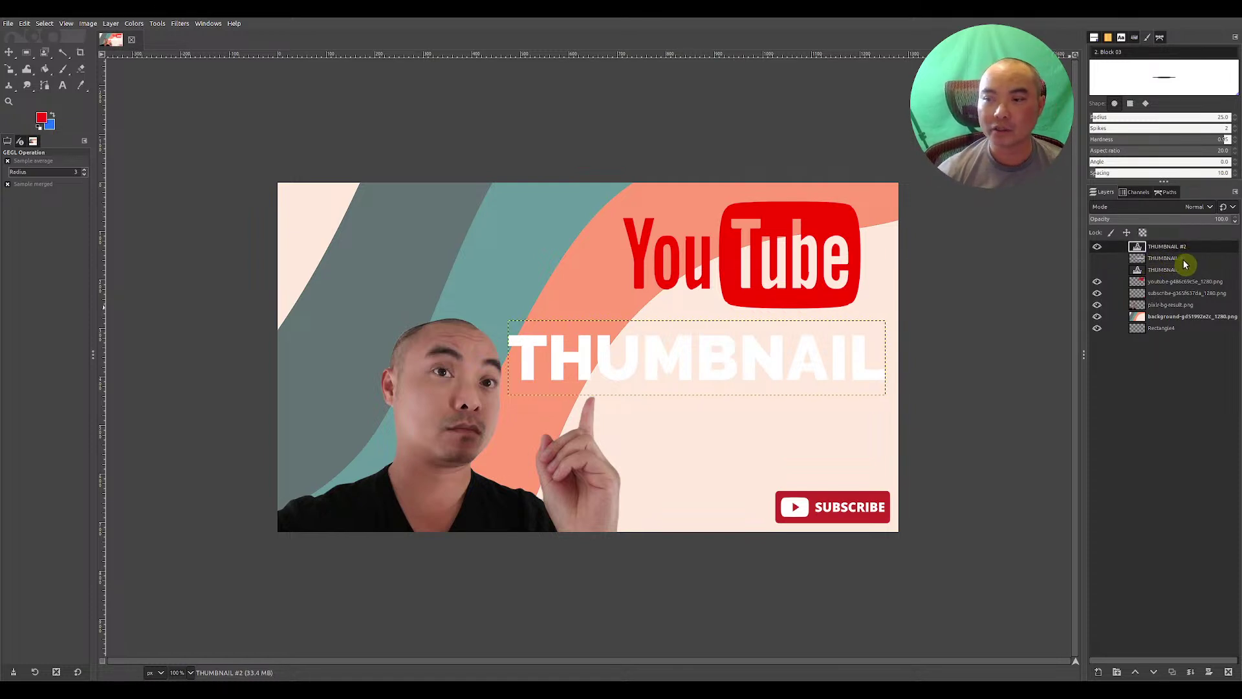
{"action": "left_click", "coordinate": [1185, 259]}
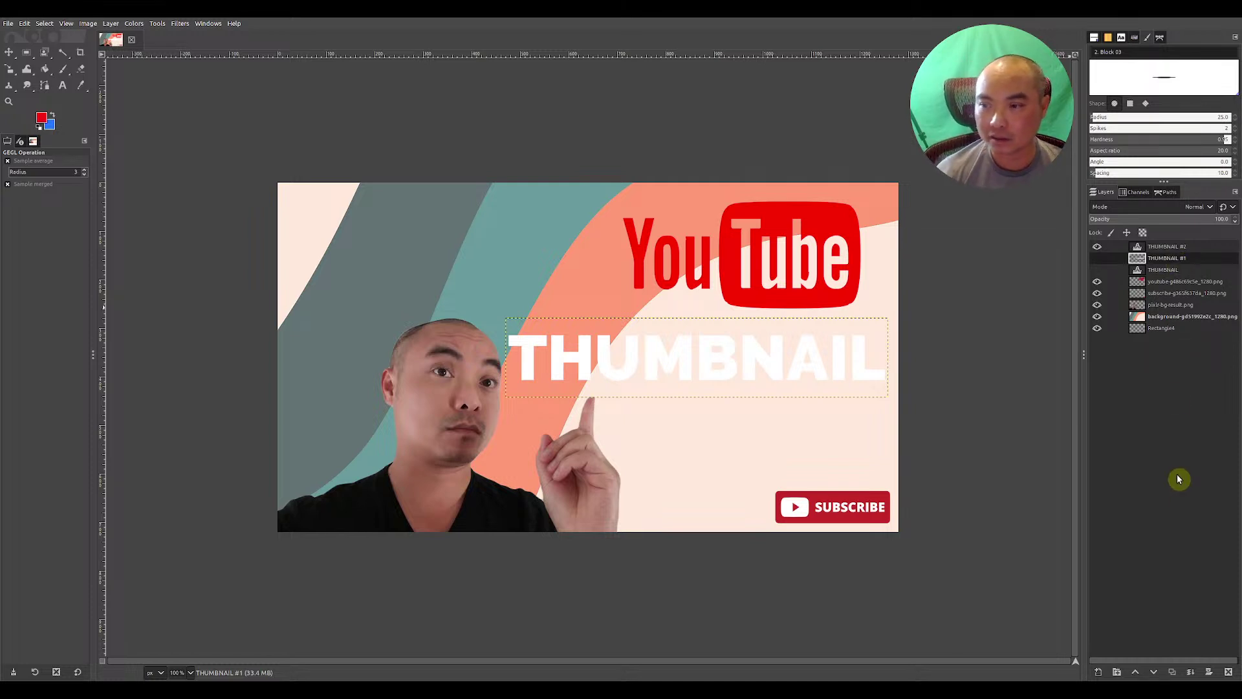
{"action": "left_click", "coordinate": [1160, 252]}
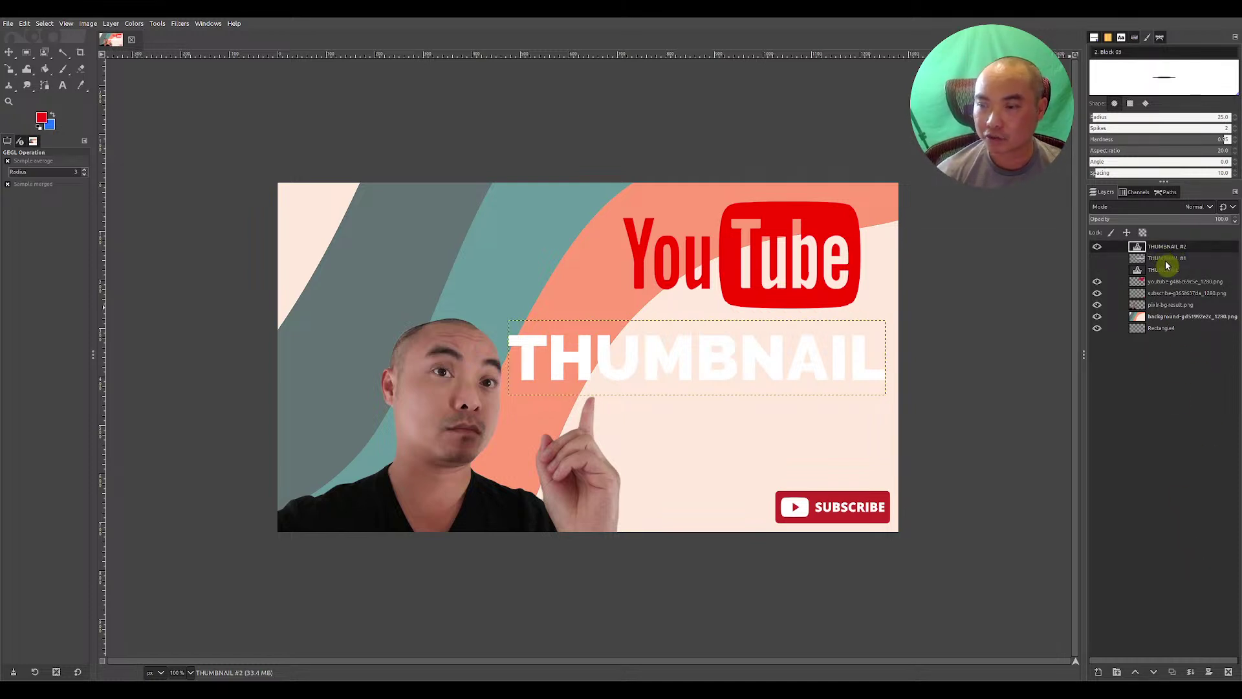
{"action": "left_click", "coordinate": [1164, 259]}
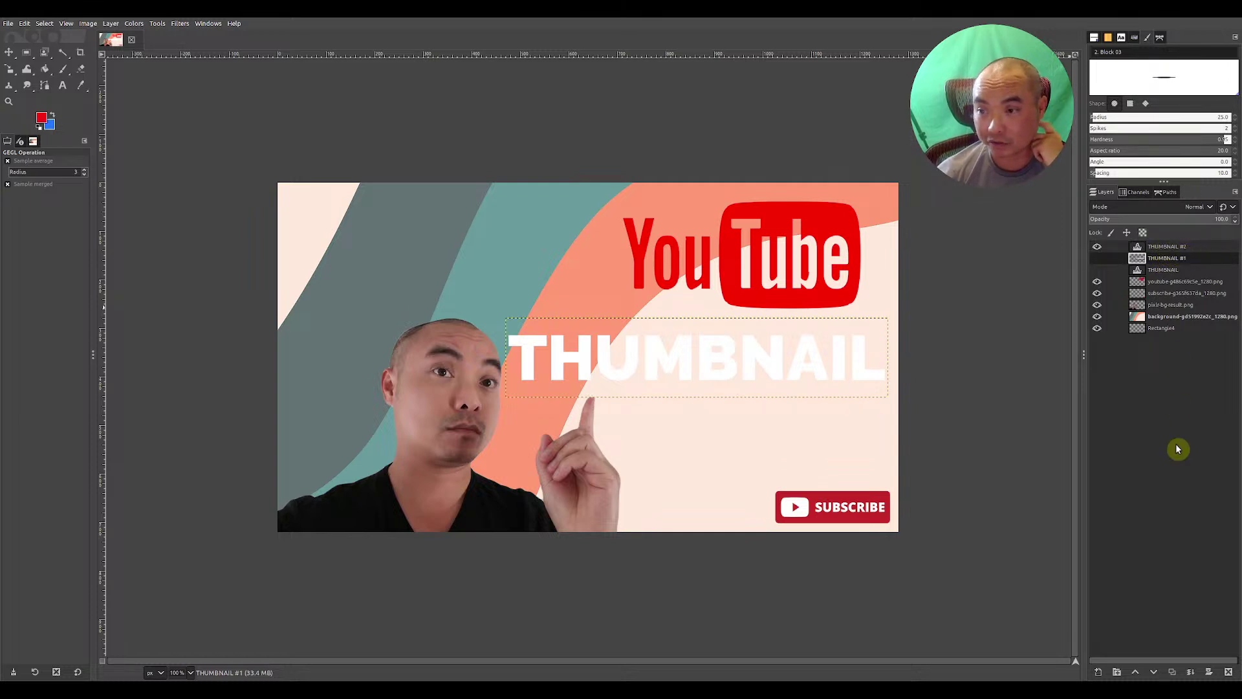
{"action": "left_click", "coordinate": [1098, 673], "text": "shift"}
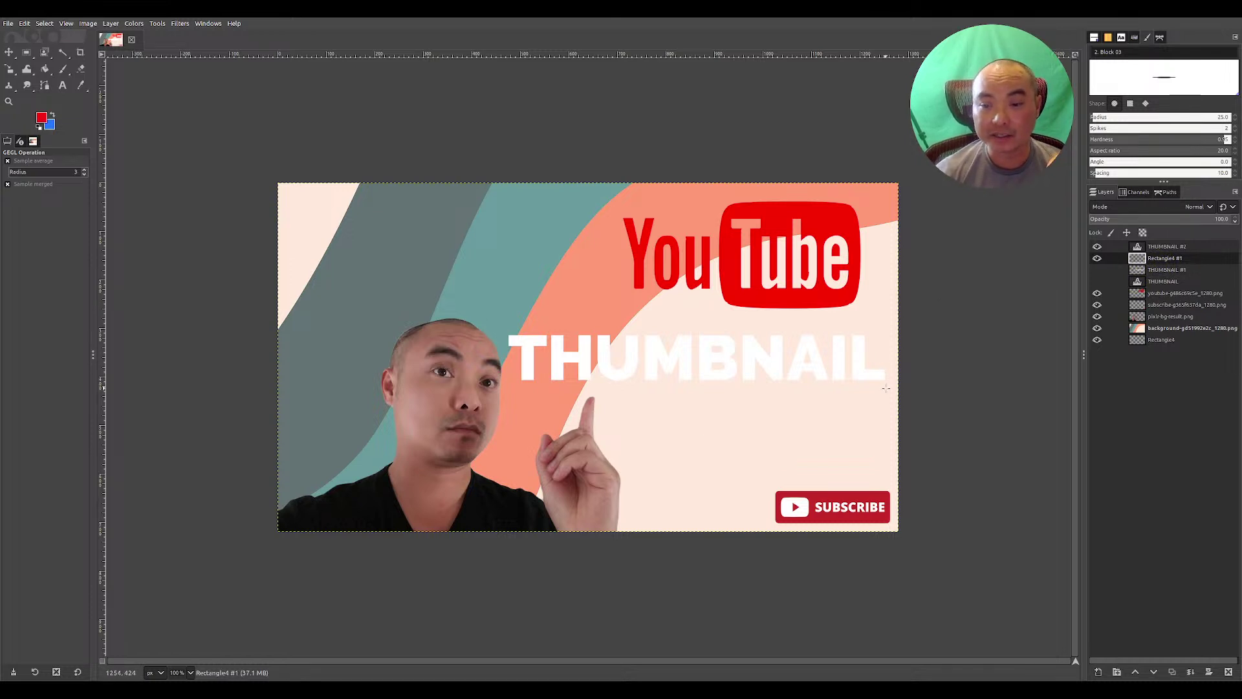
Fill a rectangular selection about 806 px wide around the THUMBNAIL text with black on the new layer, and clear the selection.
{"action": "left_click", "coordinate": [29, 60]}
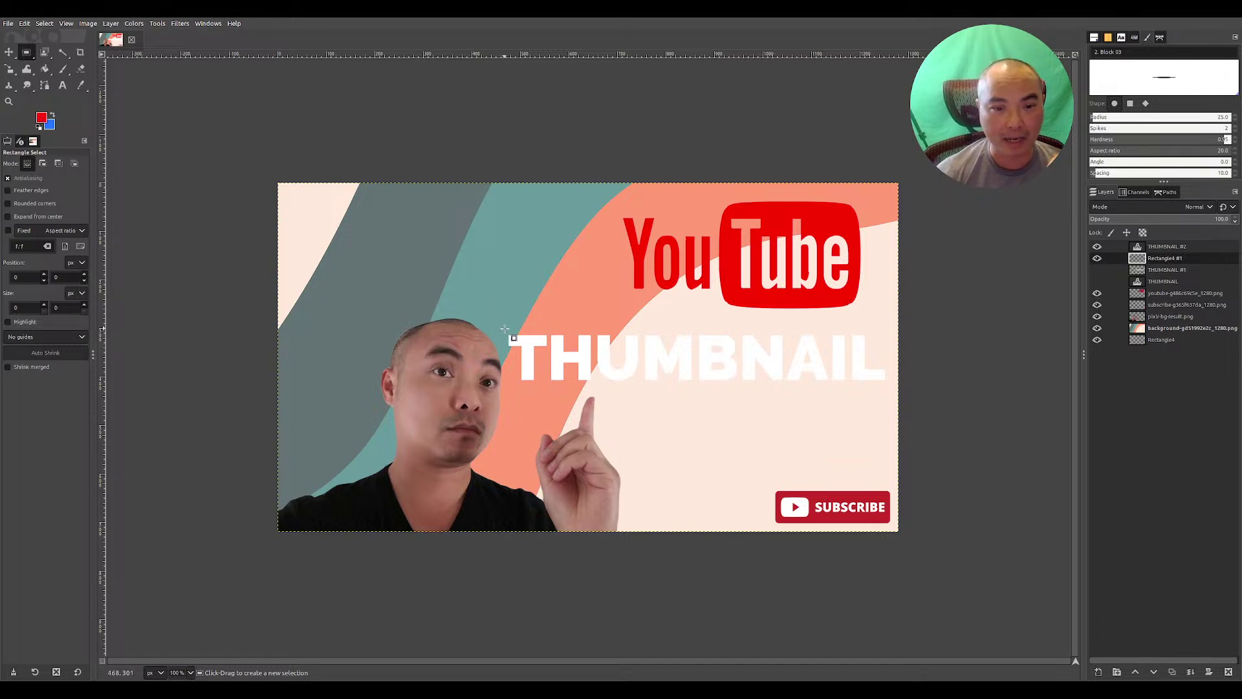
{"action": "left_click_drag", "start_coordinate": [502, 329], "coordinate": [901, 398]}
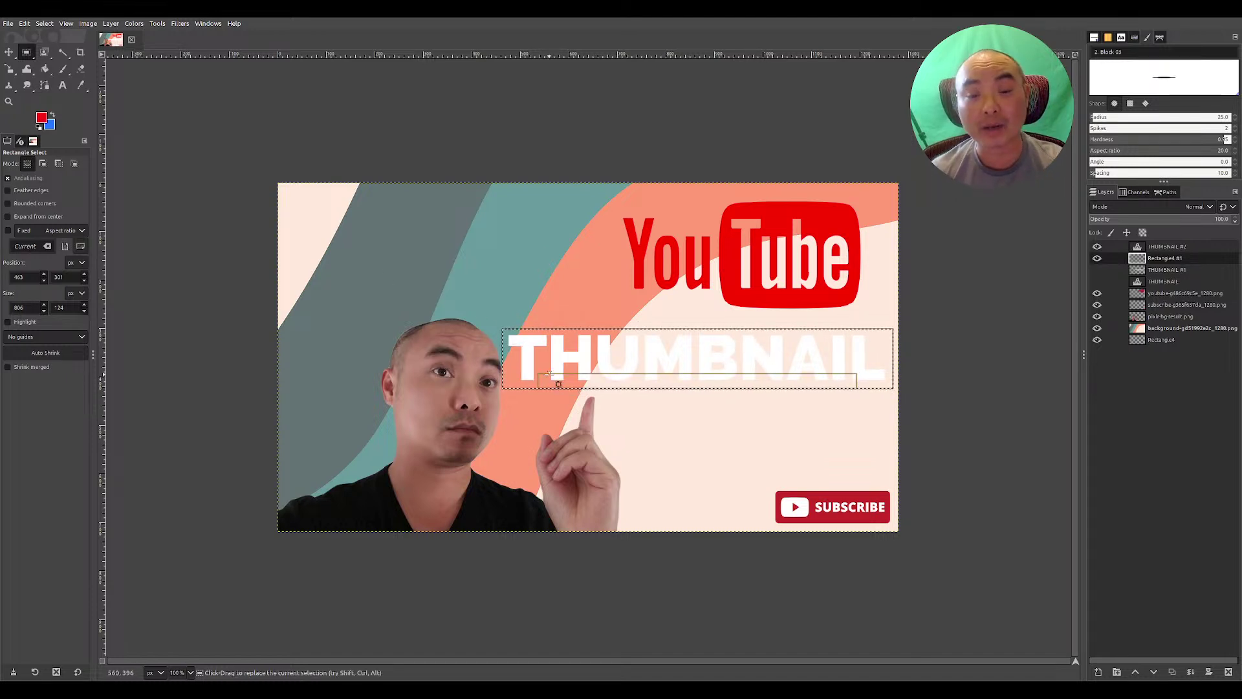
{"action": "left_click", "coordinate": [41, 120]}
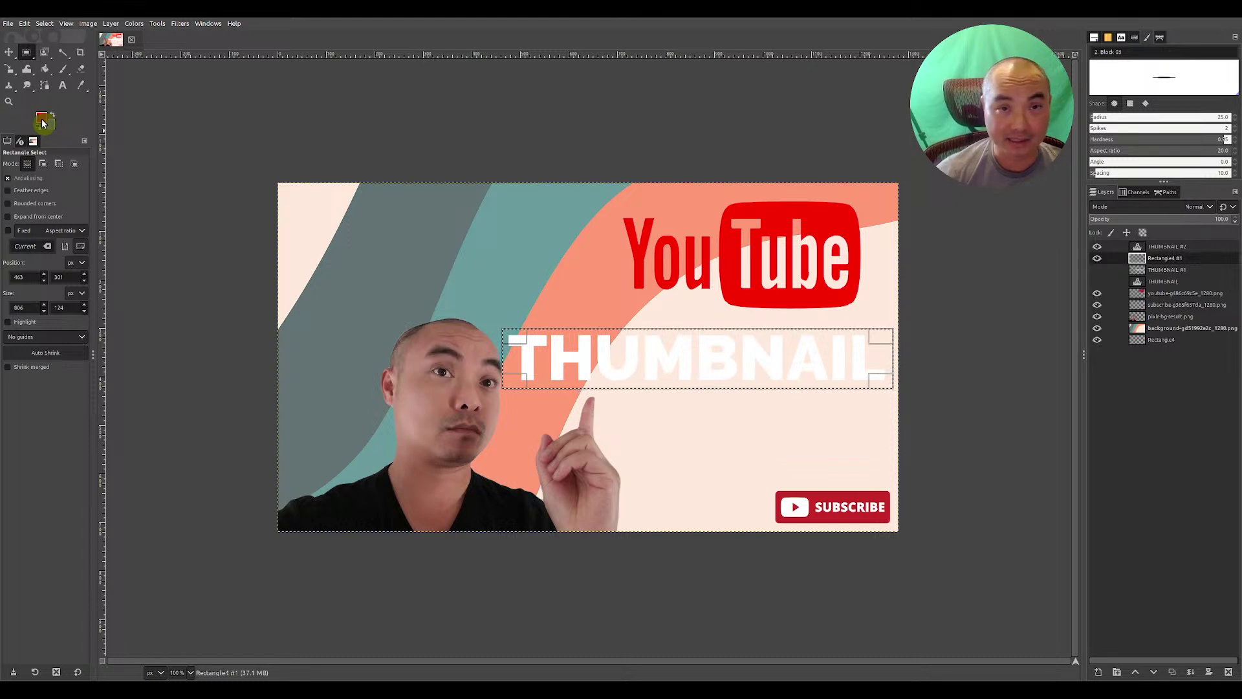
{"action": "left_click", "coordinate": [174, 176]}
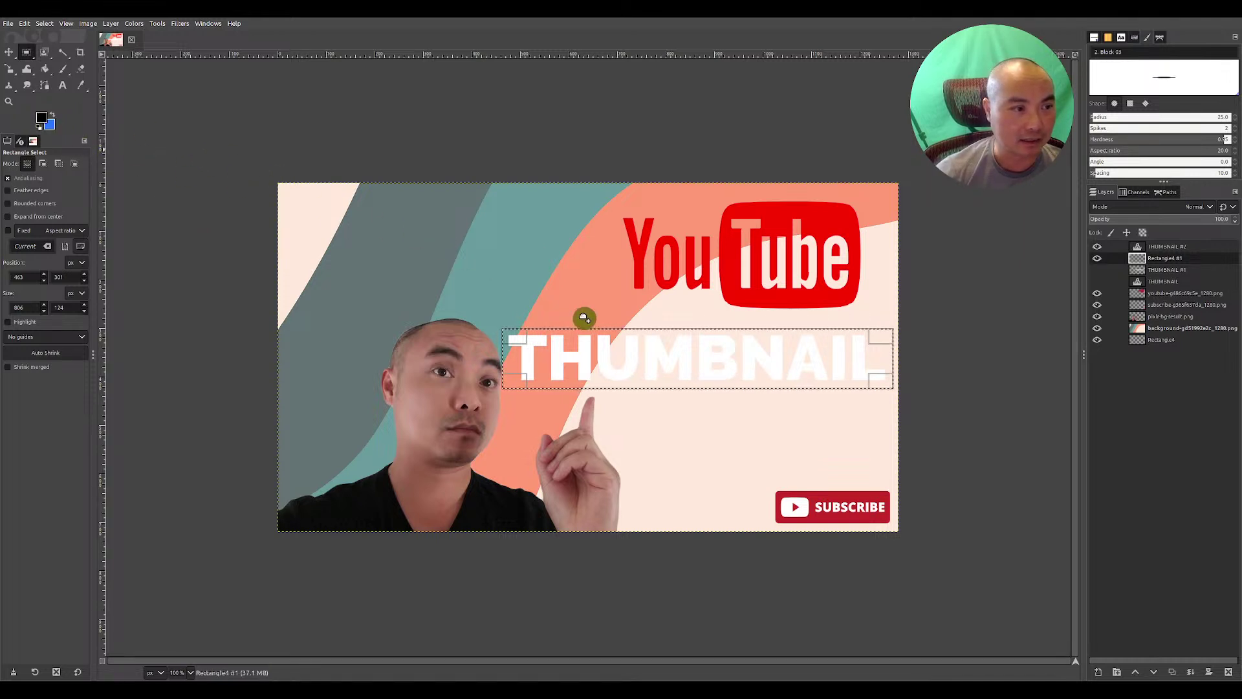
{"action": "left_click_drag", "start_coordinate": [622, 373], "coordinate": [621, 373]}
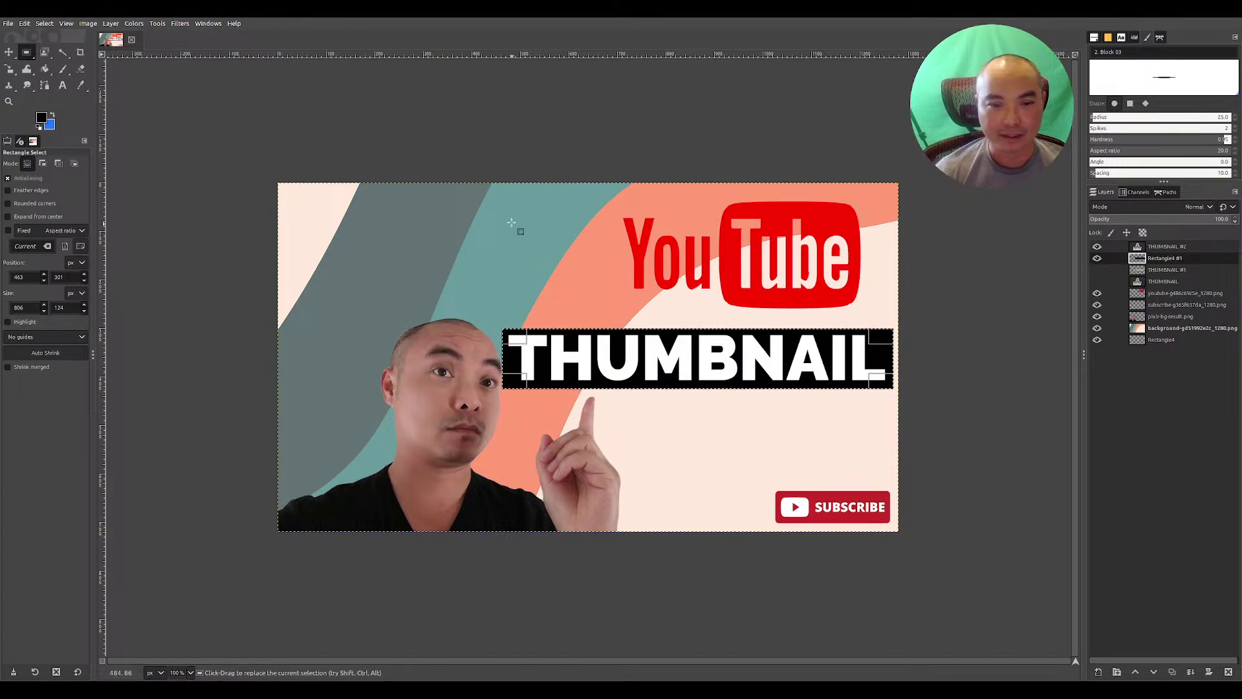
{"action": "left_click", "coordinate": [397, 244]}
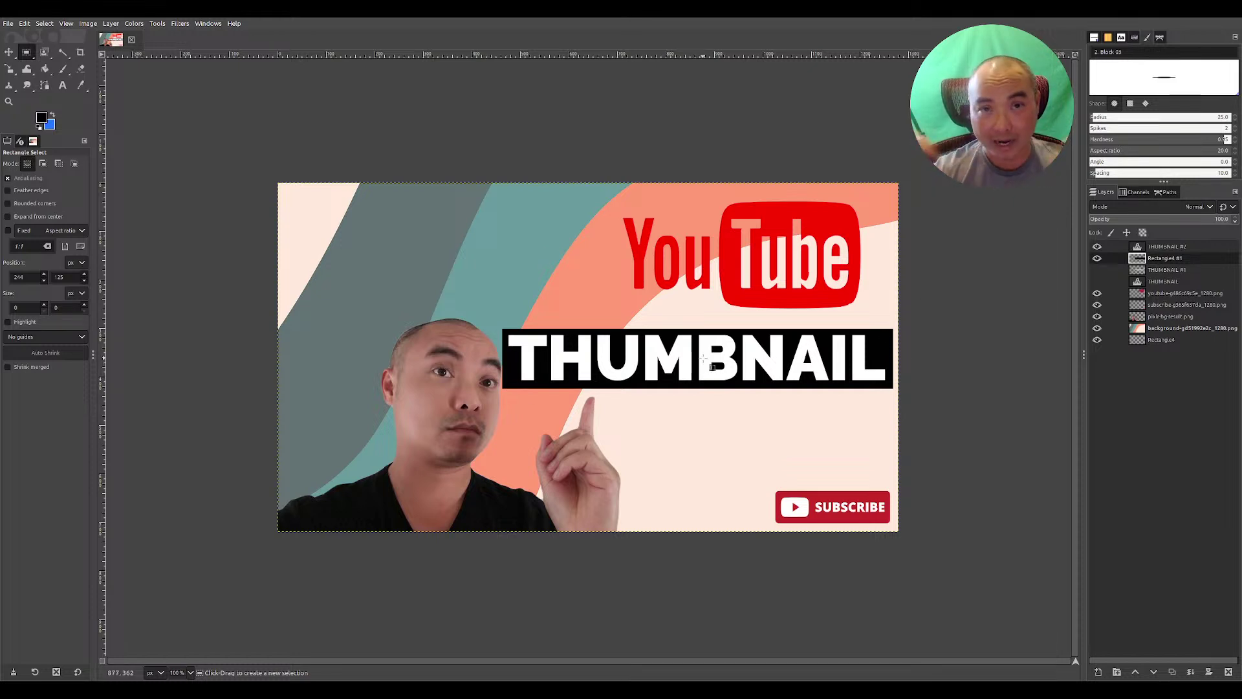
Hide the square-cornered box layer and, on a new layer, fill a rectangle with rounded corners of radius 10 in black behind the text.
{"action": "left_click", "coordinate": [1098, 259]}
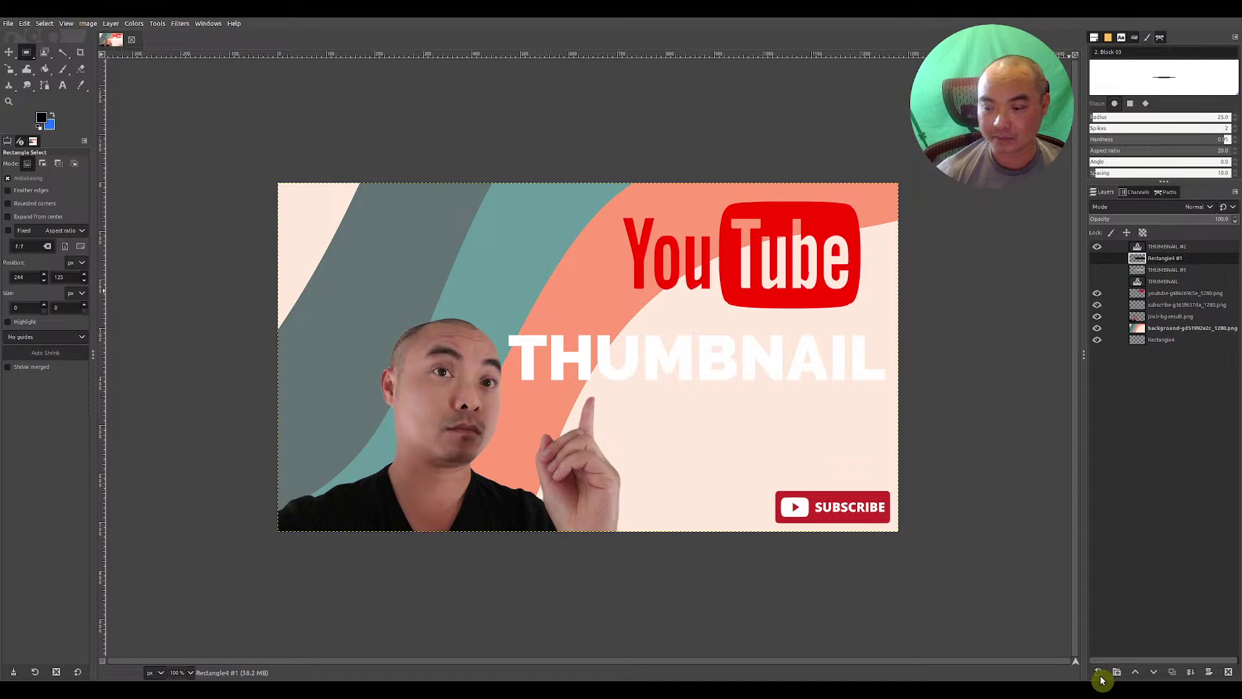
{"action": "left_click", "coordinate": [1098, 672], "text": "shift"}
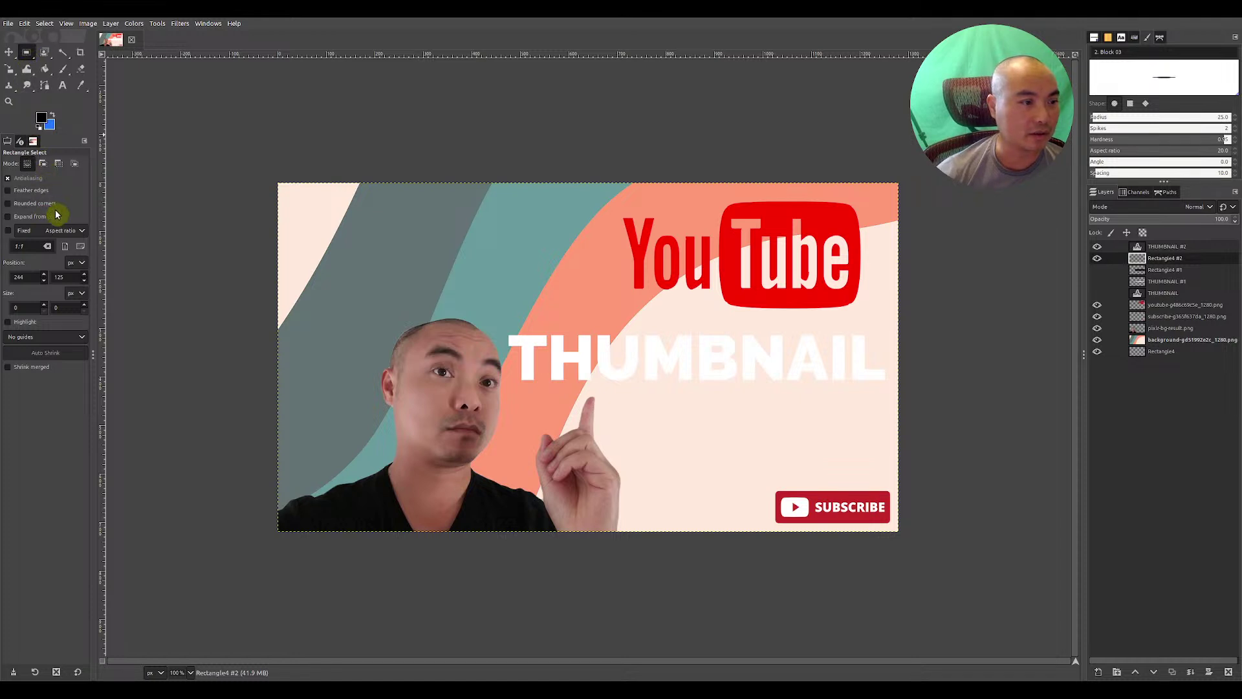
{"action": "left_click", "coordinate": [9, 205]}
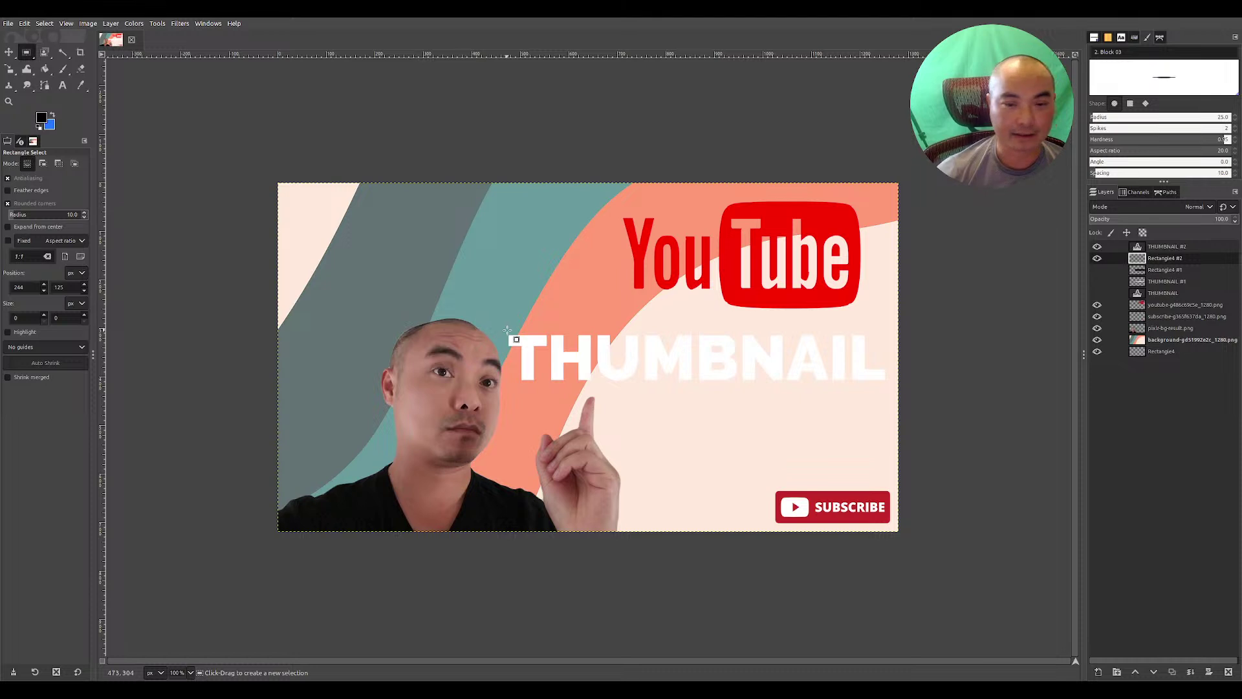
{"action": "left_click_drag", "start_coordinate": [504, 327], "coordinate": [895, 389]}
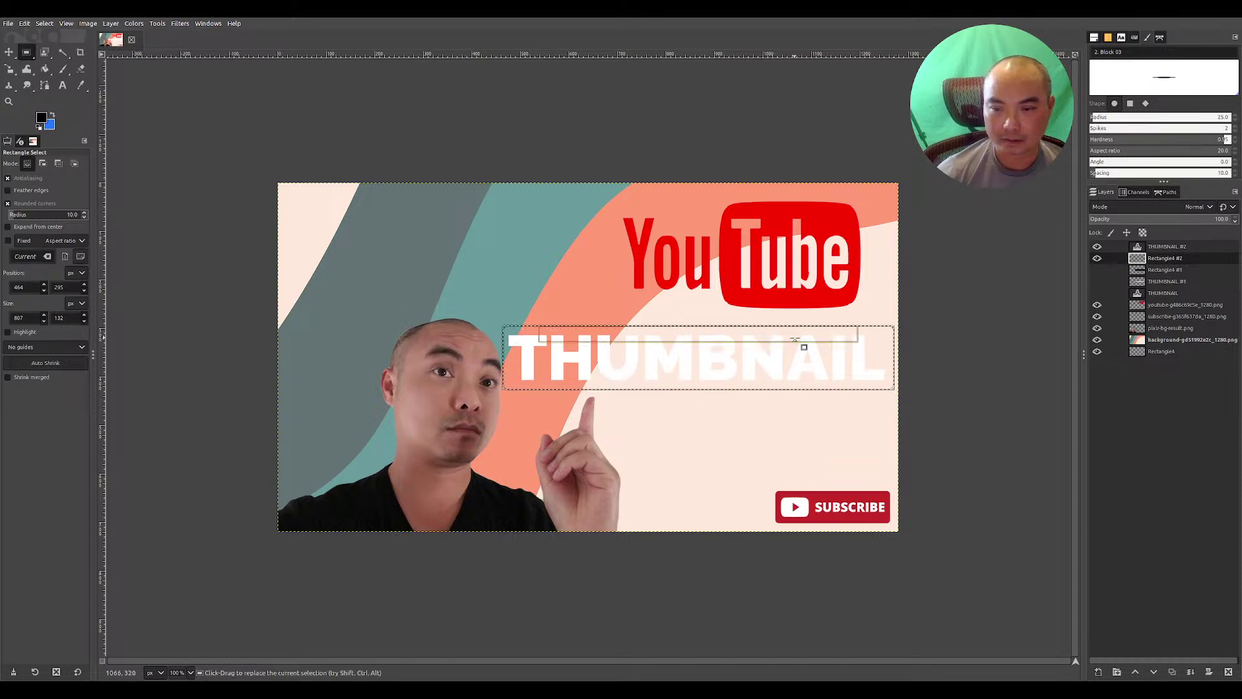
{"action": "left_click_drag", "start_coordinate": [49, 122], "coordinate": [664, 353]}
{"action": "left_click", "coordinate": [795, 448]}
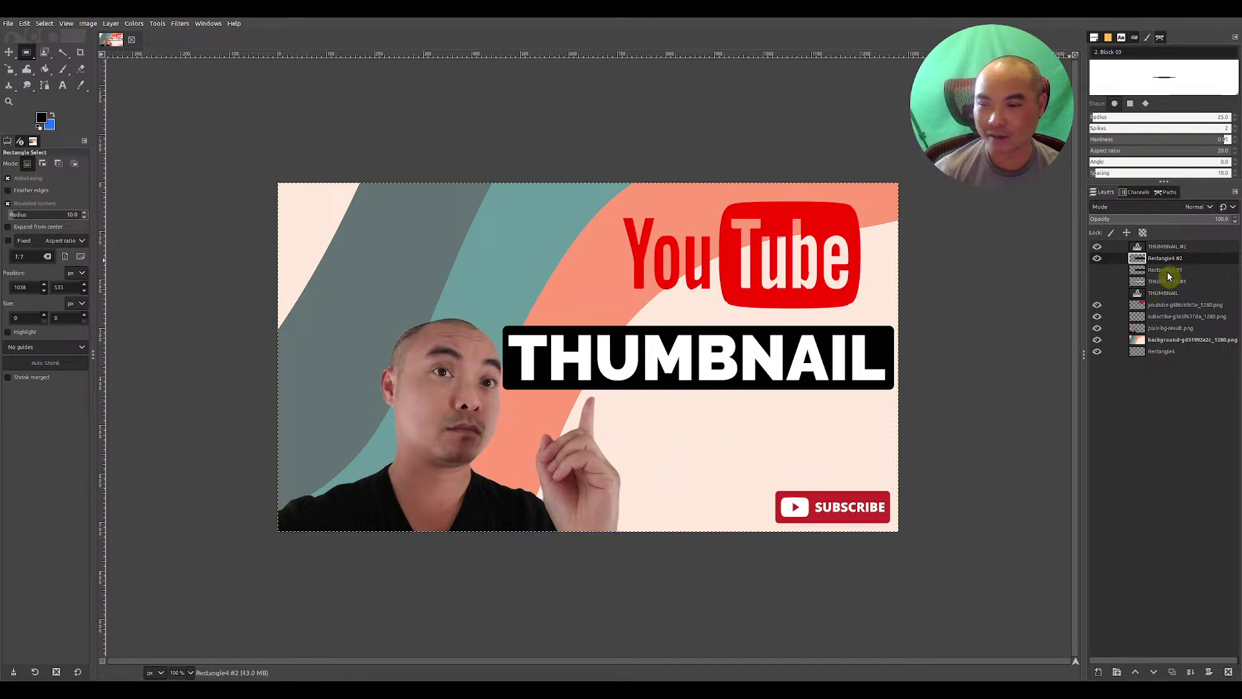
Duplicate the original hidden THUMBNAIL text layer again and make the copy visible.
{"action": "left_click", "coordinate": [1178, 297]}
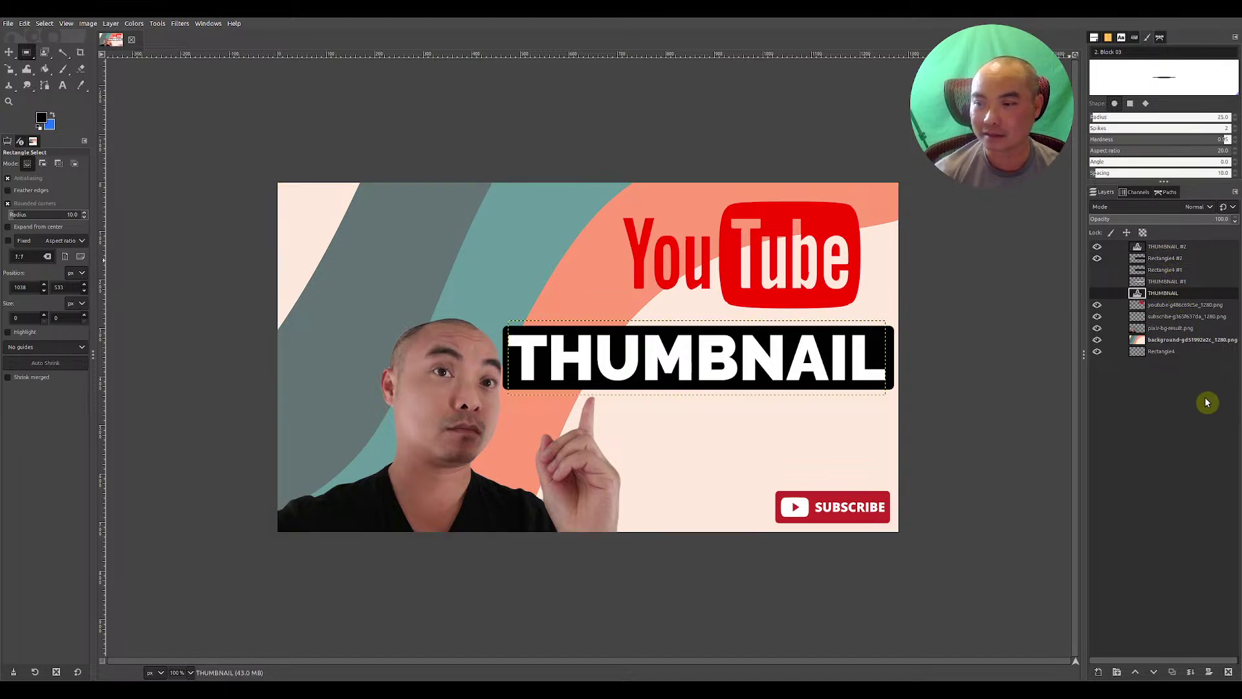
{"action": "left_click", "coordinate": [1175, 678]}
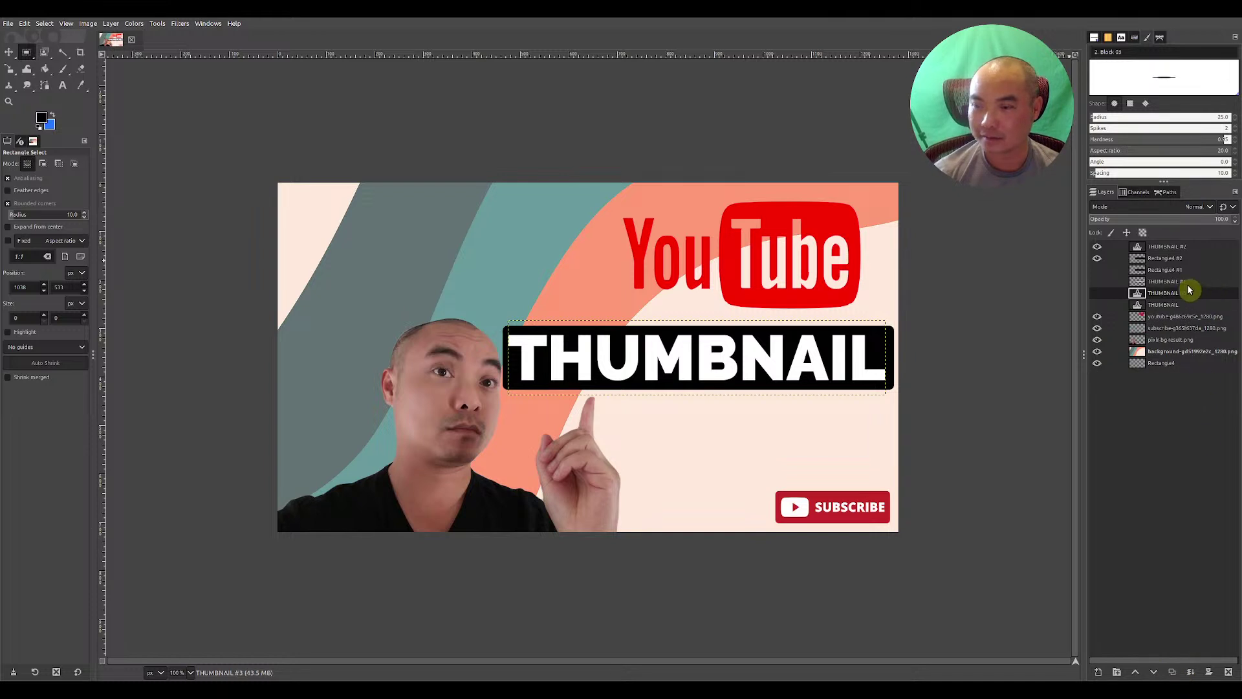
{"action": "left_click", "coordinate": [1097, 293]}
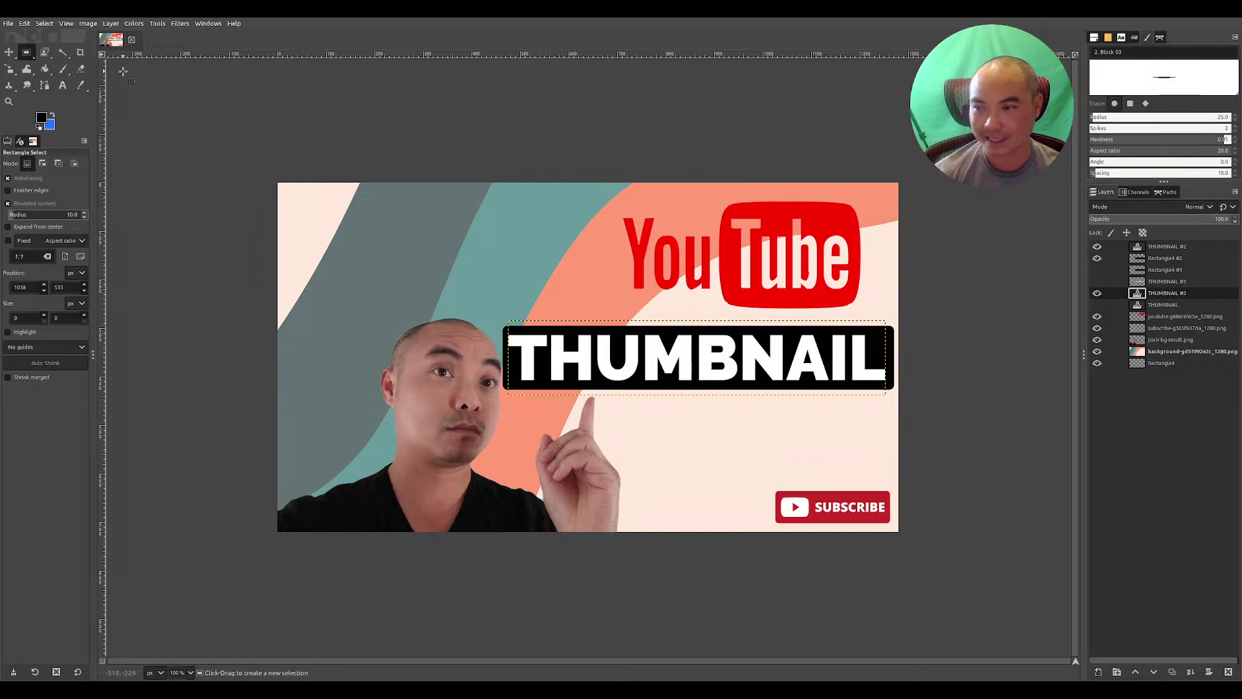
Hide the topmost text layer and its rounded black box, and move the new THUMBNAIL copy down and slightly right, over the raised finger.
{"action": "left_click", "coordinate": [9, 52]}
{"action": "left_click_drag", "start_coordinate": [719, 369], "coordinate": [735, 393]}
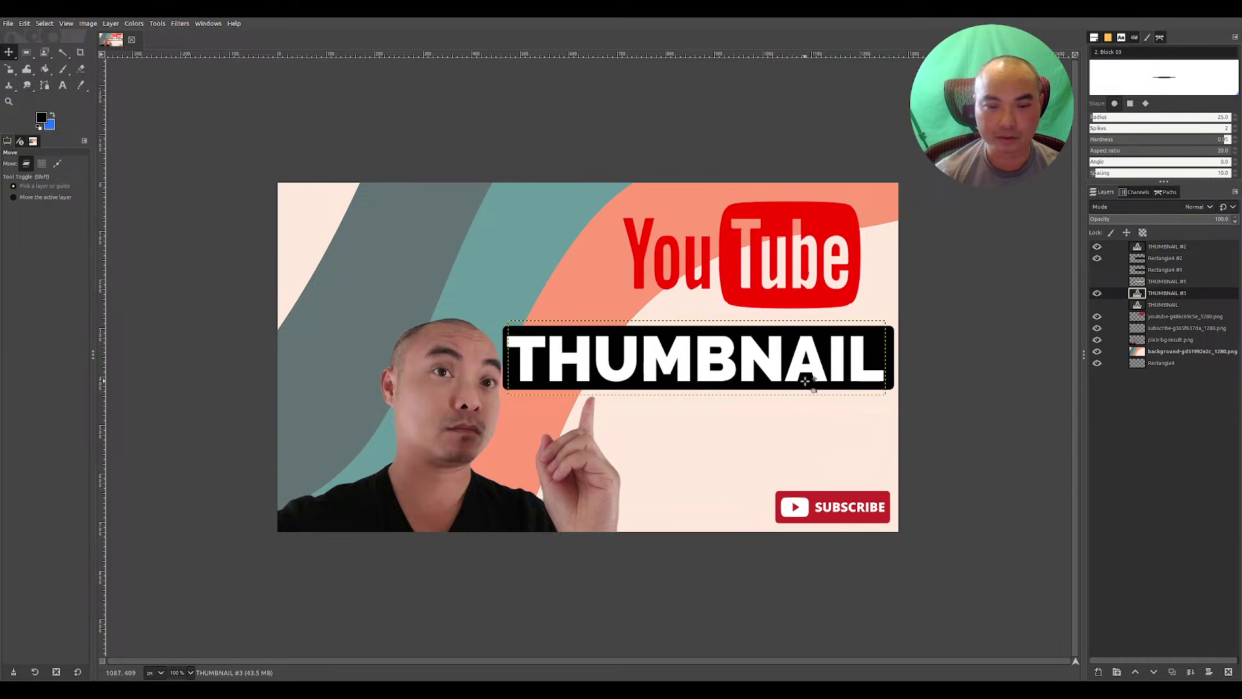
{"action": "left_click", "coordinate": [1165, 298]}
{"action": "left_click", "coordinate": [1186, 284]}
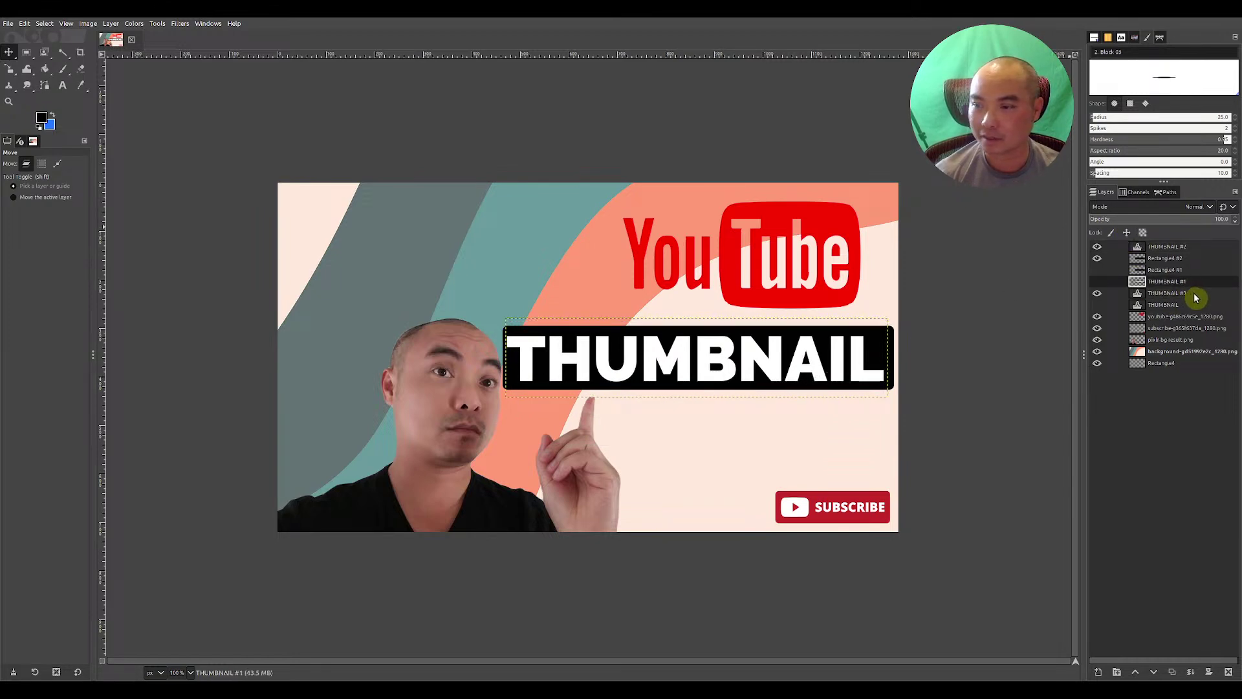
{"action": "left_click", "coordinate": [1196, 296]}
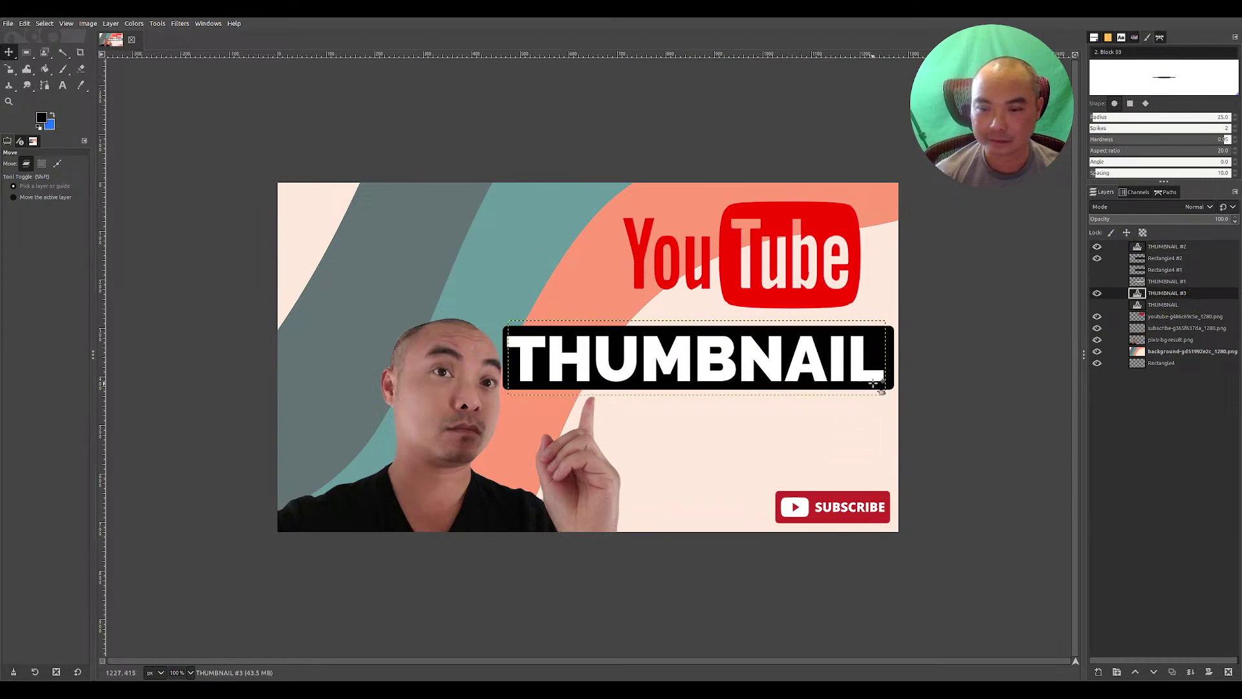
{"action": "left_click", "coordinate": [1097, 247]}
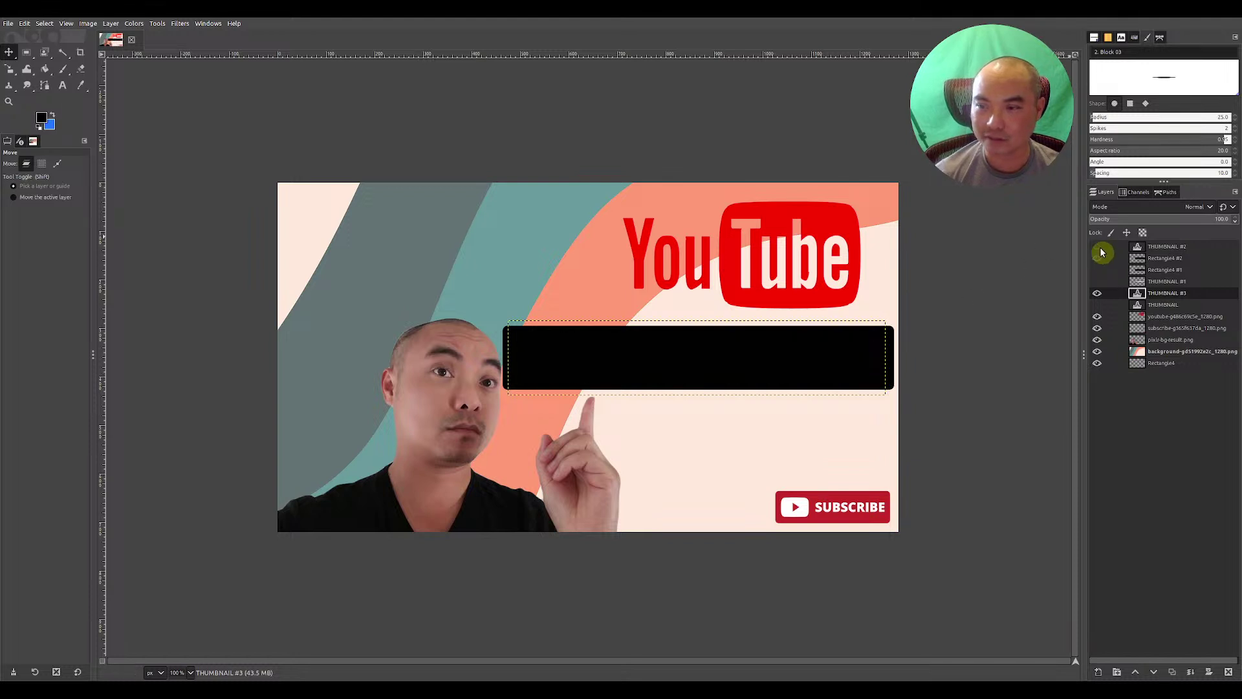
{"action": "left_click", "coordinate": [1097, 258]}
{"action": "left_click_drag", "start_coordinate": [841, 369], "coordinate": [859, 417]}
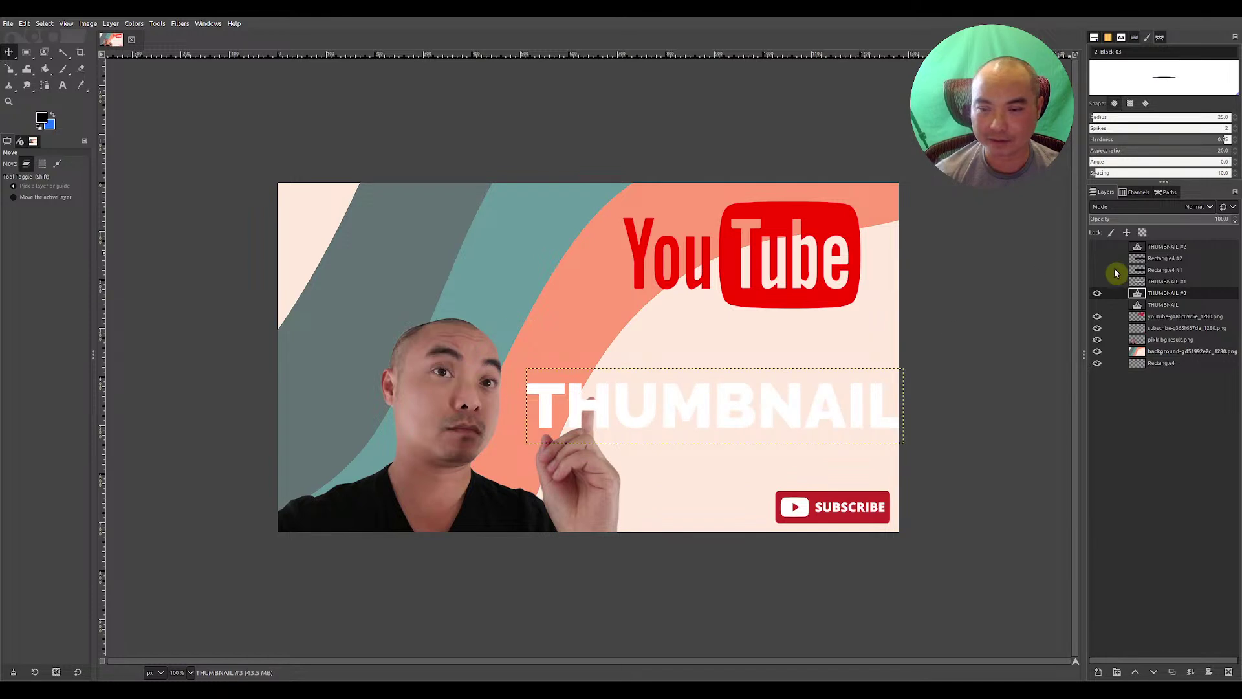
Show the rounded black box and the topmost THUMBNAIL text layer again, and nudge the lower THUMBNAIL copy slightly down.
{"action": "left_click", "coordinate": [1097, 257]}
{"action": "left_click", "coordinate": [1097, 246]}
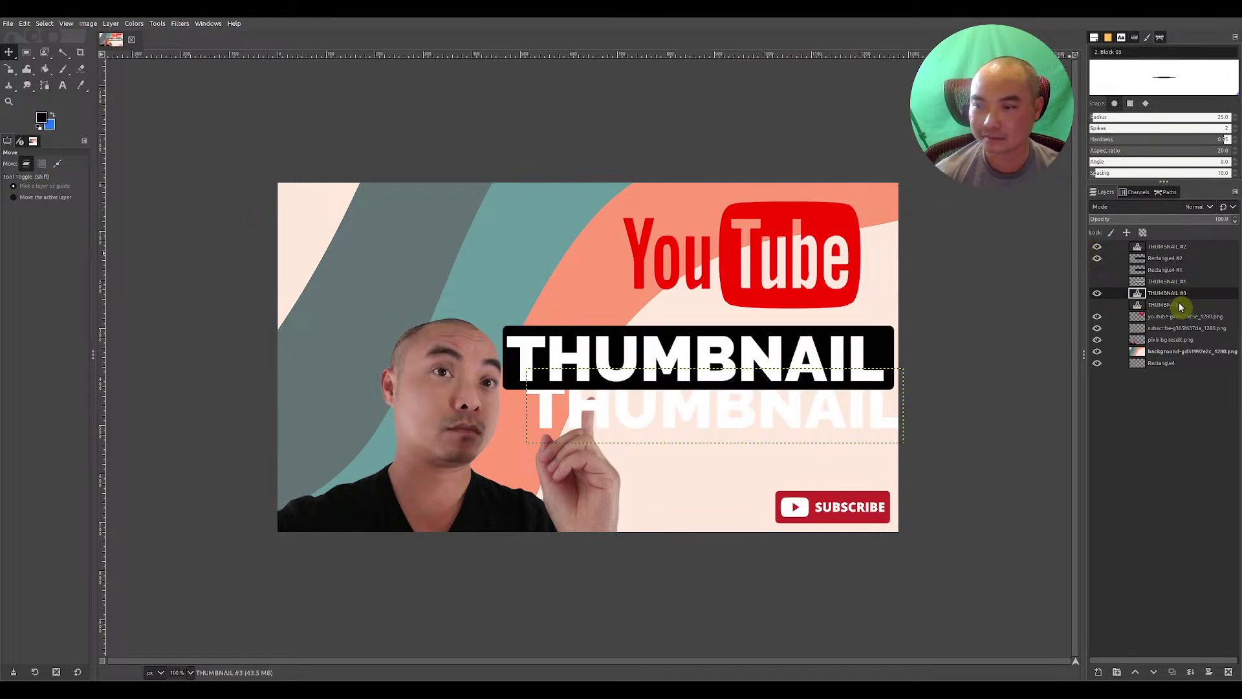
{"action": "left_click_drag", "start_coordinate": [794, 421], "coordinate": [798, 432]}
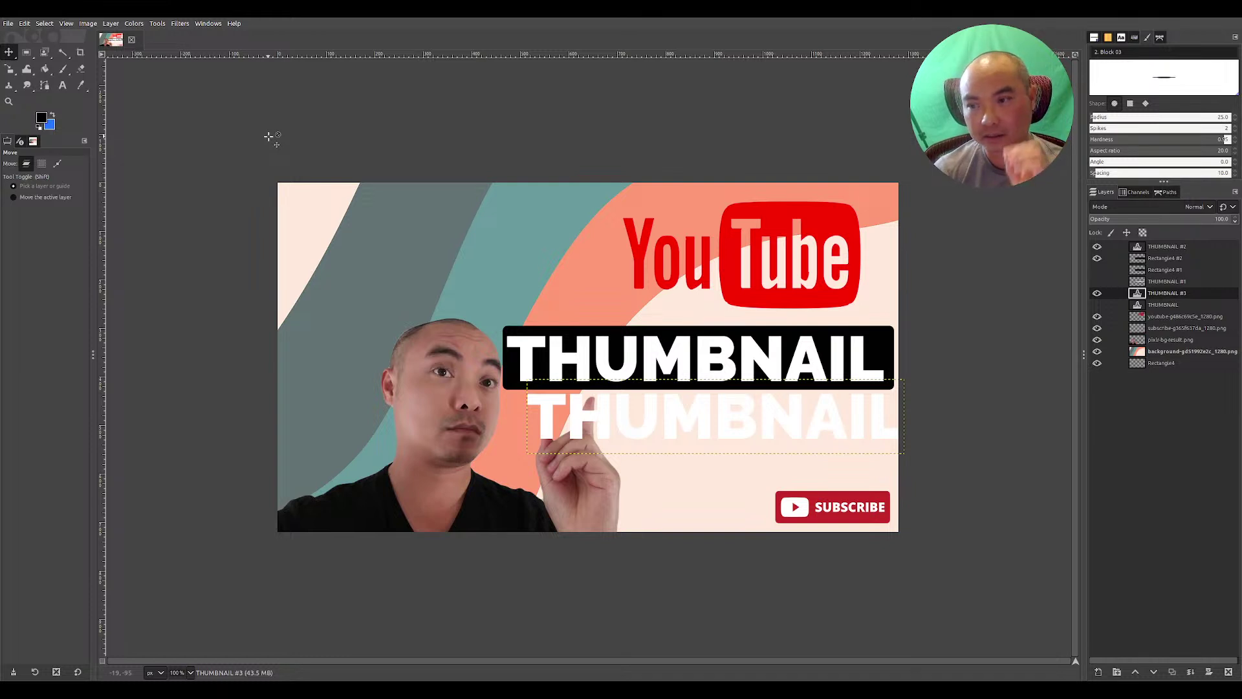
Replace the lower THUMBNAIL copy's text with "VIDEOS!" and move it right and down, between the raised finger and the Subscribe button.
{"action": "left_click", "coordinate": [62, 85]}
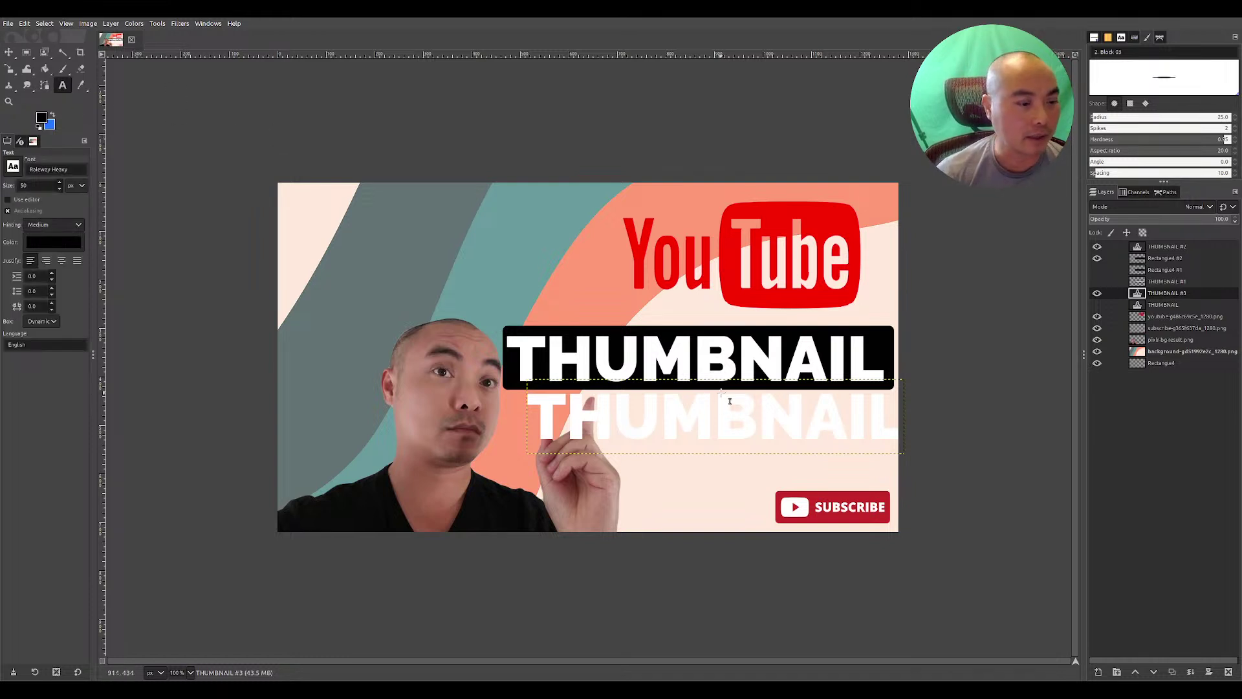
{"action": "left_click", "coordinate": [734, 434]}
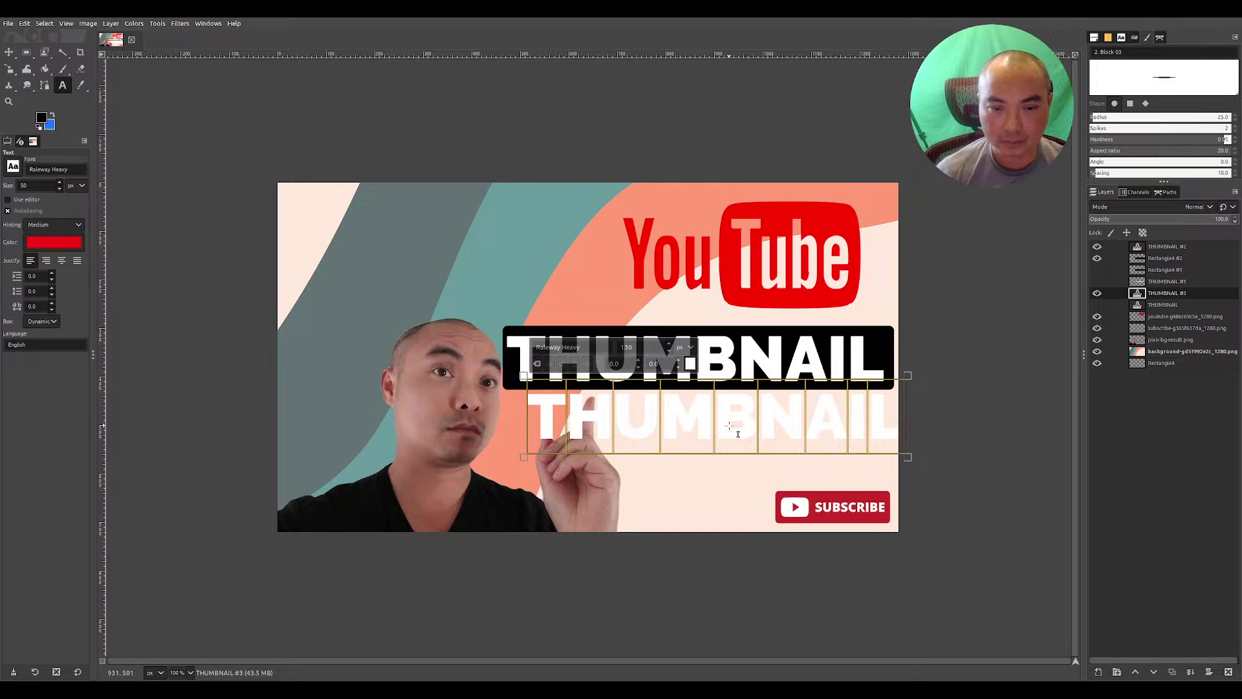
{"action": "type", "text": "VIDEOS"}
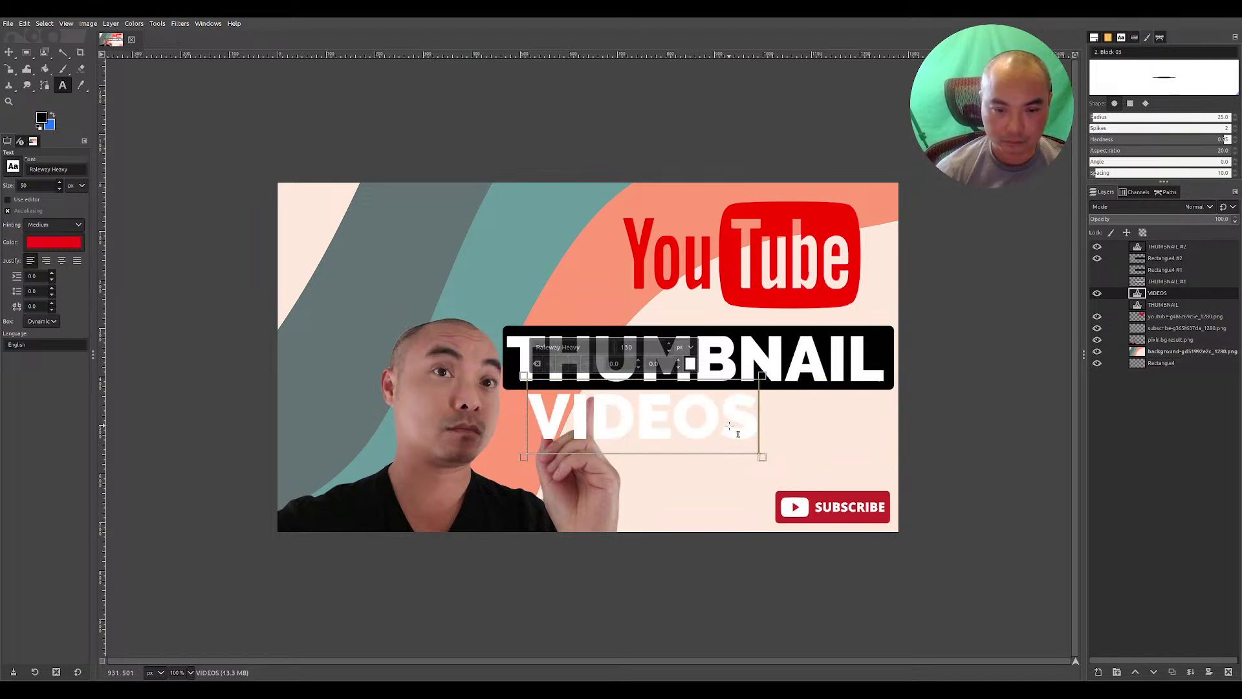
{"action": "type", "text": "!"}
{"action": "type", "text": "m"}
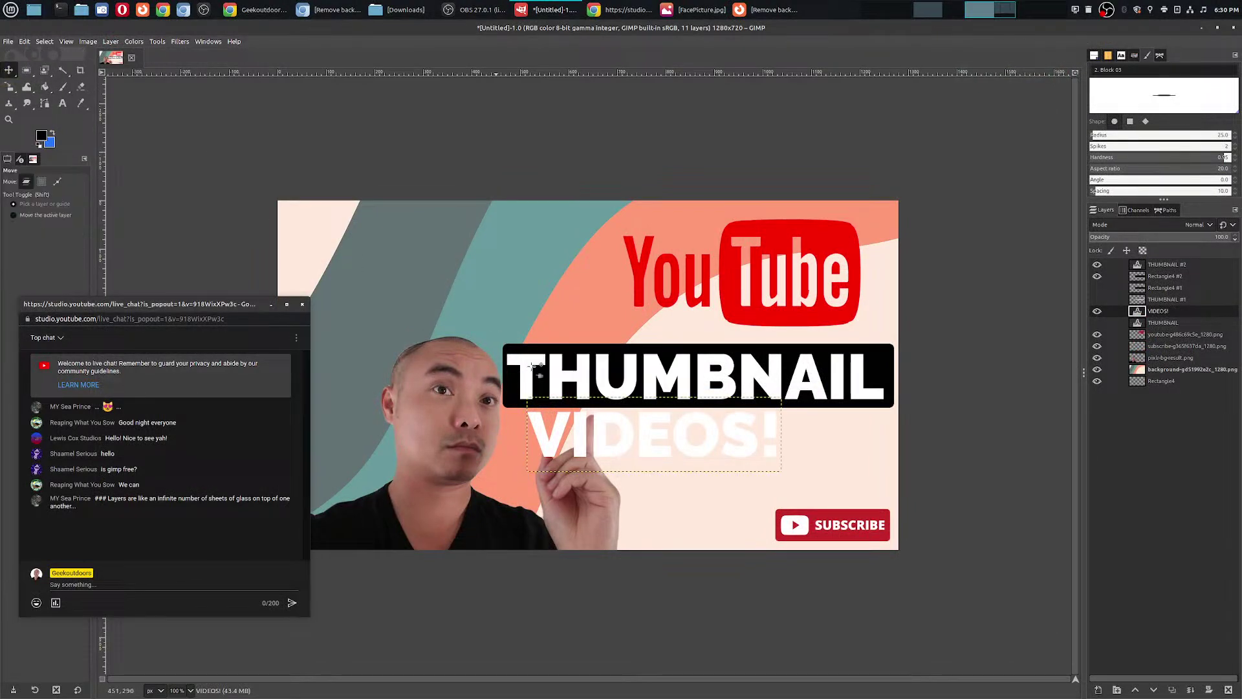
{"action": "left_click_drag", "start_coordinate": [611, 459], "coordinate": [712, 477]}
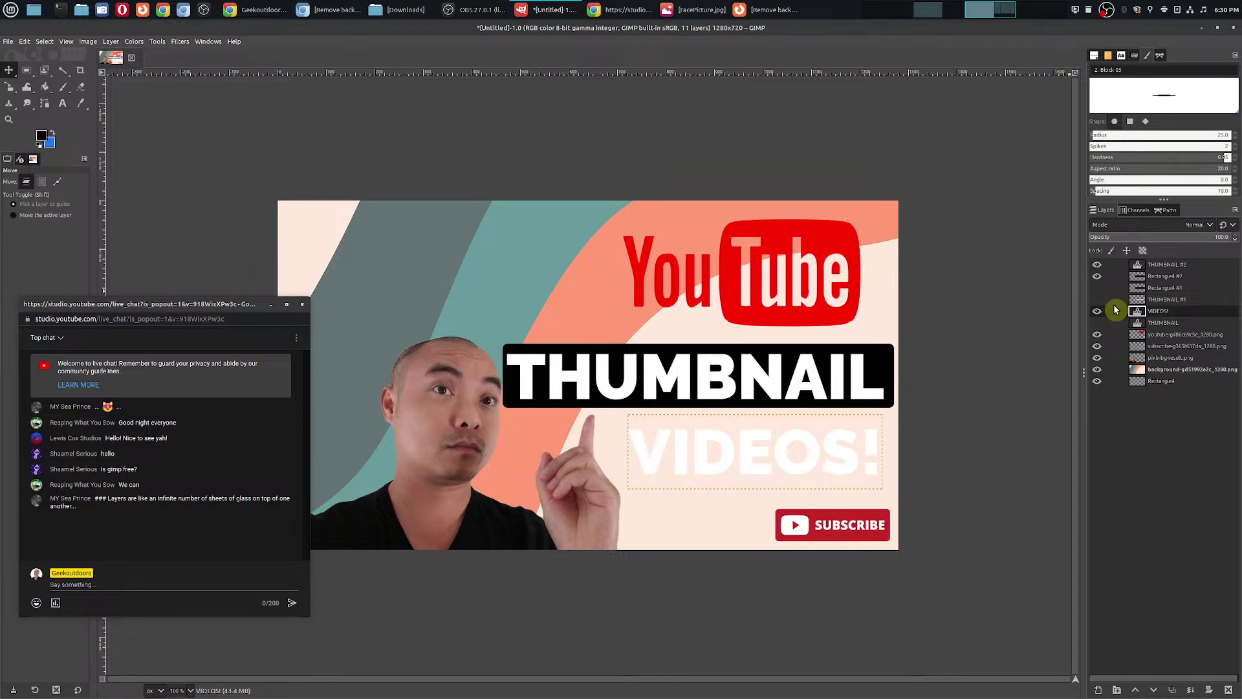
Add a new transparent 1280 × 720 px layer directly beneath the VIDEOS! text layer.
{"action": "left_click", "coordinate": [1177, 323]}
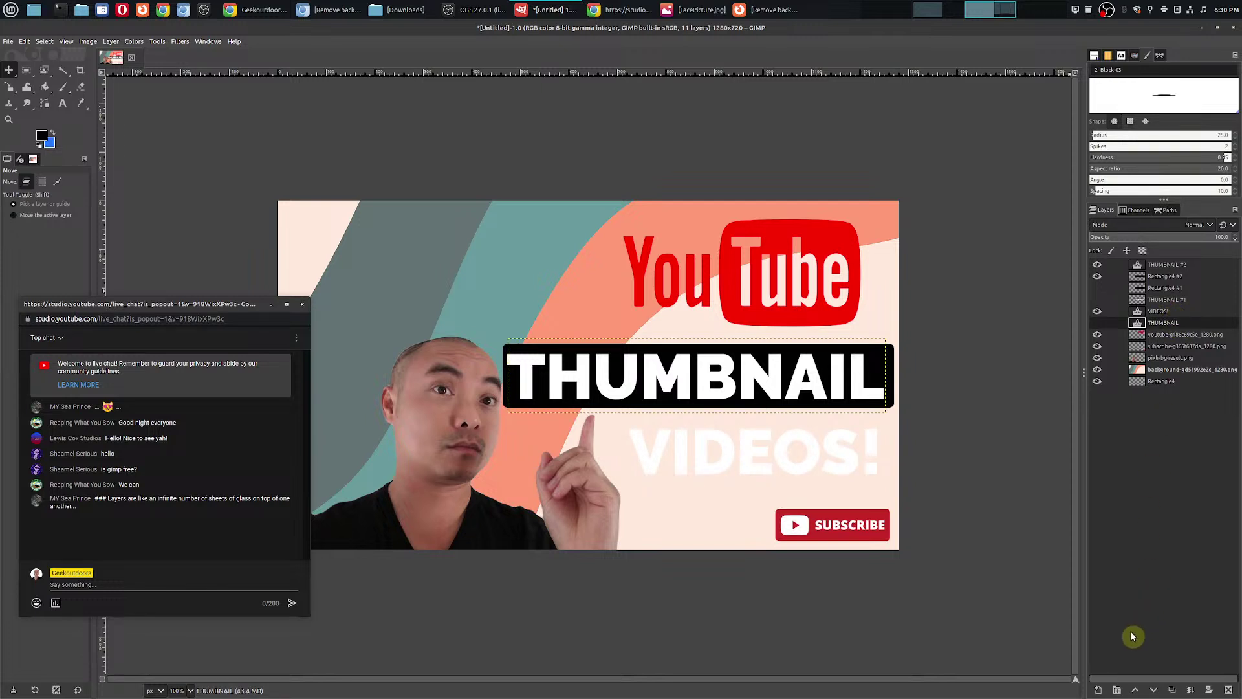
{"action": "left_click", "coordinate": [1099, 690]}
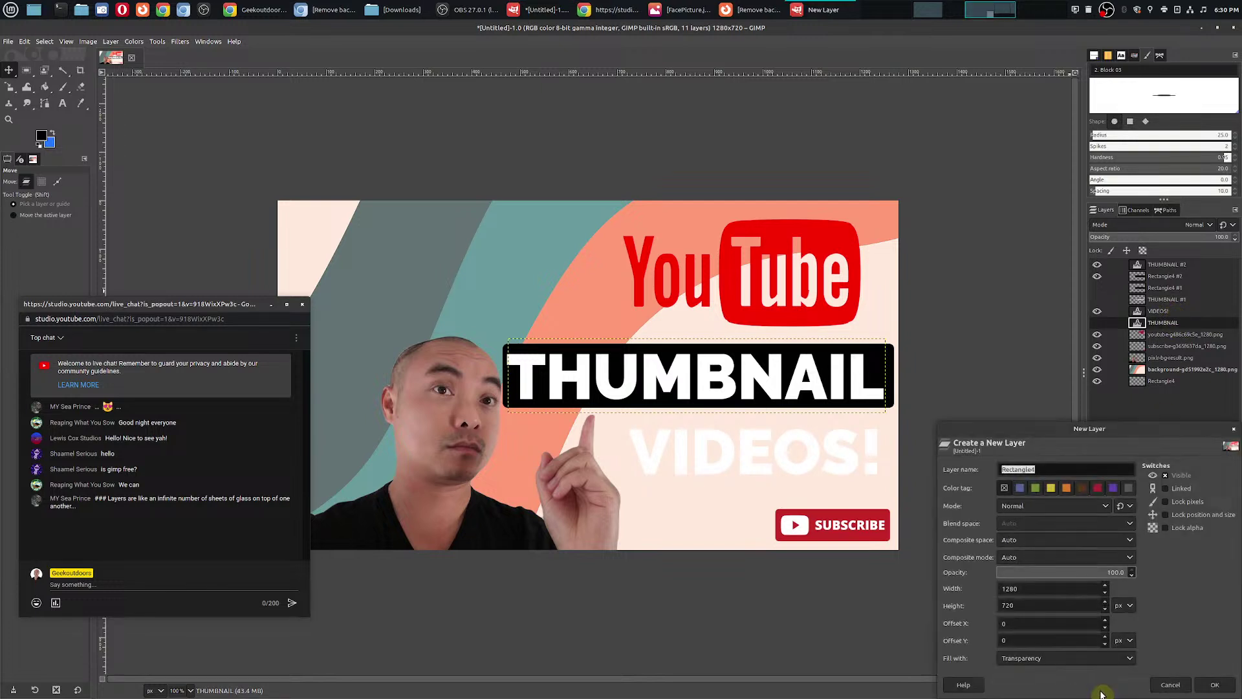
{"action": "left_click", "coordinate": [1215, 684]}
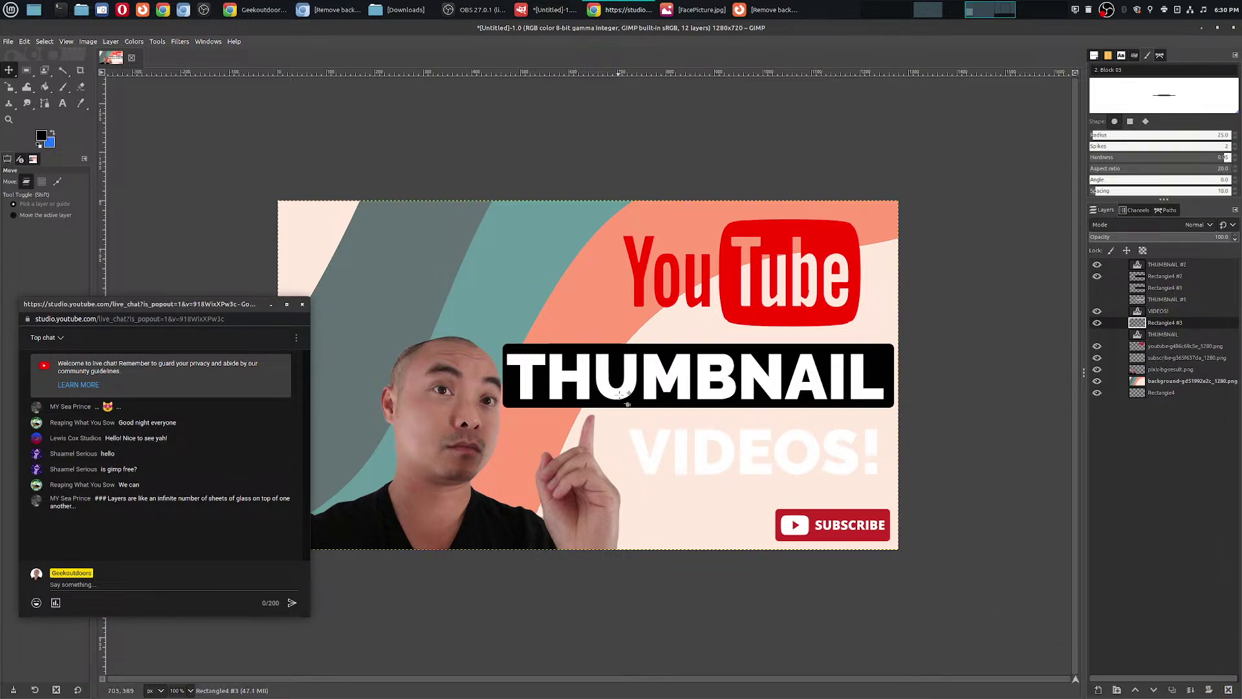
Fill a rectangular selection without rounded corners around the VIDEOS! text with blue on the new layer, and clear the selection.
{"action": "left_click", "coordinate": [29, 71]}
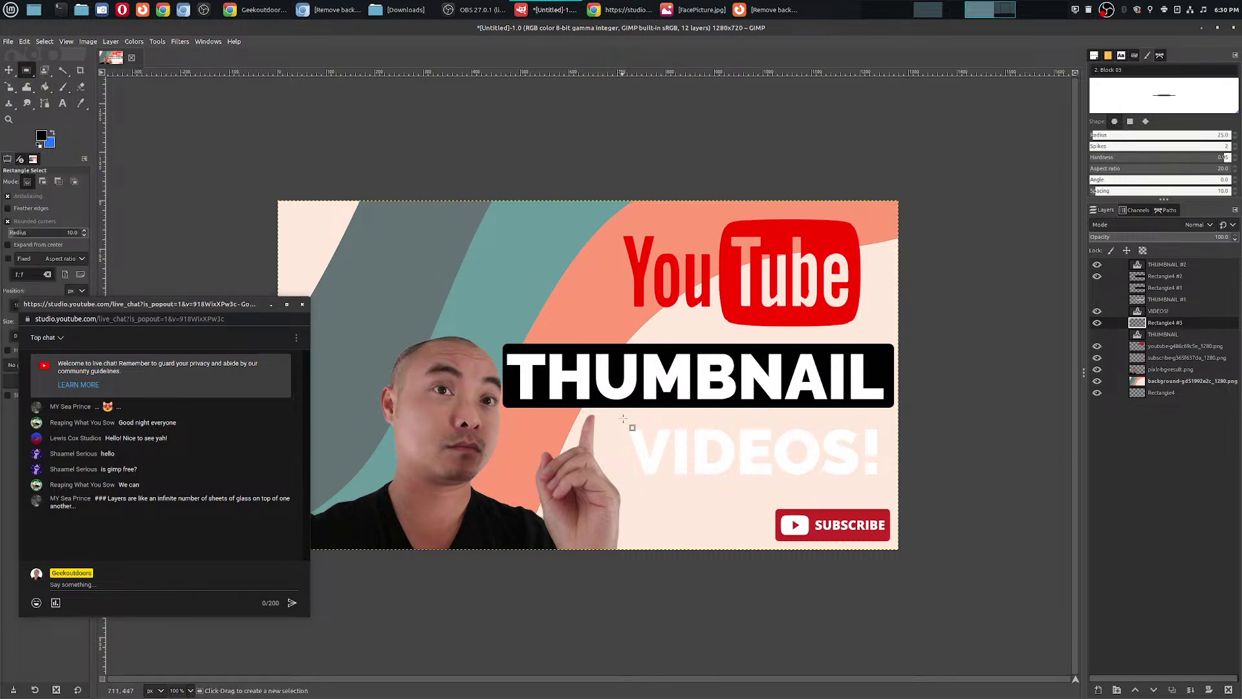
{"action": "left_click", "coordinate": [16, 223]}
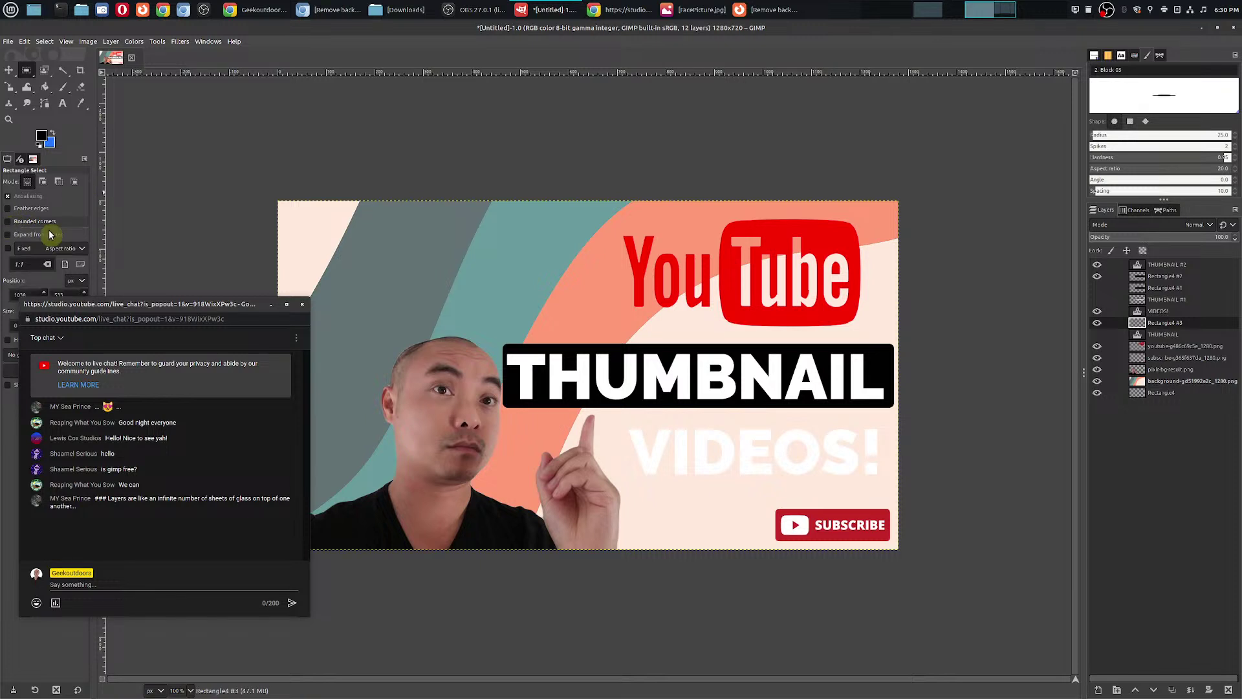
{"action": "left_click_drag", "start_coordinate": [622, 422], "coordinate": [891, 485]}
{"action": "left_click_drag", "start_coordinate": [51, 143], "coordinate": [770, 479]}
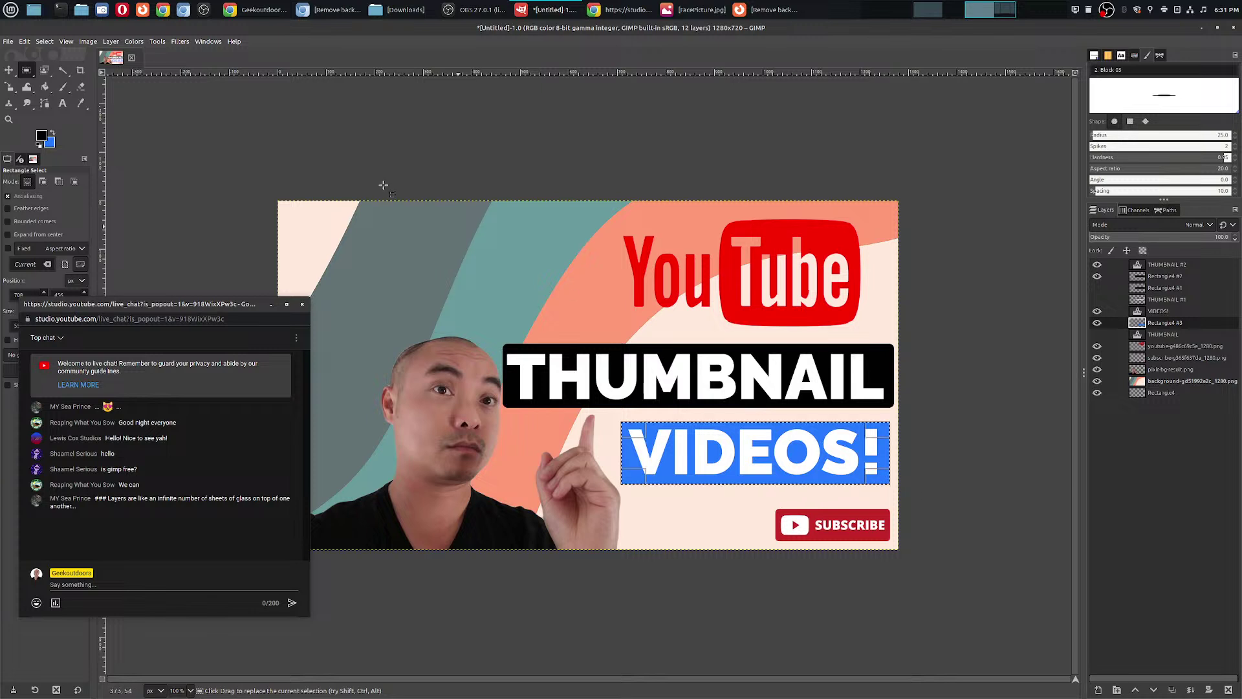
{"action": "left_click", "coordinate": [504, 296]}
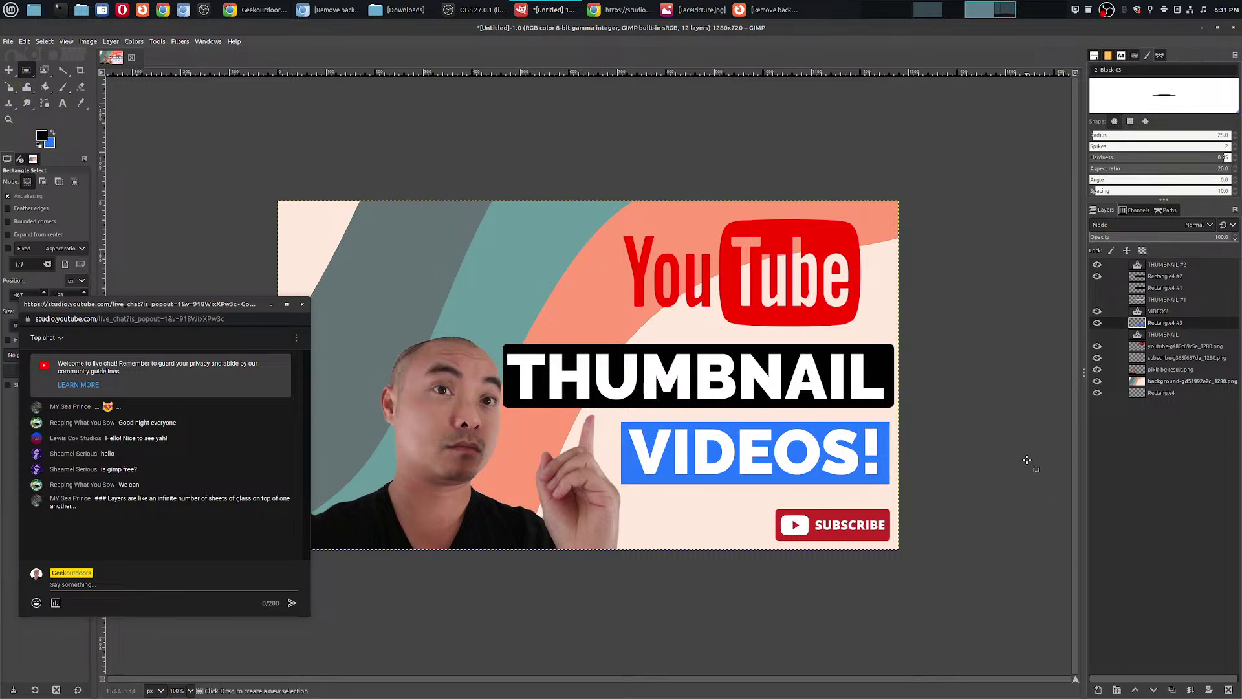